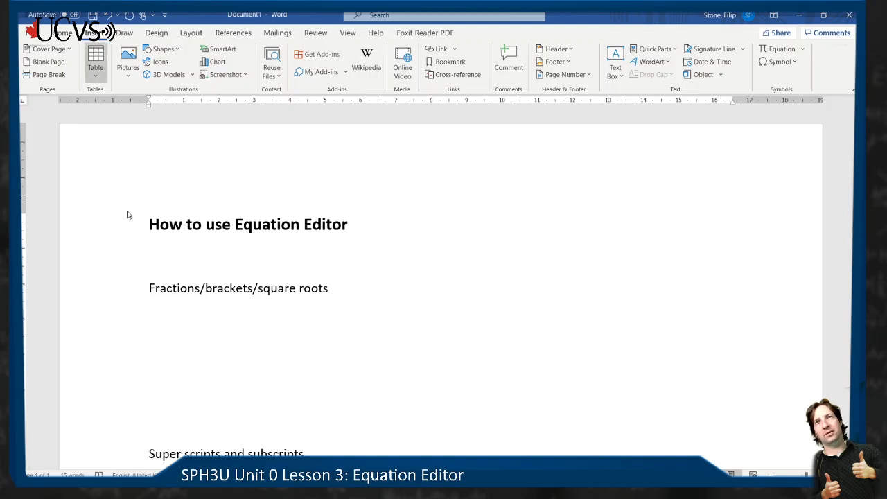
pyautogui.moveTo(58, 485)
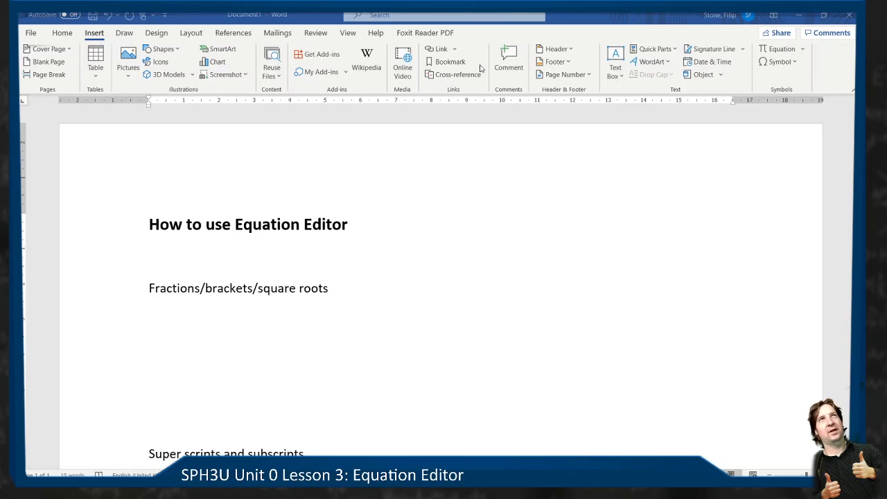
pyautogui.click(778, 48)
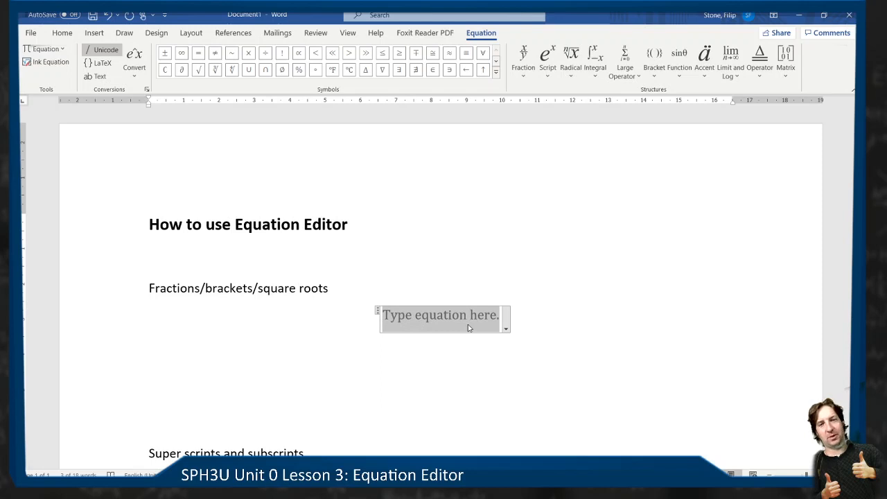
pyautogui.hotkey('ctrl', 'z')
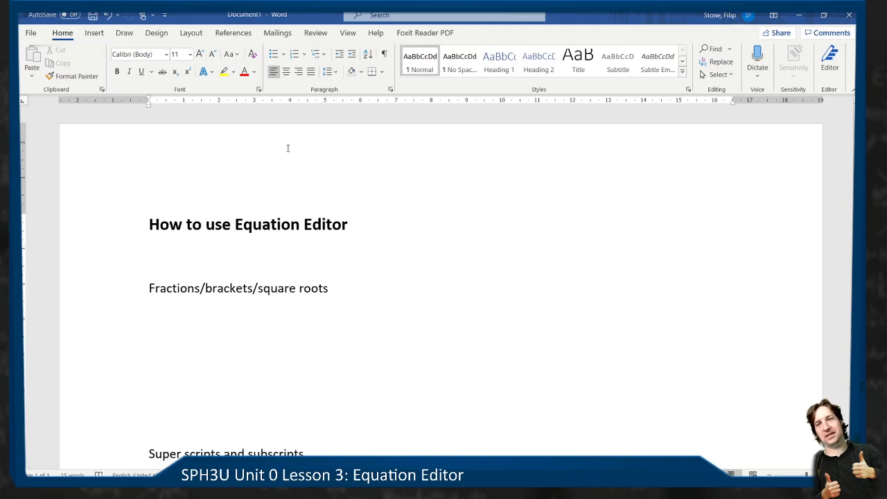
# - Insert a Simple Text Box in the blank area beneath the "Fractions/brackets/square roots" line
pyautogui.click(97, 33)
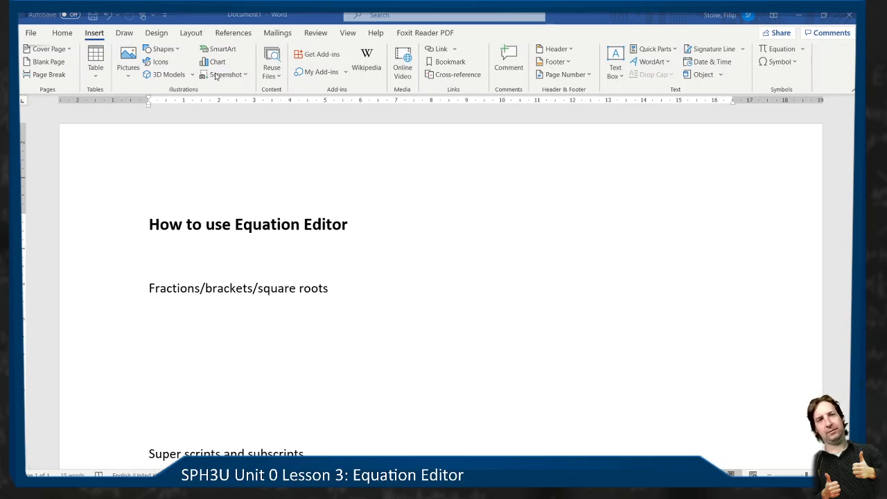
pyautogui.click(305, 326)
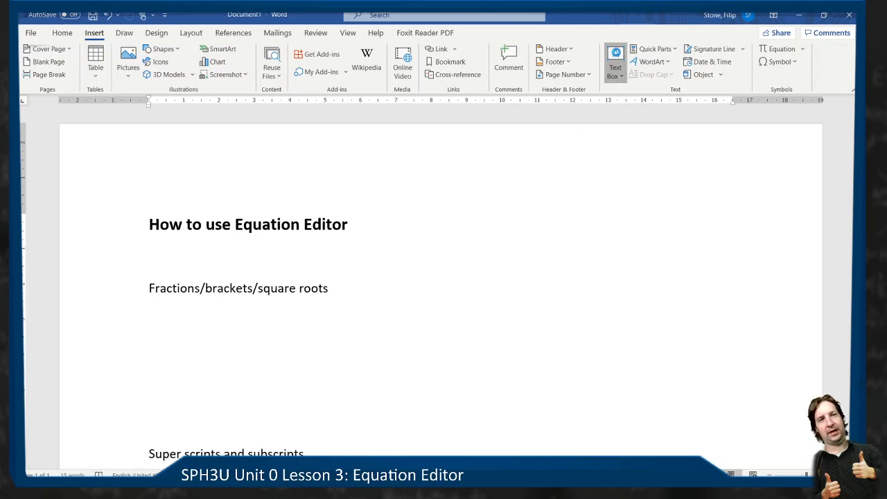
pyautogui.click(615, 62)
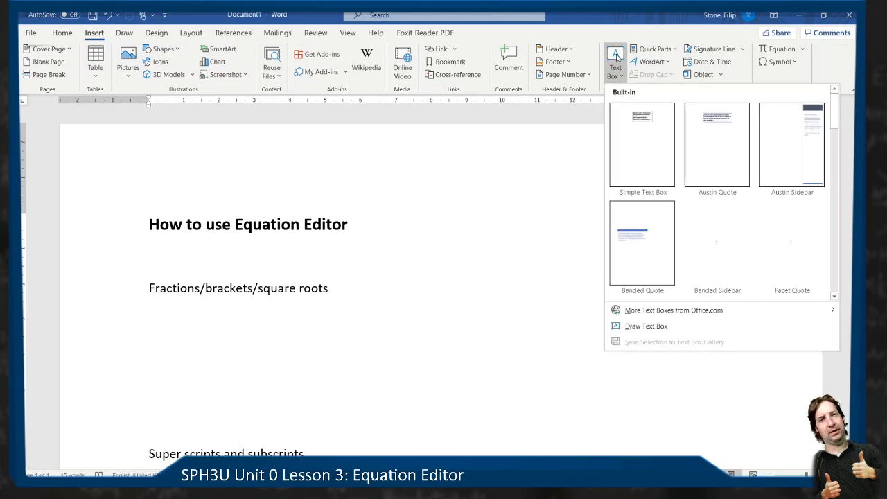
pyautogui.click(639, 136)
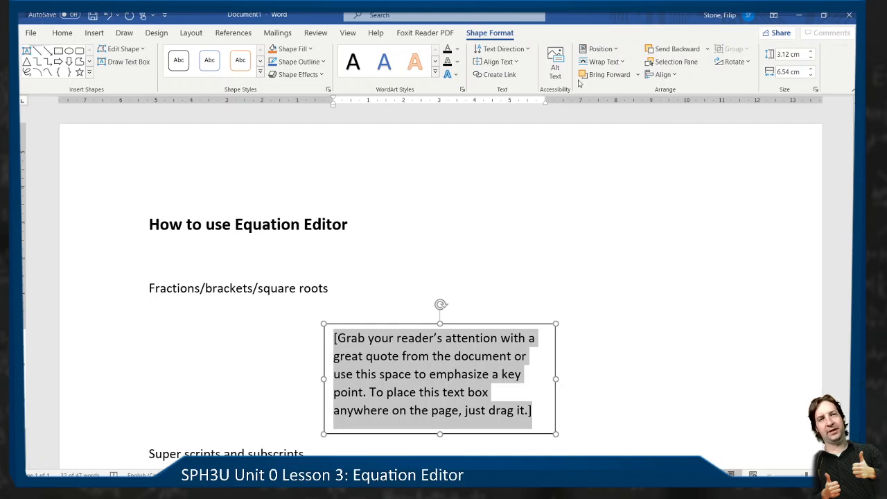
# - Set the text box's wrapping to In Front of Text and move it up just beneath the "Fractions/brackets/square roots" line
pyautogui.click(594, 65)
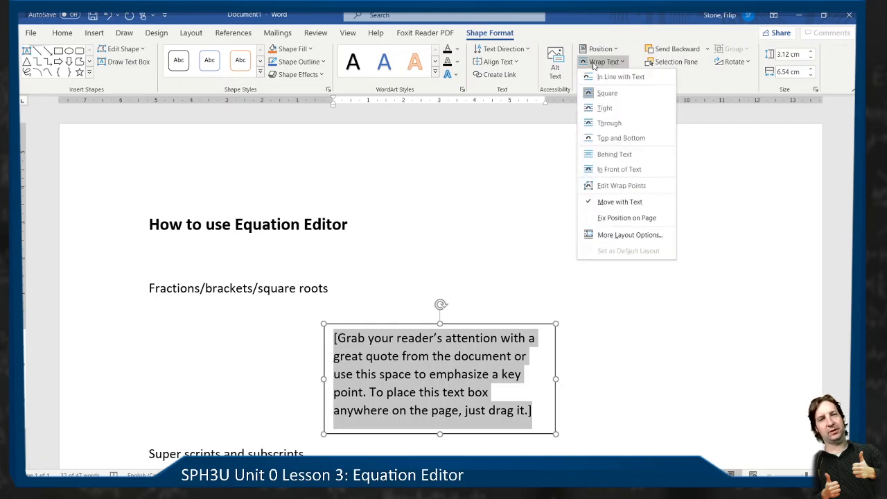
pyautogui.click(624, 168)
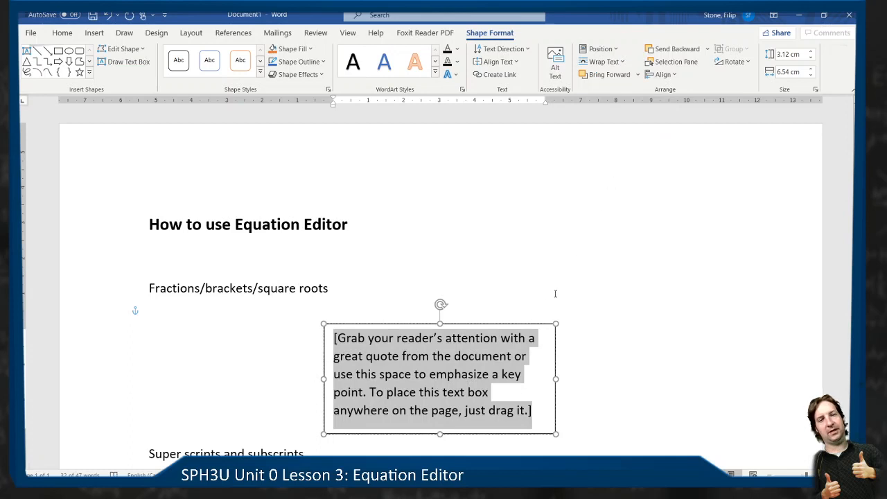
pyautogui.moveTo(451, 324); pyautogui.dragTo(493, 305)
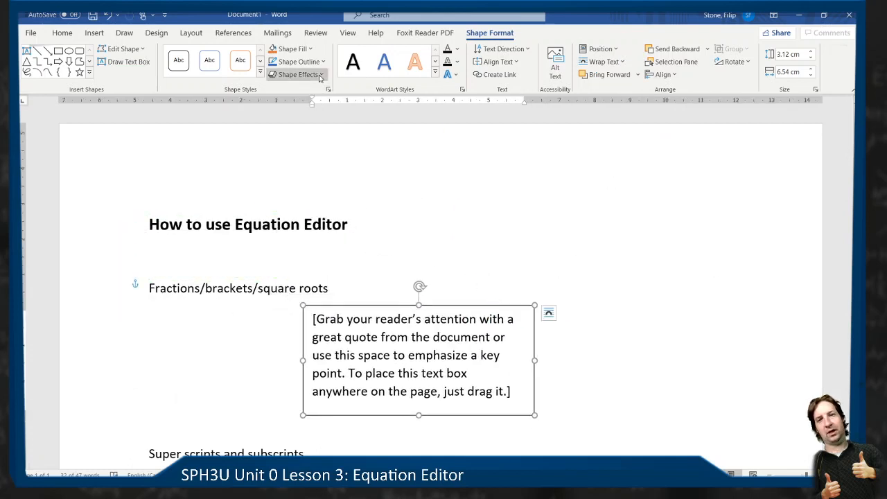
# - Remove the text box's fill and outline, then shift it slightly within the space below "Fractions/brackets/square roots"
pyautogui.click(293, 48)
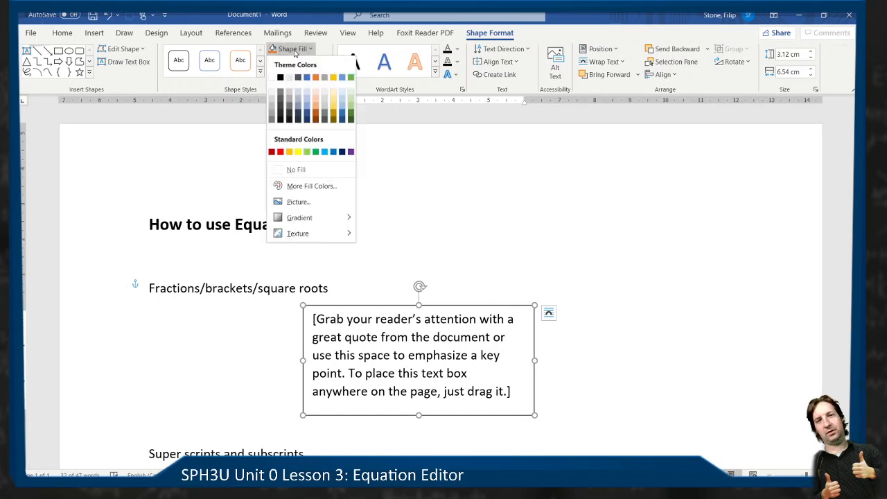
pyautogui.click(296, 170)
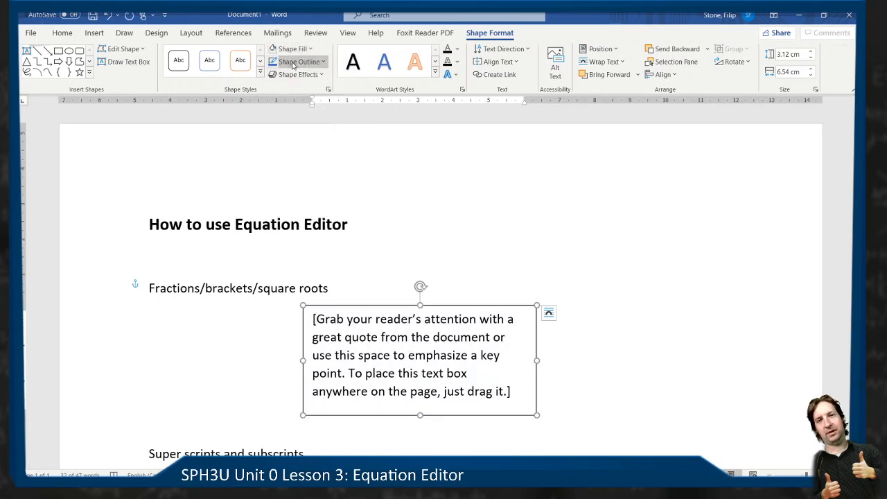
pyautogui.click(295, 62)
pyautogui.click(318, 181)
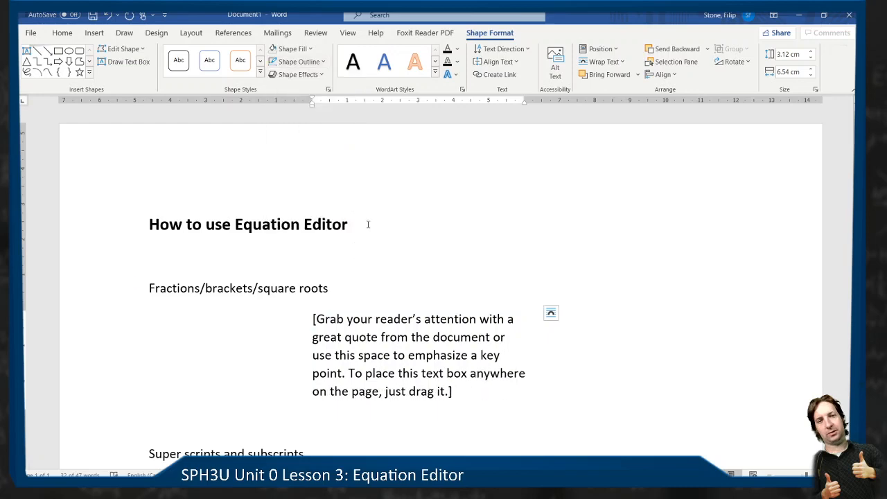
pyautogui.click(450, 306)
pyautogui.moveTo(450, 306)
pyautogui.mouseDown()
pyautogui.moveTo(286, 198)
pyautogui.moveTo(514, 251)
pyautogui.moveTo(451, 306)
pyautogui.moveTo(438, 277)
pyautogui.moveTo(452, 322)
pyautogui.mouseUp()
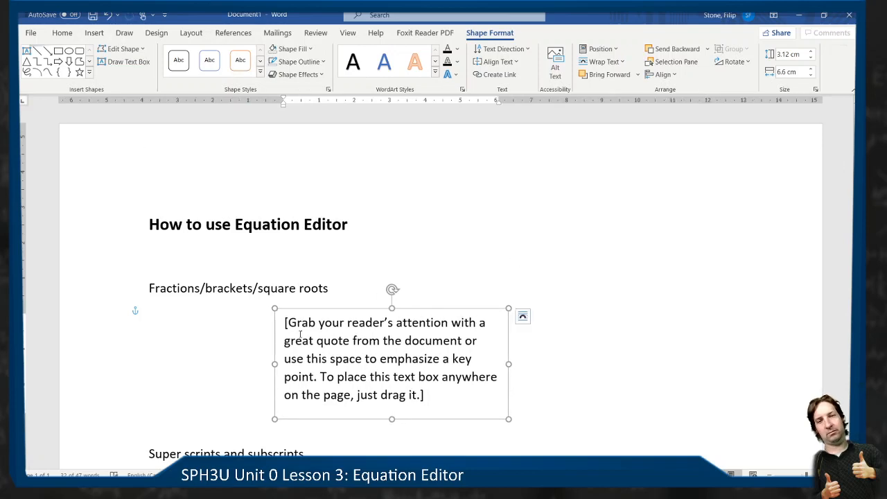
# - Replace the placeholder text in the text box with a new blank equation
pyautogui.click(342, 336)
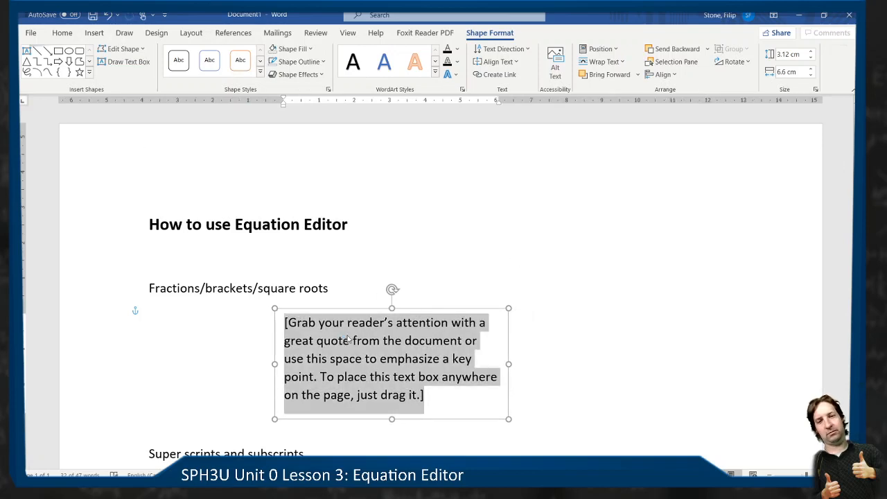
pyautogui.click(94, 33)
pyautogui.click(774, 49)
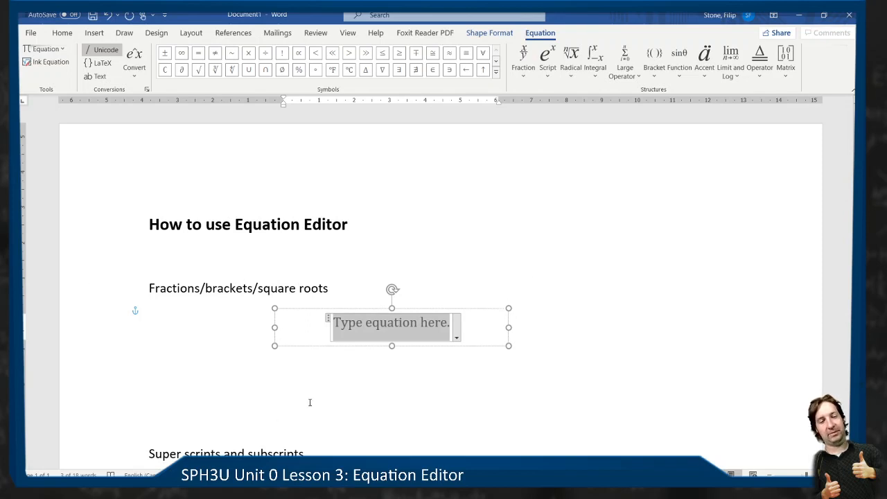
# - Enter d = vt in the text box's equation field
pyautogui.write('d')
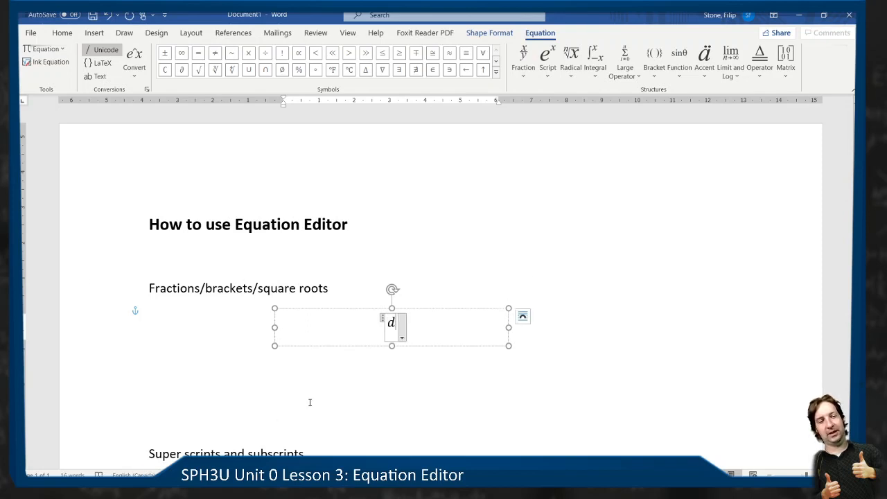
pyautogui.write(' = ')
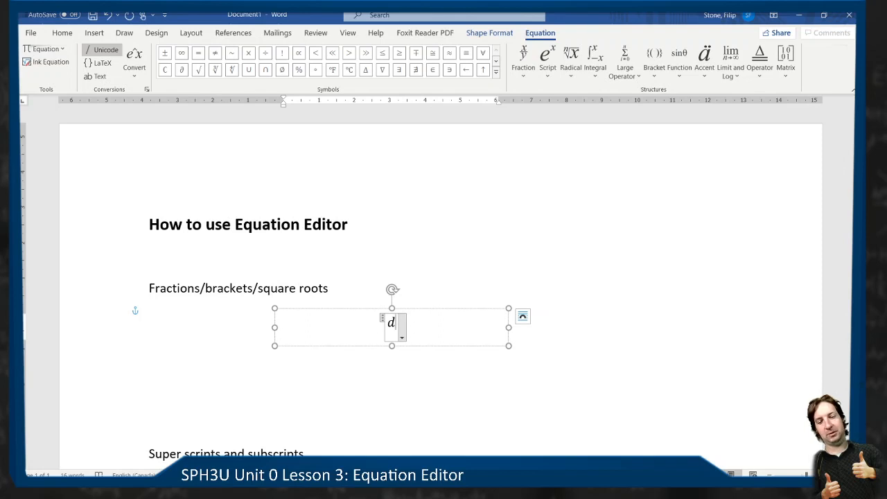
pyautogui.write('v')
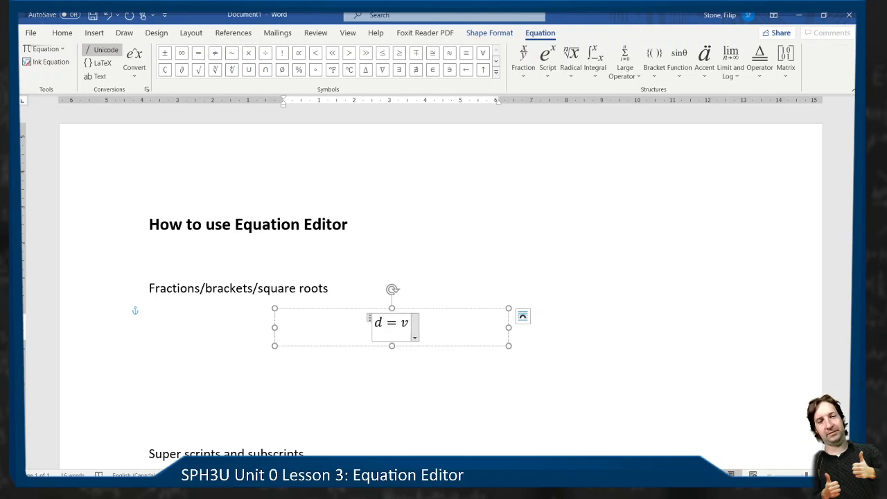
pyautogui.write('t')
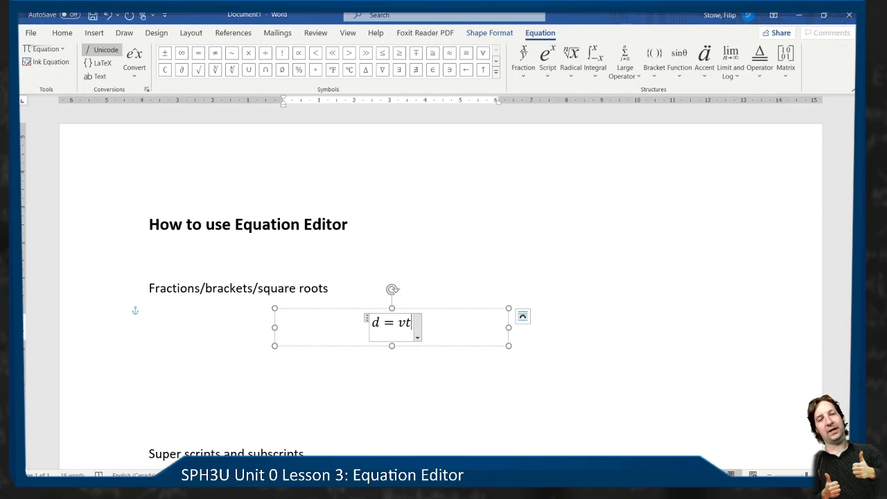
# - Replace the equation with v = d/t, converting d/t into a stacked fraction
pyautogui.press('BackSpace')
pyautogui.press('BackSpace')
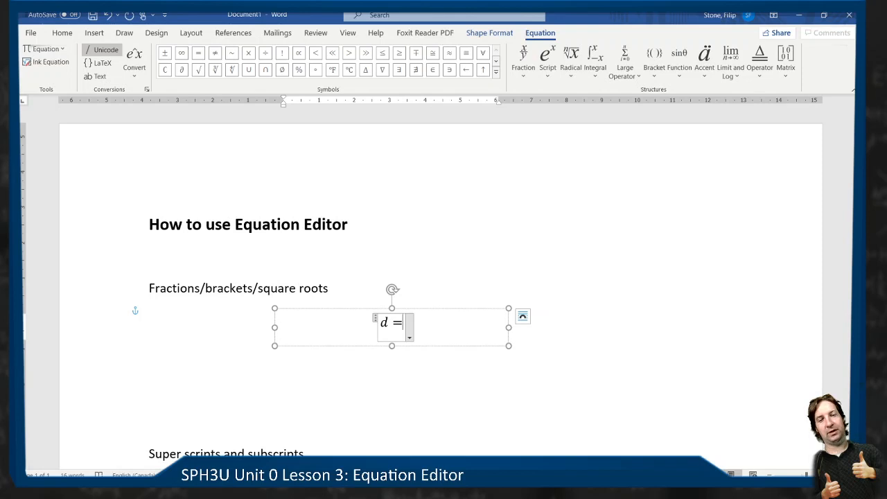
pyautogui.press('BackSpace')
pyautogui.press('BackSpace')
pyautogui.write('v ')
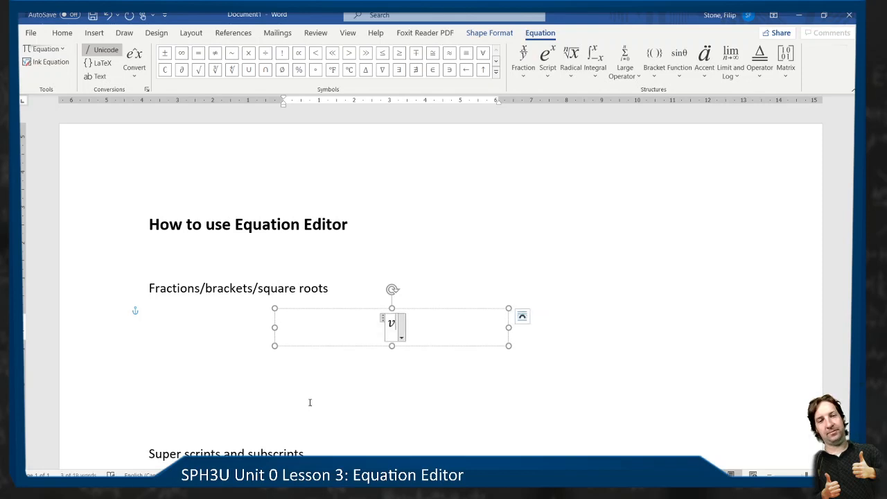
pyautogui.write('= d')
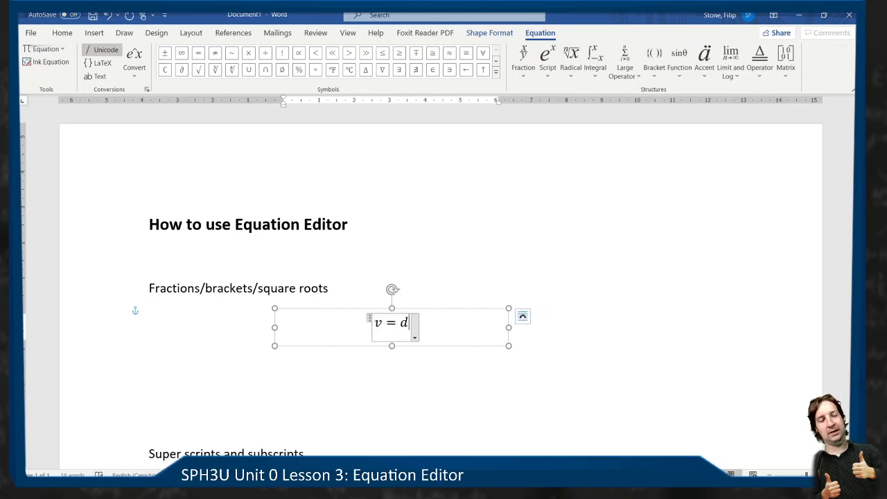
pyautogui.write('/t')
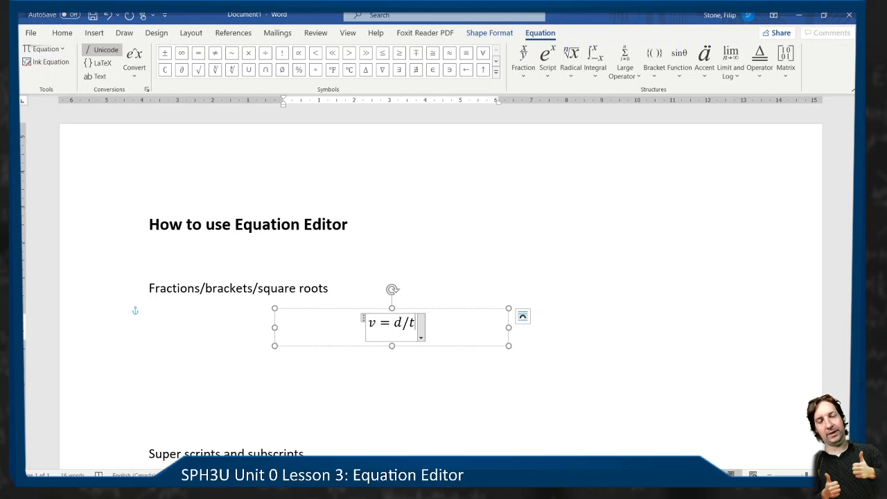
pyautogui.press('space')
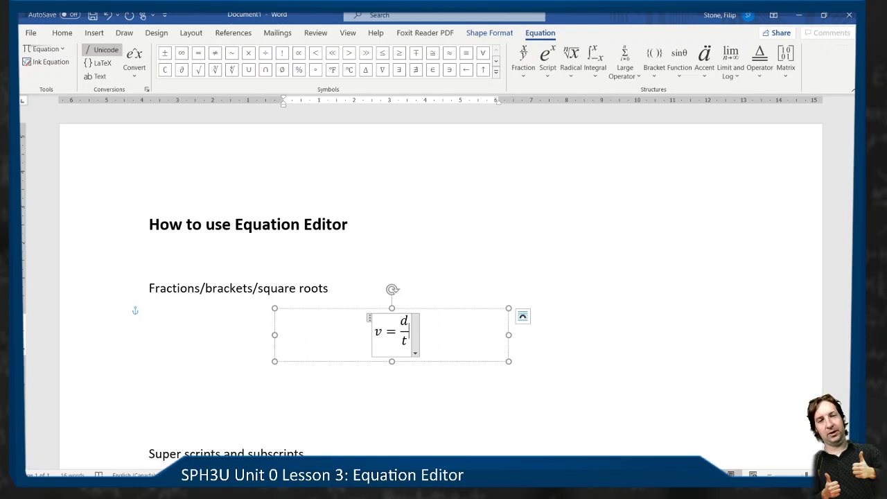
# - Re-enter the fraction as d/t followed directly by a plus sign, so the operator triggers the stacked format
pyautogui.press('BackSpace')
pyautogui.press('BackSpace')
pyautogui.press('BackSpace')
pyautogui.write('d/t+')
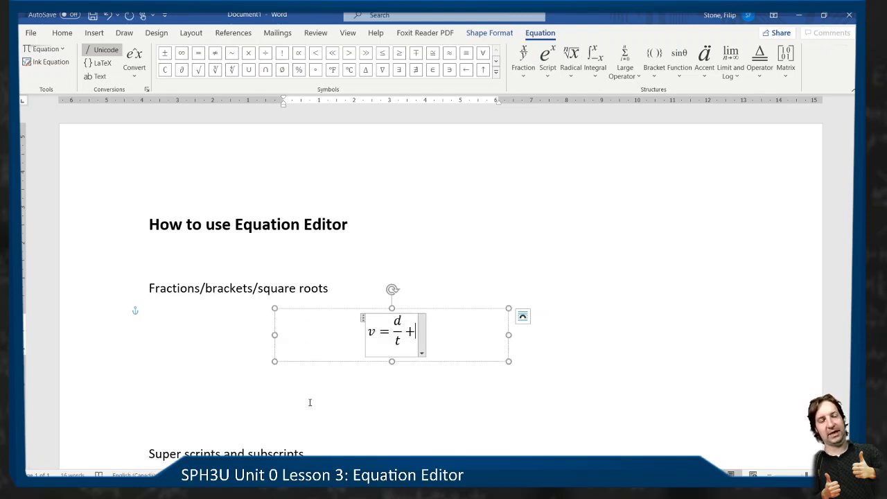
# - Delete the plus sign and fraction, then rebuild d/t as a stacked fraction after v =
pyautogui.press('BackSpace')
pyautogui.press('BackSpace')
pyautogui.press('BackSpace')
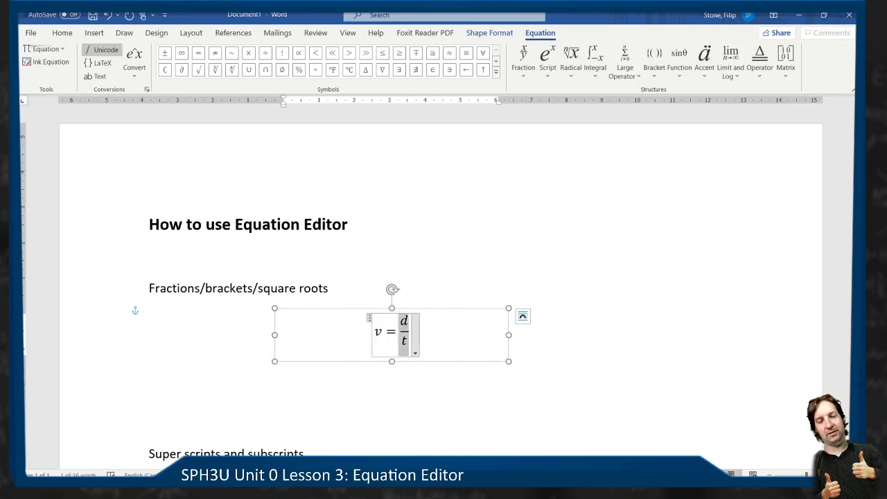
pyautogui.write('d/t')
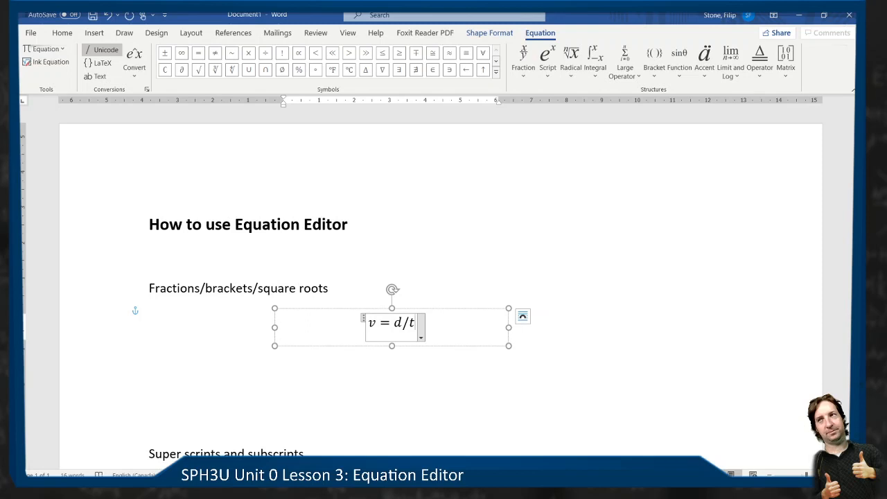
pyautogui.press('space')
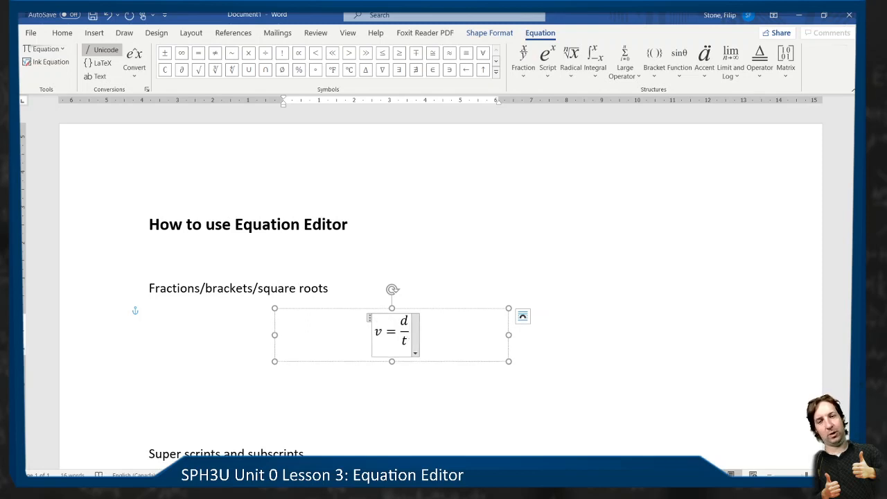
# - Replace the plain fraction after v = with the stacked fraction d/t enclosed in round brackets
pyautogui.press('BackSpace')
pyautogui.press('BackSpace')
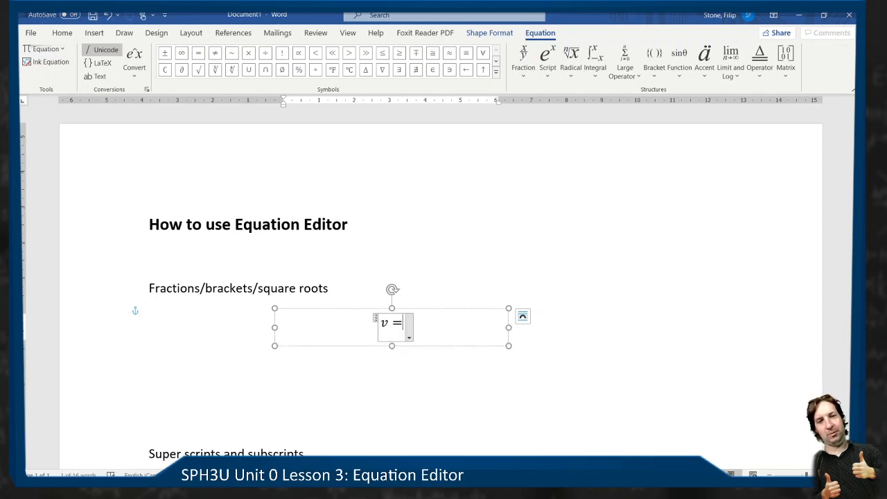
pyautogui.write('(')
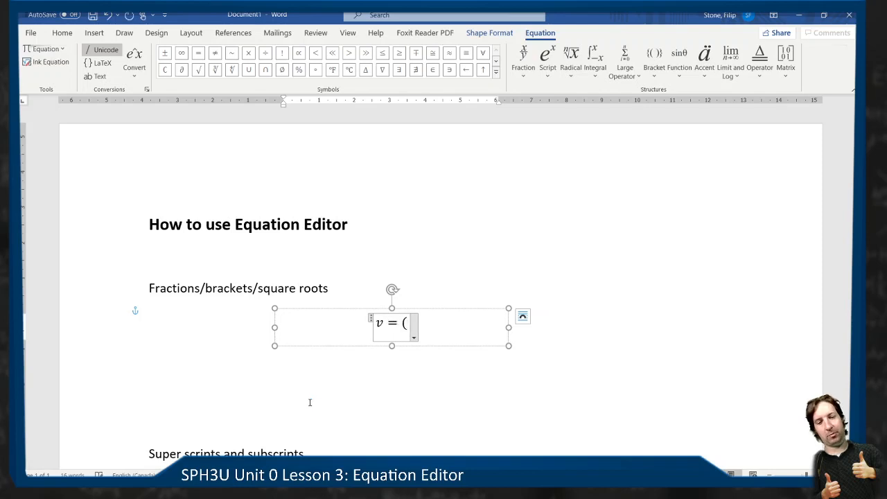
pyautogui.write('d/t ')
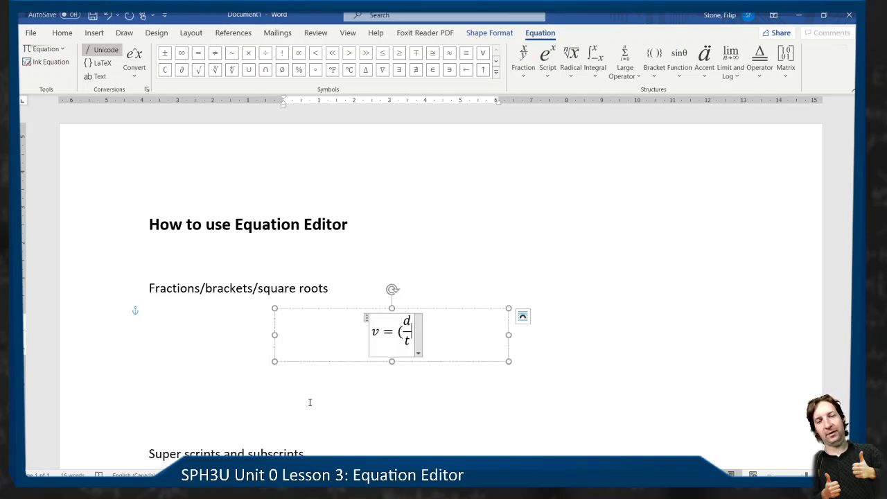
pyautogui.write(')')
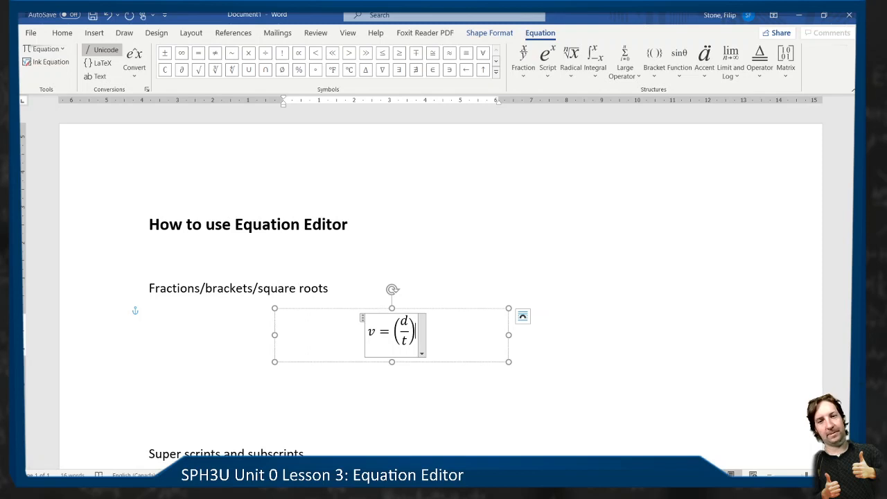
# - Replace the round-bracketed fraction after v = with the stacked fraction d/t enclosed in square brackets
pyautogui.press('BackSpace')
pyautogui.press('BackSpace')
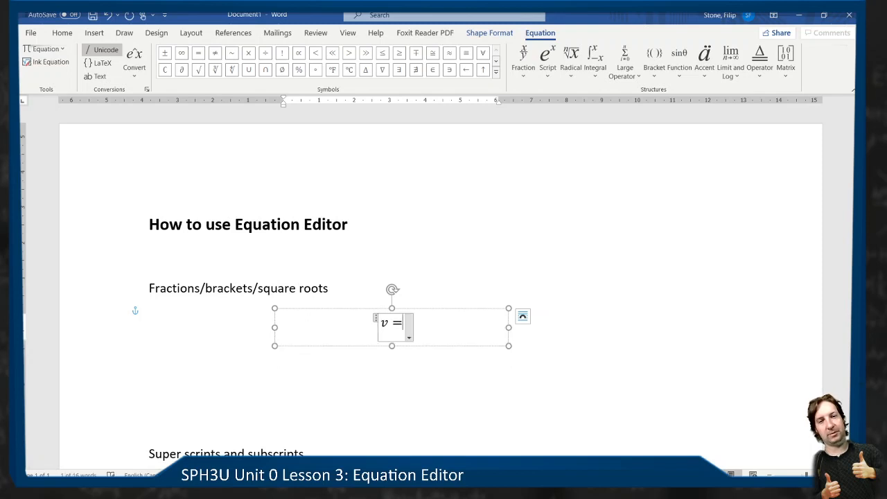
pyautogui.write('[')
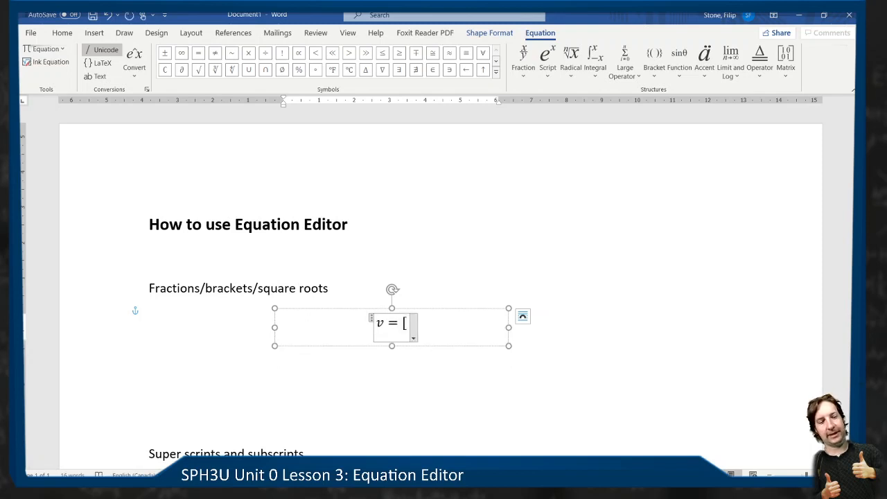
pyautogui.write('d/t')
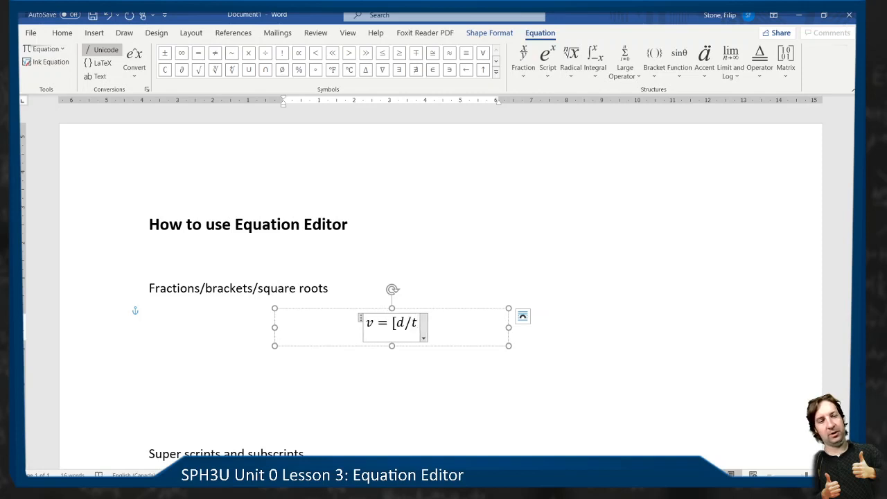
pyautogui.write(']')
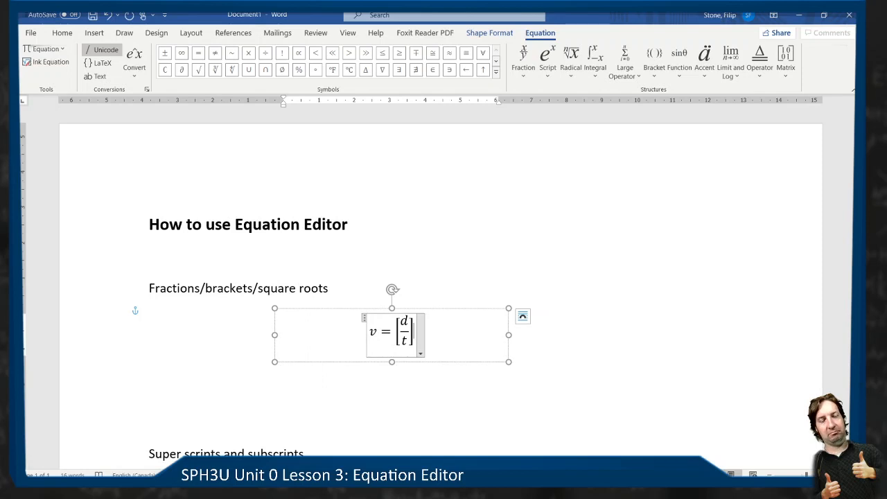
# - Replace the square-bracketed fraction after v = with d/t enclosed in curly braces
pyautogui.press('BackSpace')
pyautogui.press('BackSpace')
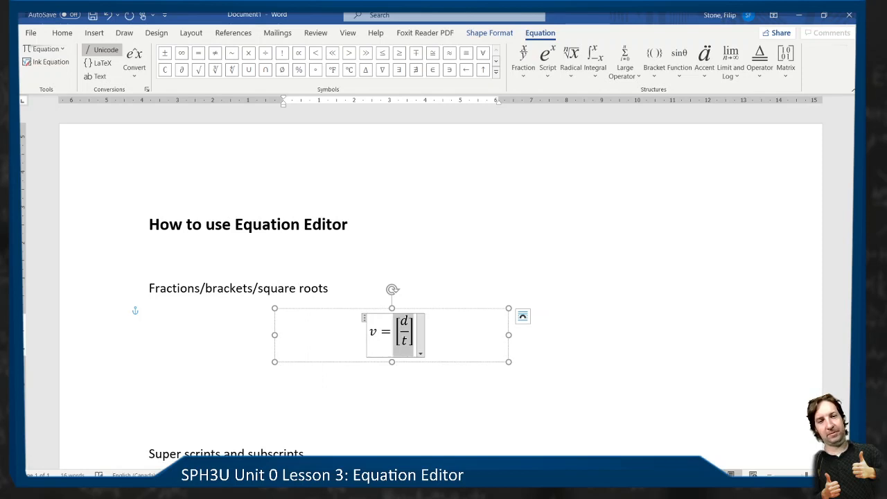
pyautogui.write('{')
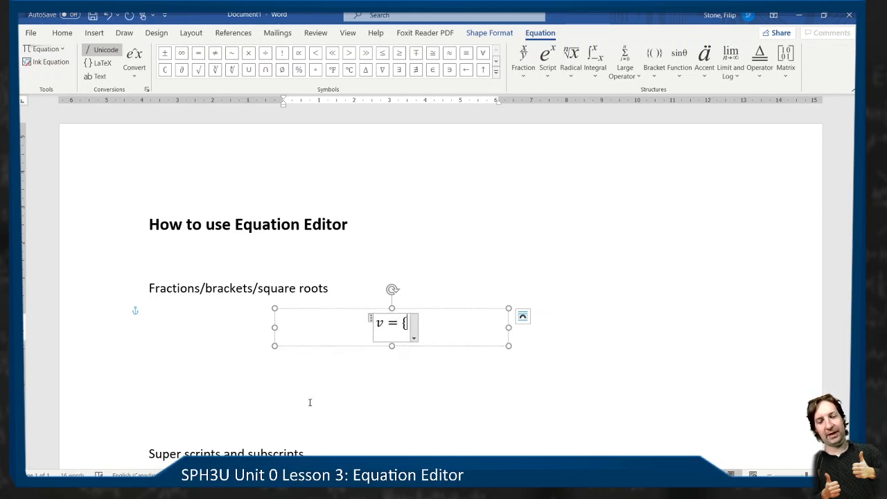
pyautogui.write('d/t}')
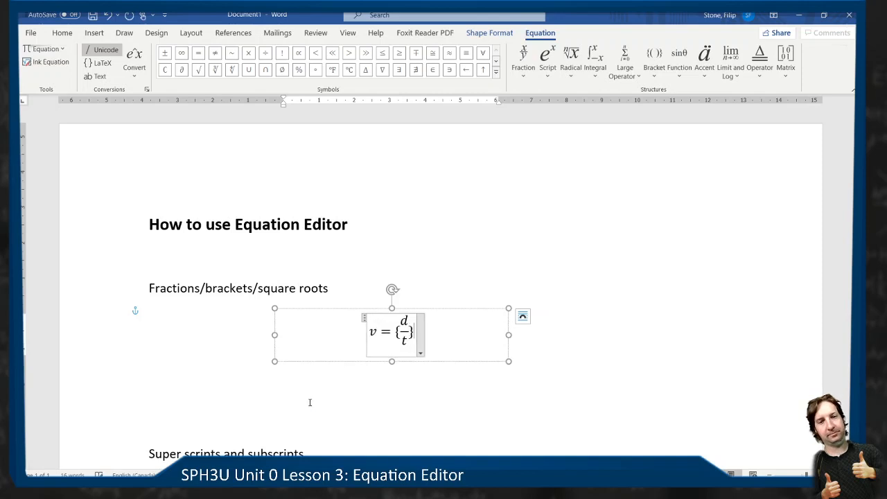
# - Replace the curly-braced fraction after v = with the stacked fraction d/t between absolute-value bars
pyautogui.press('BackSpace')
pyautogui.press('BackSpace')
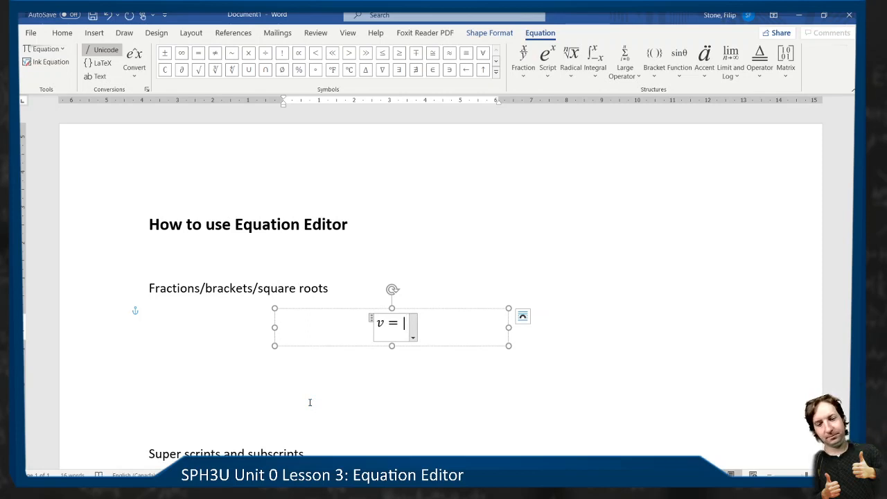
pyautogui.write('|d/t')
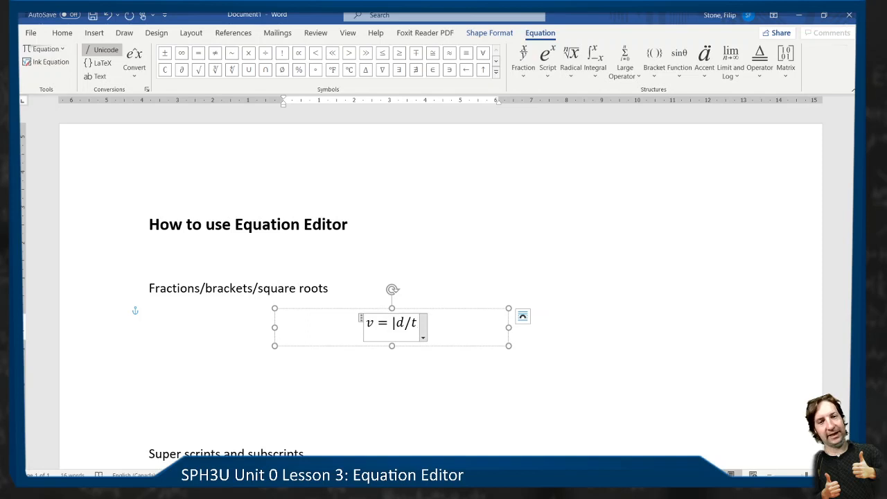
pyautogui.write(' |')
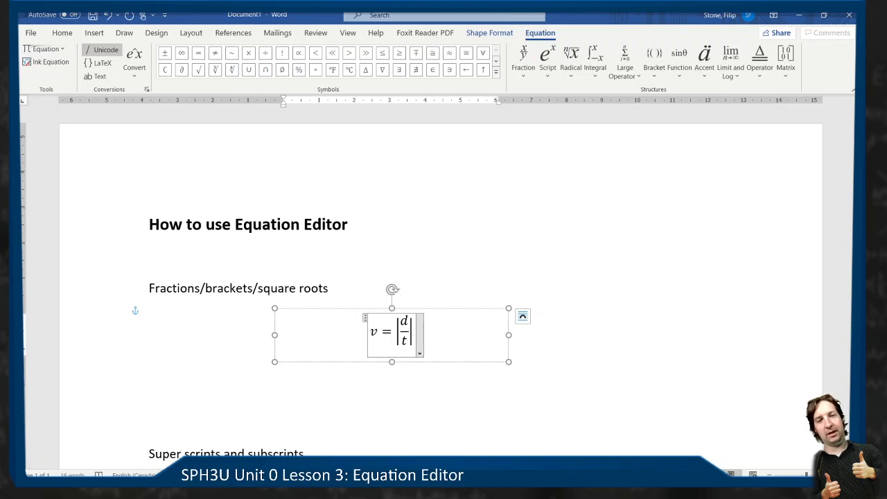
# - Replace the absolute-value expression with a square root made from \sqrt, containing the stacked fraction d/t
pyautogui.press('BackSpace')
pyautogui.press('BackSpace')
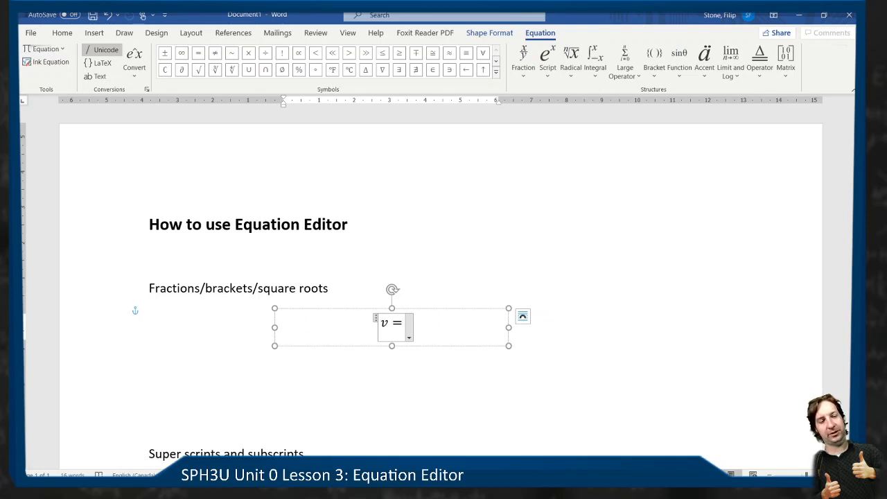
pyautogui.write('\\')
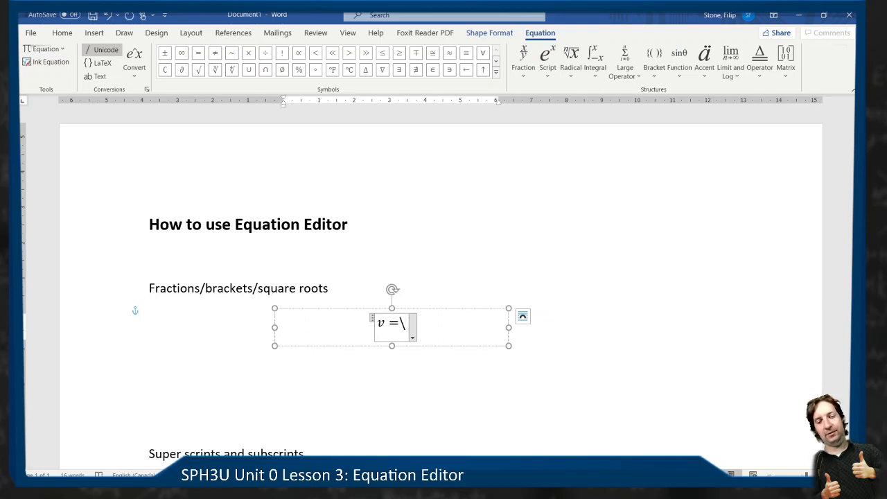
pyautogui.write('sqrt')
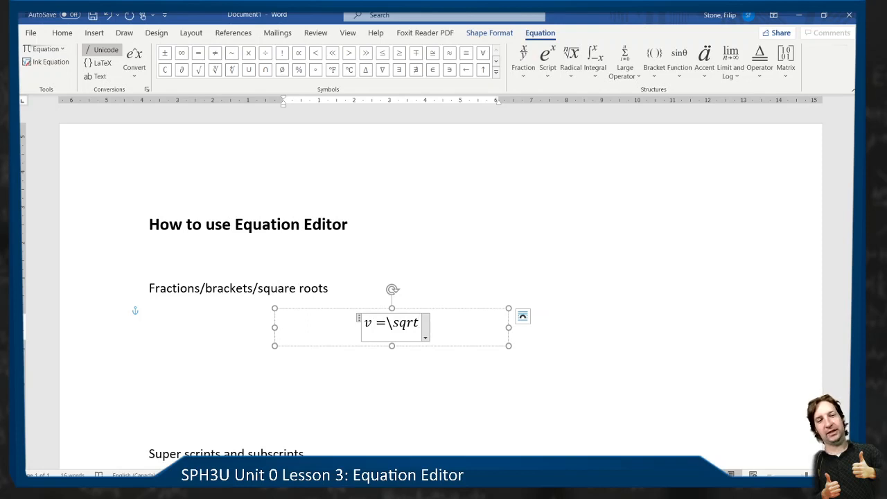
pyautogui.press('space')
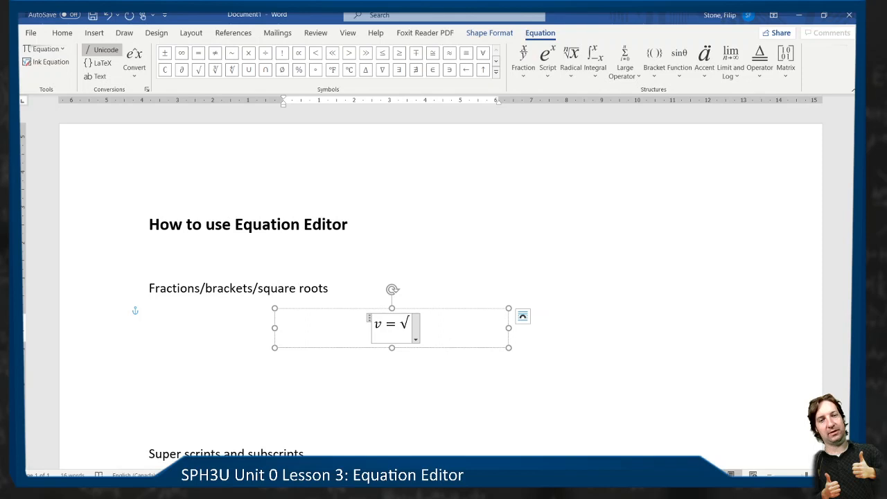
pyautogui.press('space')
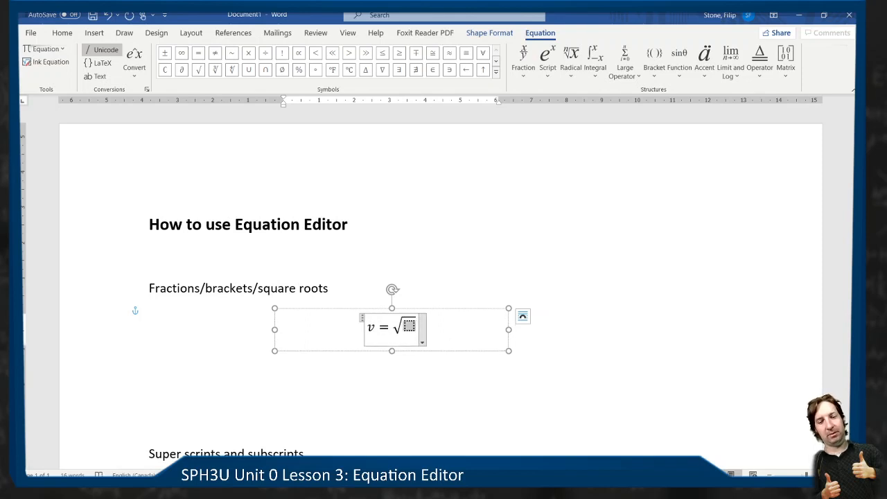
pyautogui.write('d/t')
pyautogui.press('space')
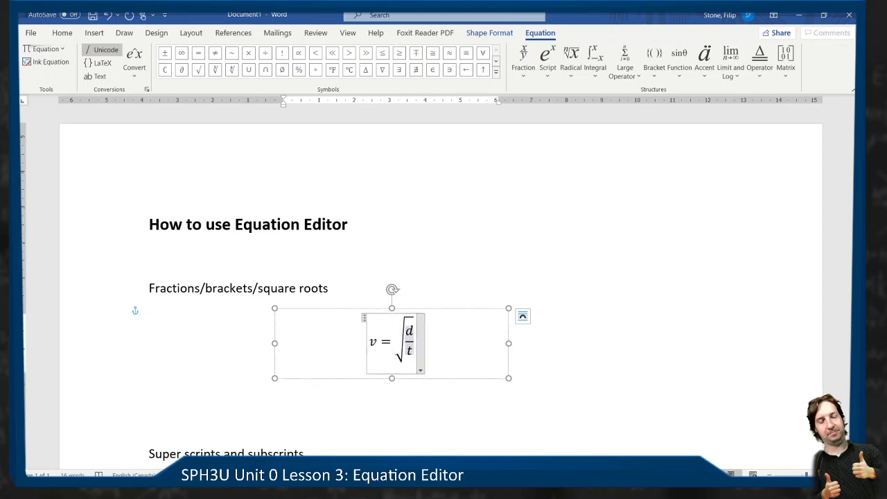
# - Replace the fraction under the square root with the single variable d
pyautogui.press('BackSpace')
pyautogui.press('BackSpace')
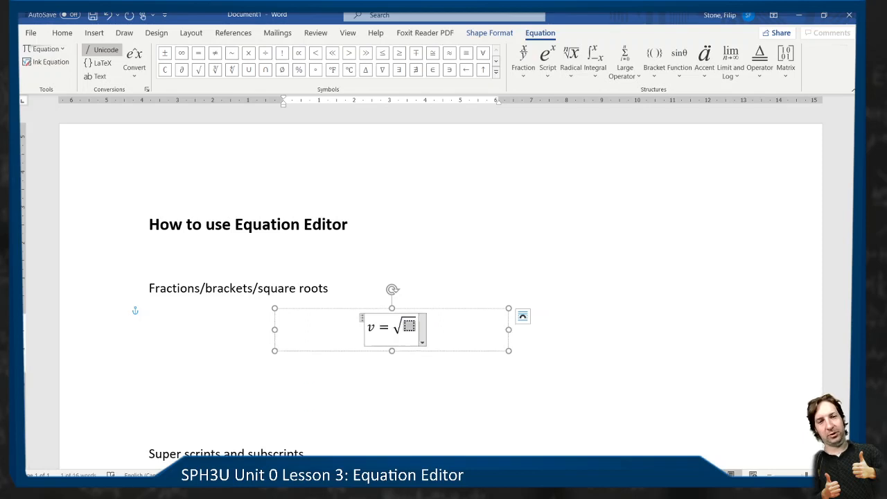
pyautogui.write('d')
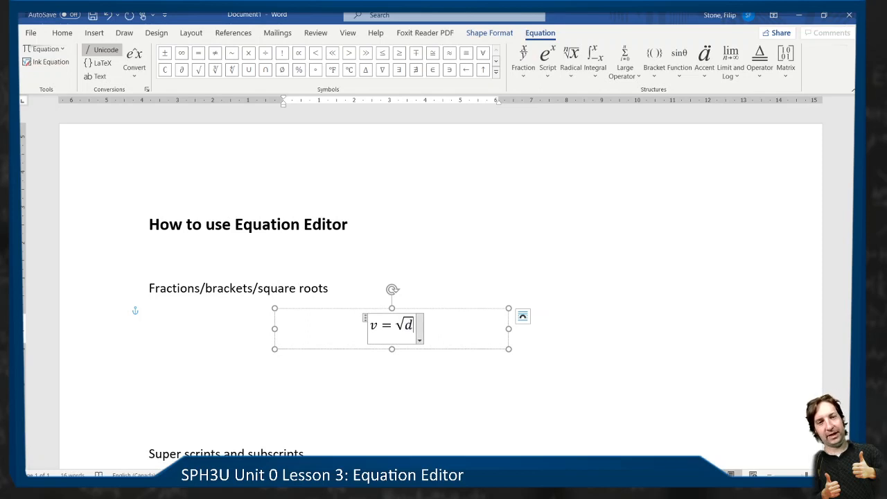
# - Delete the square root after v = and rebuild it with \sqrt, placing d under the radical
pyautogui.press('BackSpace')
pyautogui.press('BackSpace')
pyautogui.press('BackSpace')
pyautogui.write('\\')
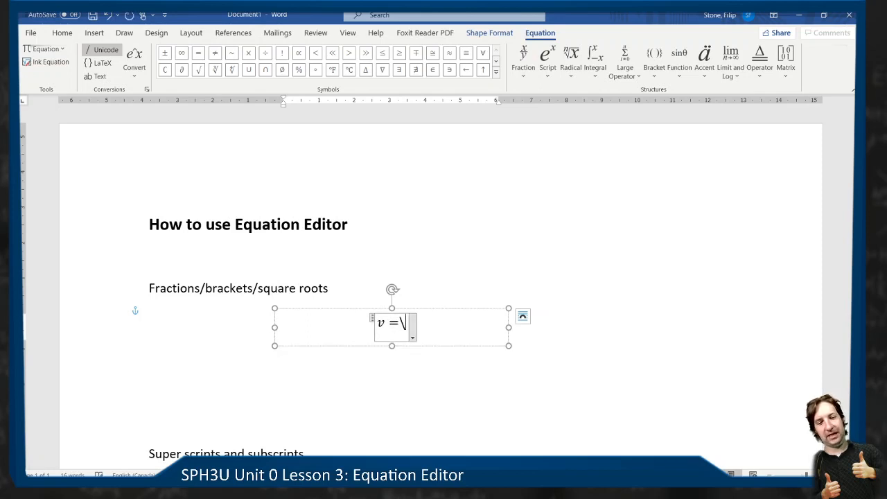
pyautogui.write('sqrt')
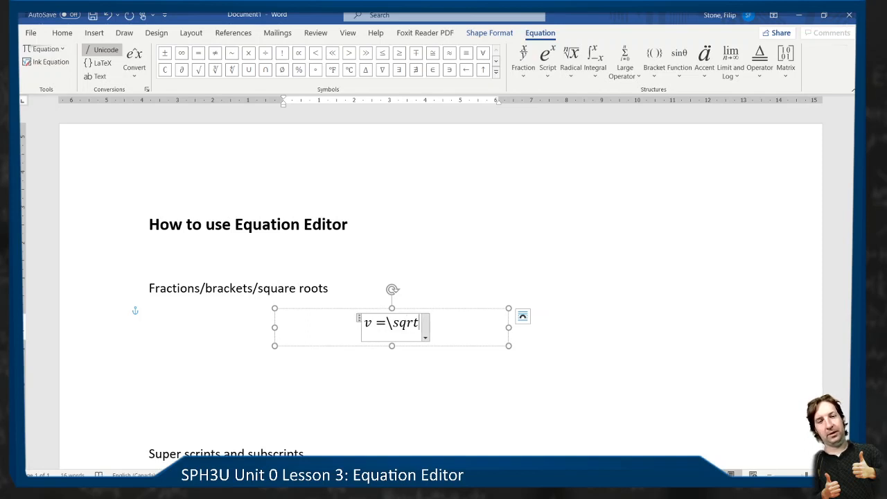
pyautogui.press('space')
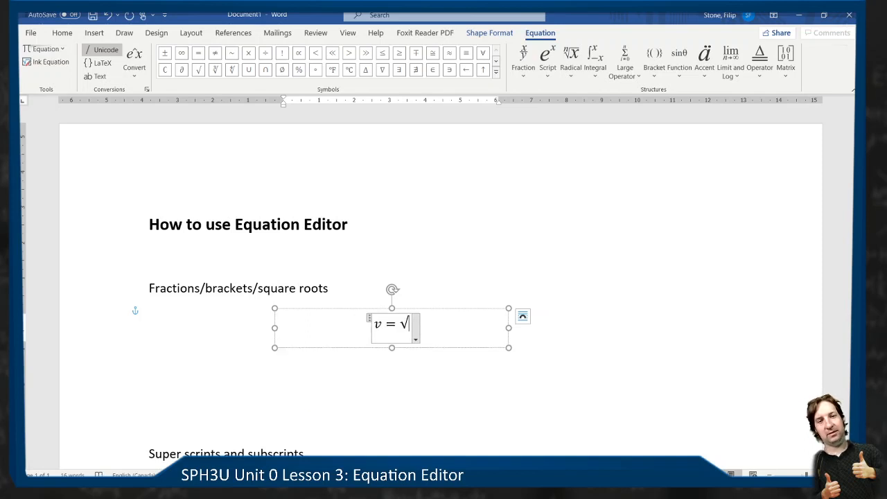
pyautogui.press('space')
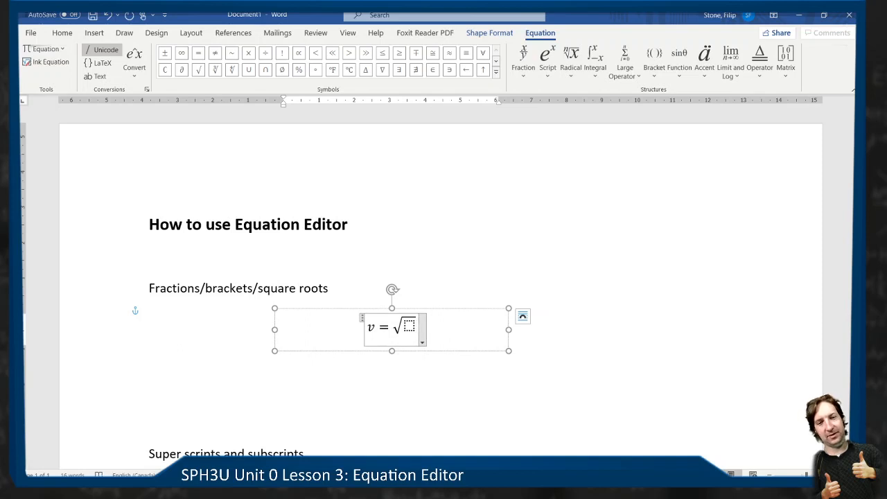
pyautogui.write('d')
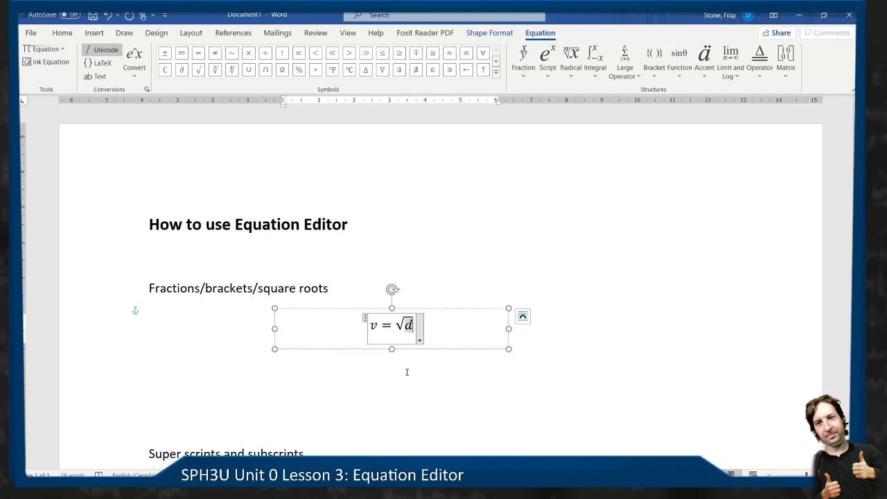
# - Delete two blank lines above the "Super scripts and subscripts" heading to close up the gap
pyautogui.scroll(-1, 573, 263)
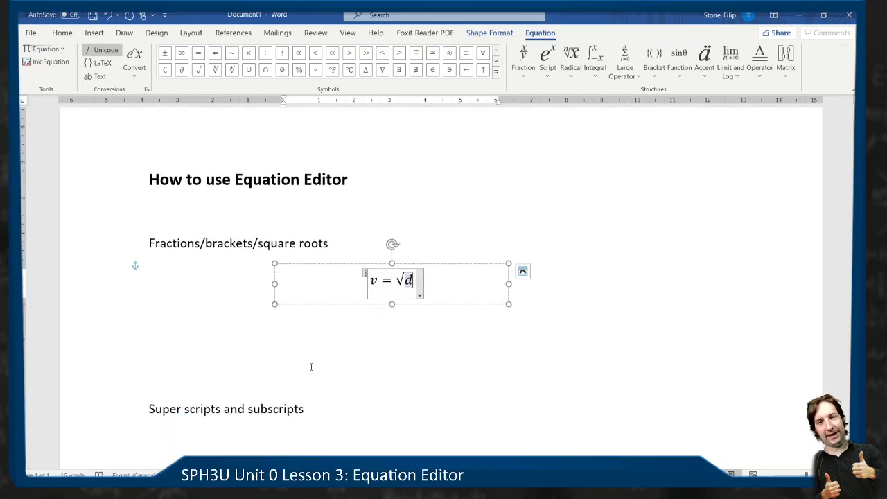
pyautogui.click(291, 346)
pyautogui.press('Delete')
pyautogui.press('Delete')
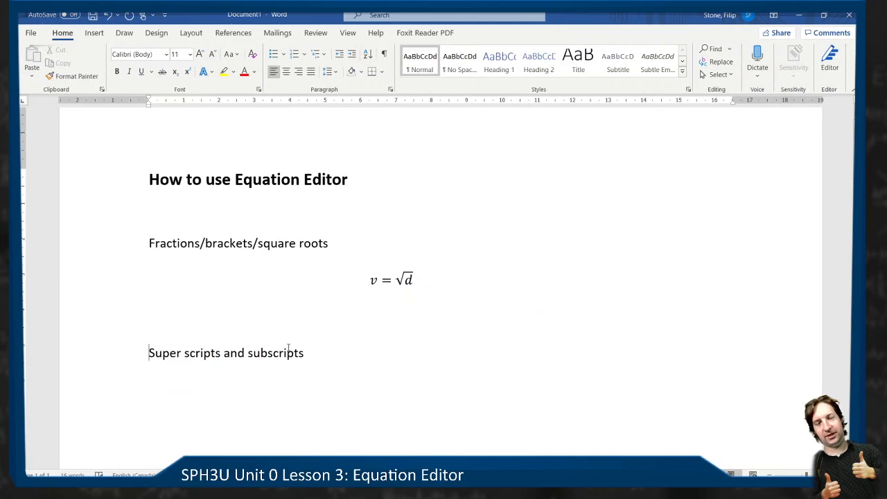
pyautogui.scroll(-3, 321, 343)
pyautogui.scroll(2, 320, 343)
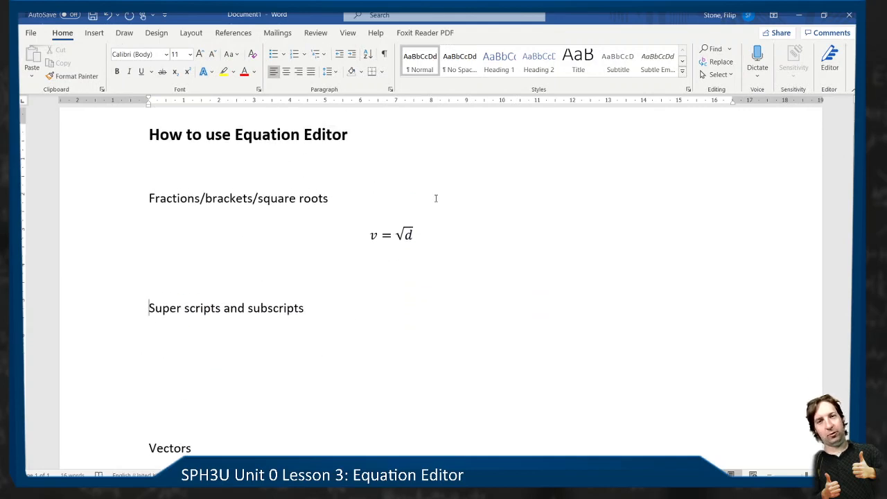
pyautogui.click(333, 347)
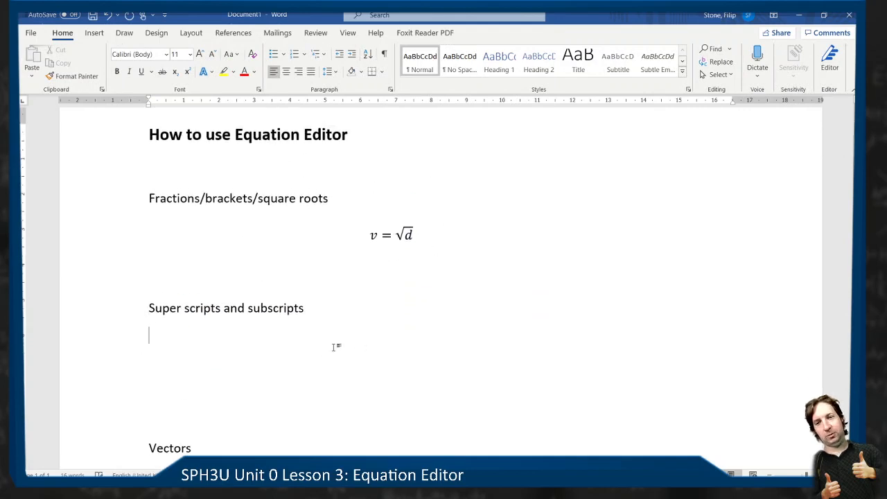
# - Narrow the text box around v = √d, then paste a trial copy of the box and delete it
pyautogui.click(394, 234)
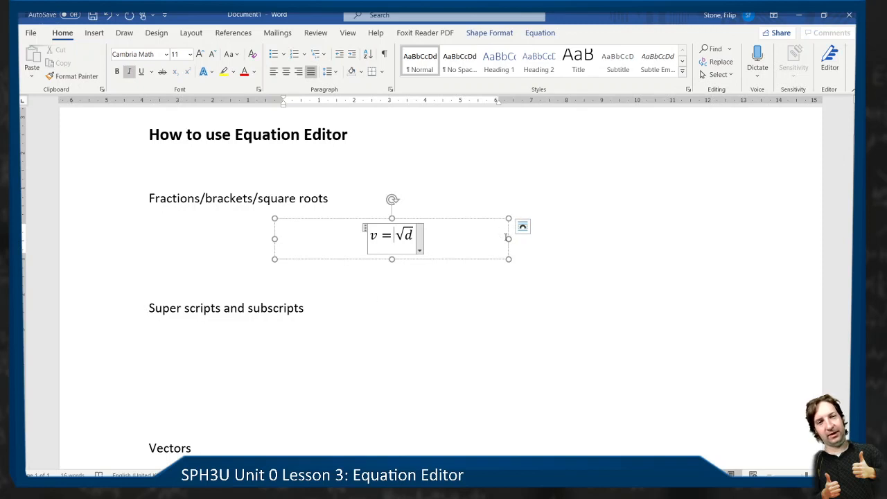
pyautogui.moveTo(509, 238); pyautogui.dragTo(340, 212)
pyautogui.hotkey('ctrl', 'v')
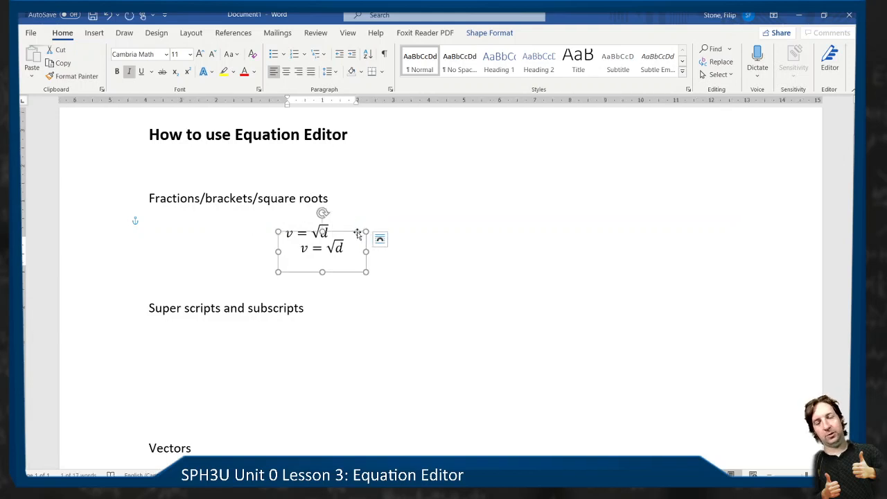
pyautogui.press('Delete')
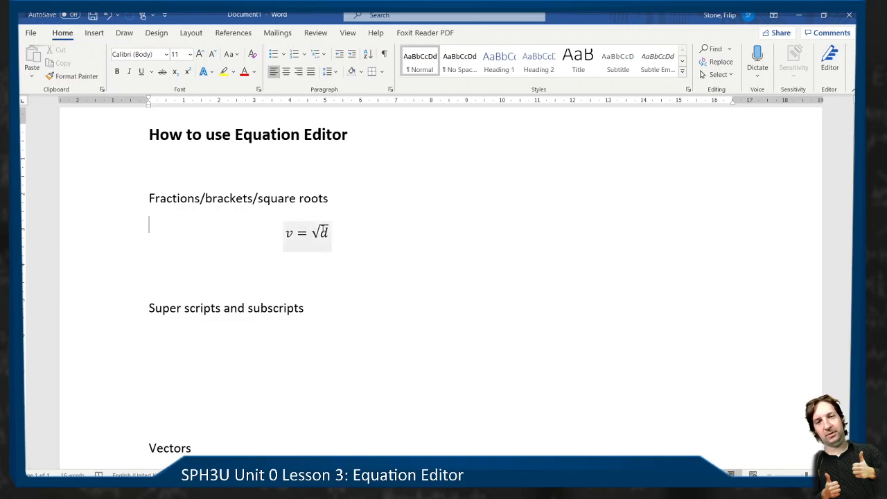
# - Duplicate the v = √d text box and align the copy directly beneath the original equation
pyautogui.click(322, 230)
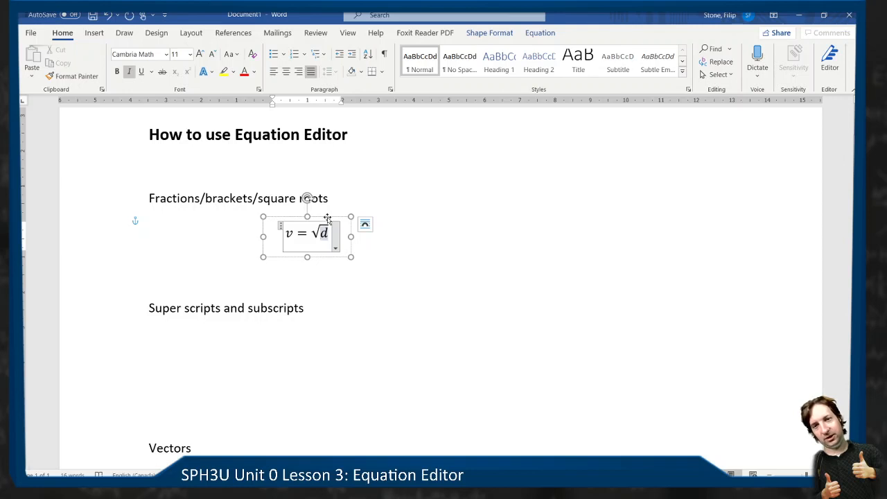
pyautogui.click(327, 219)
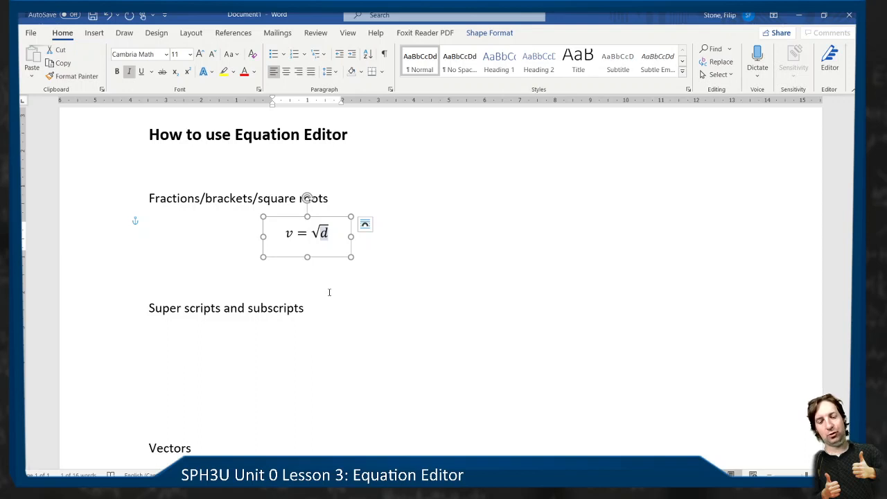
pyautogui.hotkey('ctrl', 'v')
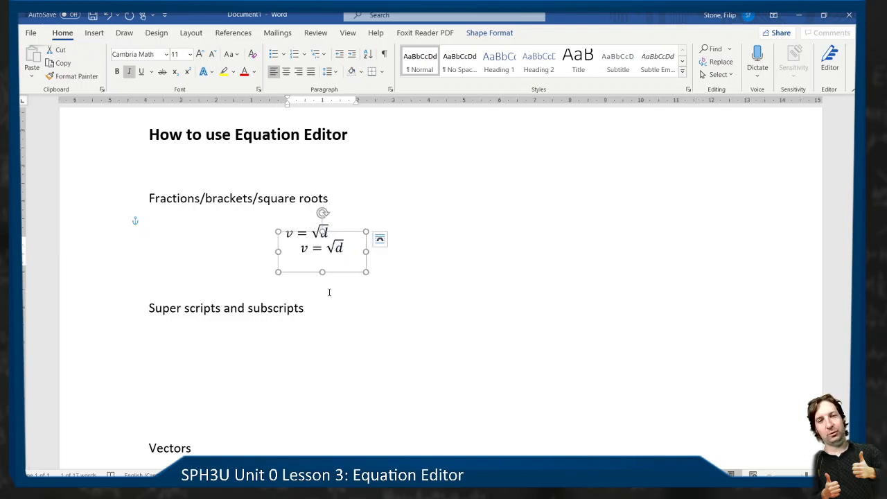
pyautogui.moveTo(350, 231); pyautogui.dragTo(336, 238)
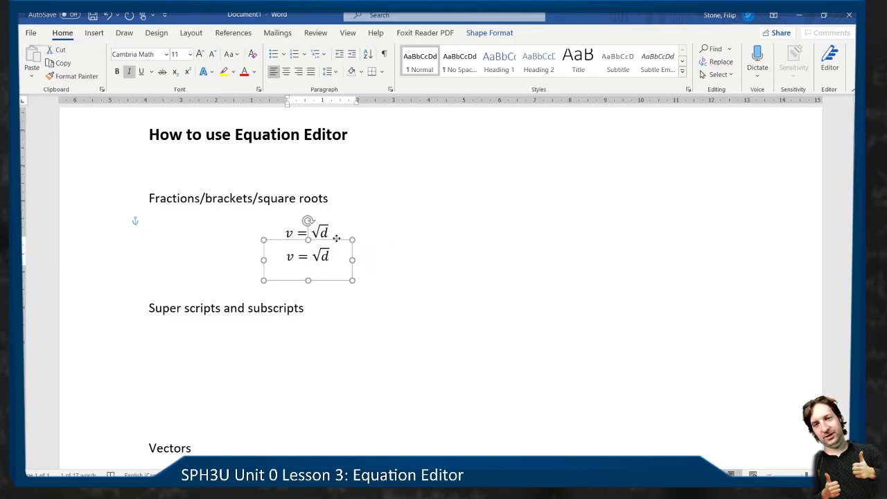
# - Replace the d under the radical in the second equation with 16
pyautogui.click(329, 256)
pyautogui.press('BackSpace')
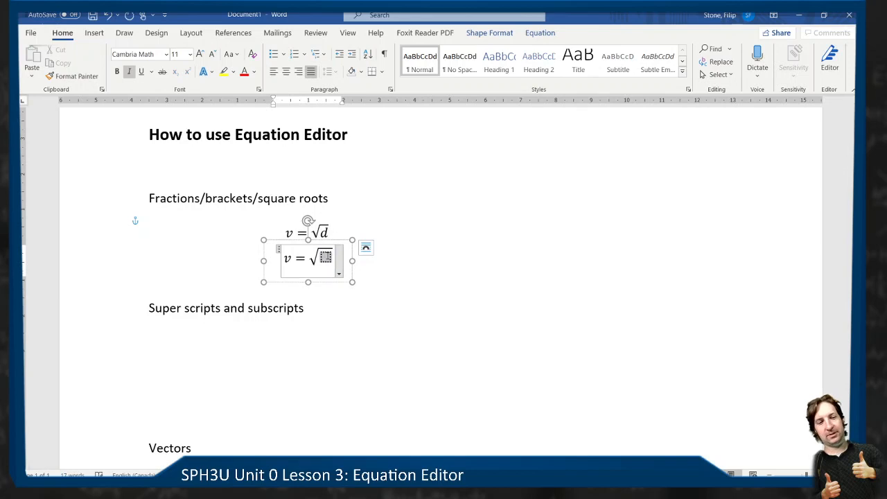
pyautogui.write('16')
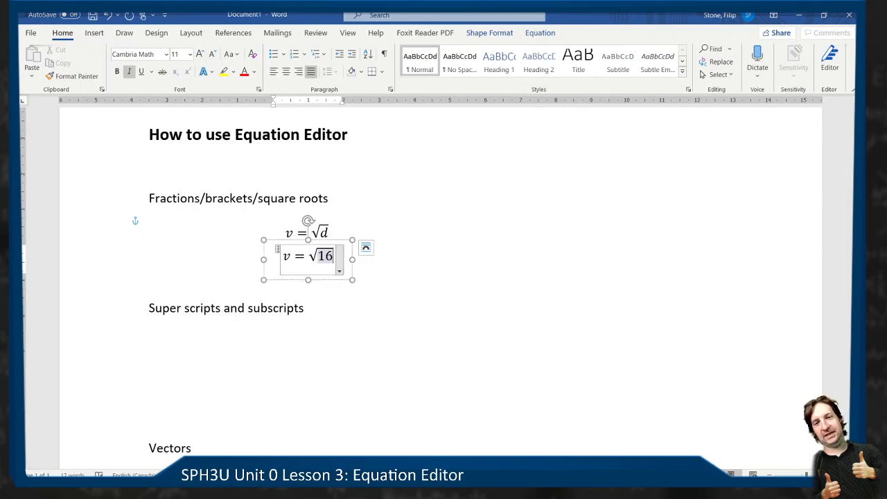
# - Duplicate the v = √16 text box directly beneath itself and change the copy's equation to v = 4
pyautogui.click(340, 239)
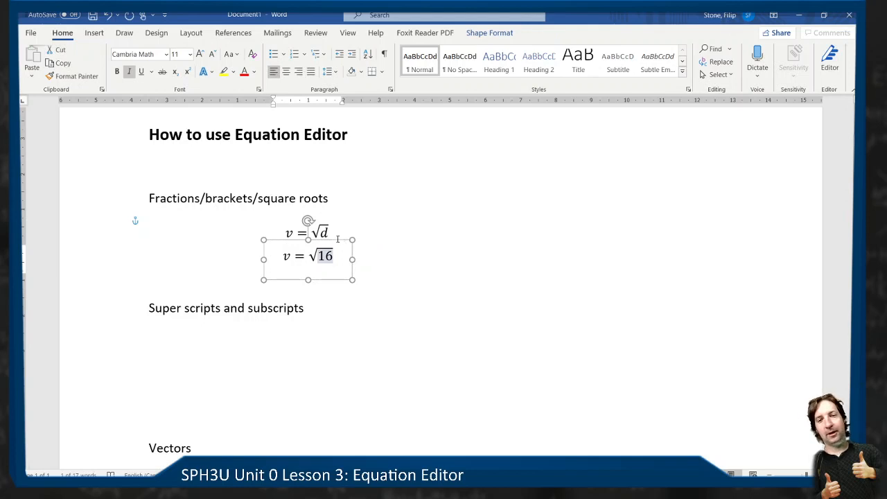
pyautogui.moveTo(338, 240); pyautogui.dragTo(338, 264)
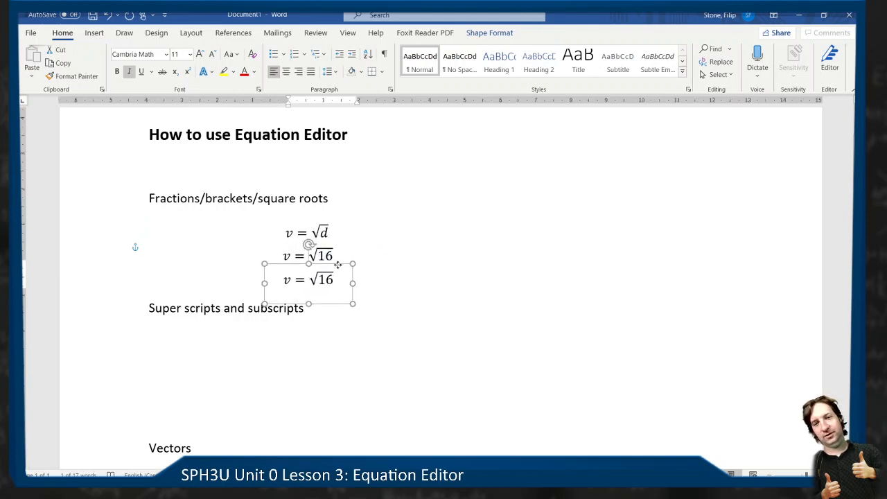
pyautogui.click(338, 279)
pyautogui.press('BackSpace')
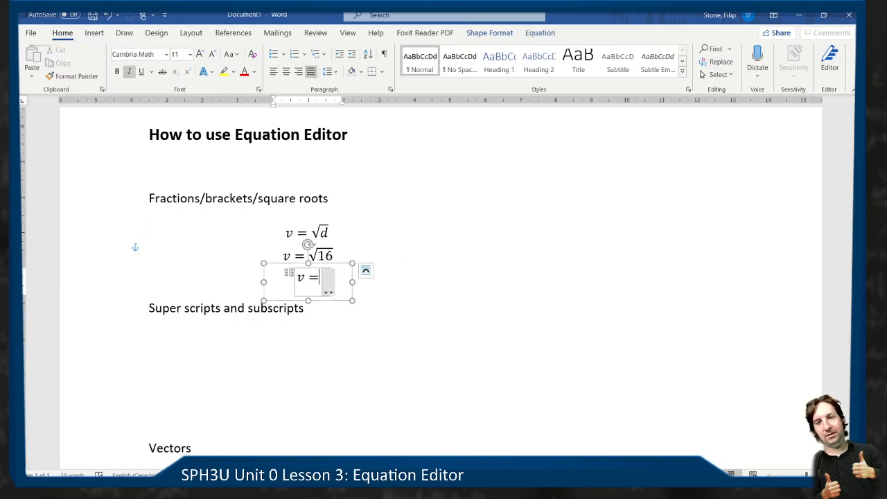
pyautogui.write('4')
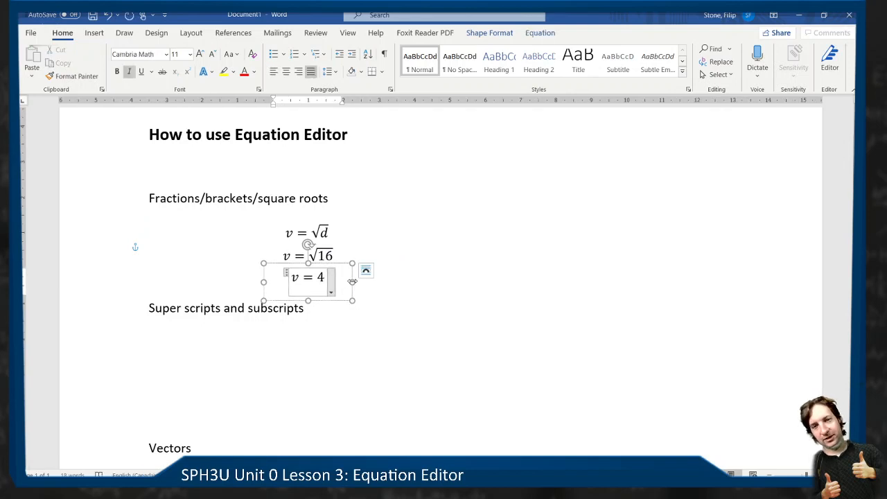
# - Narrow the v = 4 and v = √d text boxes so the three equations line up with each other
pyautogui.moveTo(352, 283); pyautogui.dragTo(335, 282)
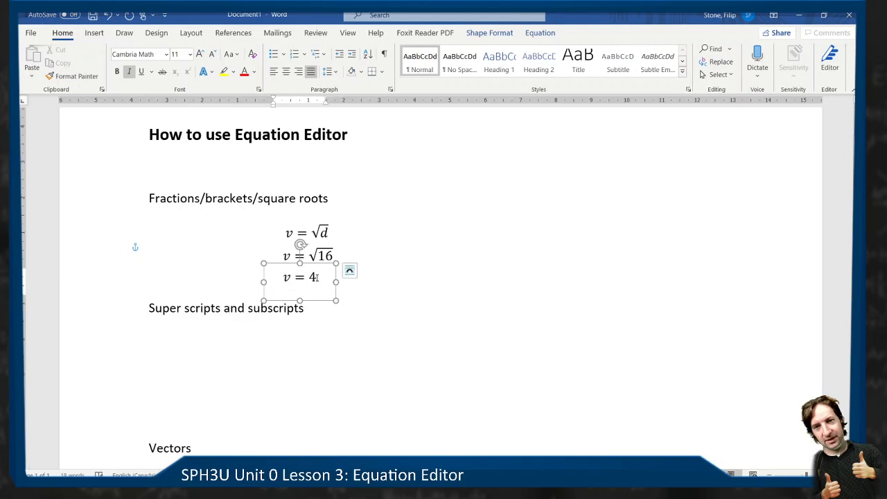
pyautogui.click(333, 233)
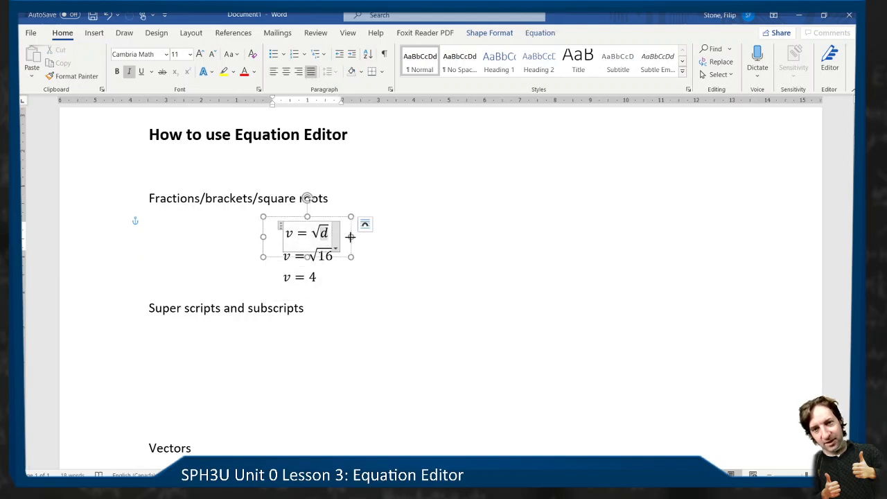
pyautogui.moveTo(348, 235); pyautogui.dragTo(348, 236)
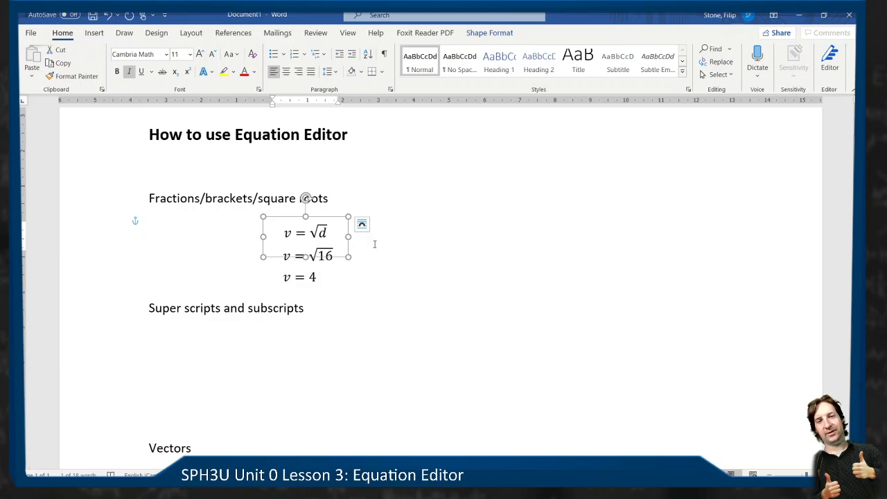
pyautogui.click(420, 264)
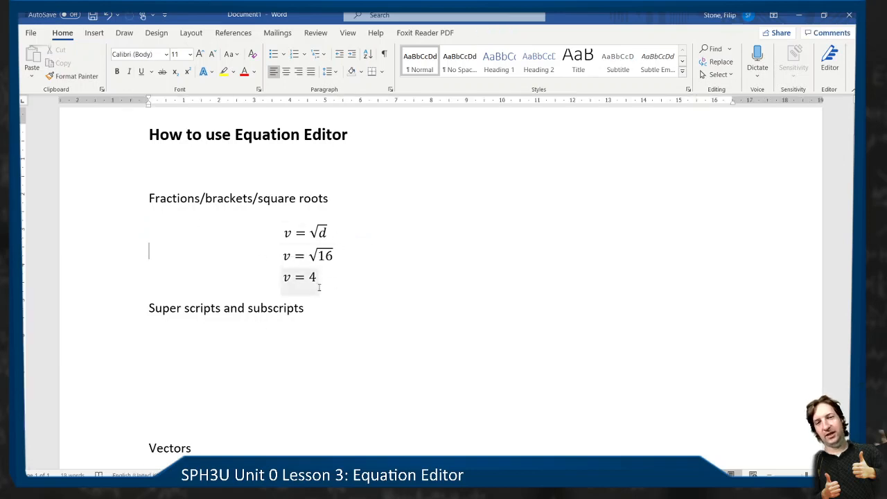
# - Select the three equation text boxes together and move them leftward, closer under the "Fractions/brackets/square roots" heading
pyautogui.click(308, 227)
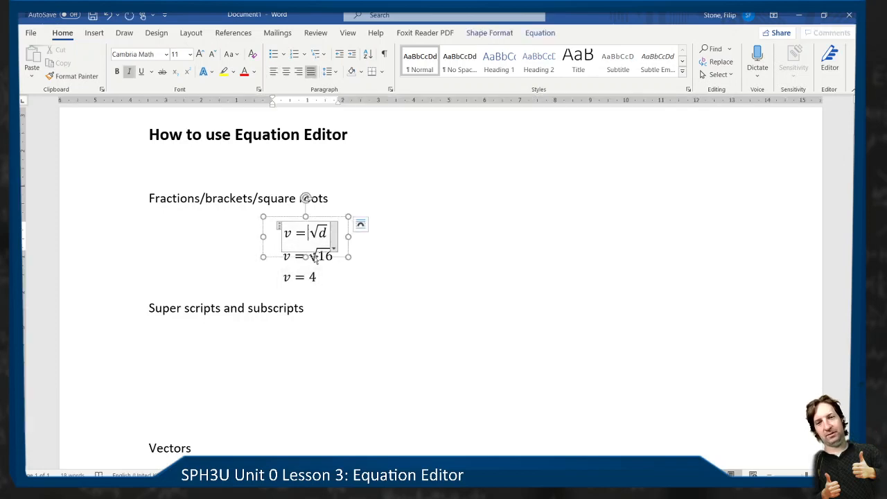
pyautogui.keyDown('shift'); pyautogui.click(317, 257); pyautogui.keyUp('shift')
pyautogui.click(338, 222)
pyautogui.keyDown('shift'); pyautogui.click(317, 274); pyautogui.keyUp('shift')
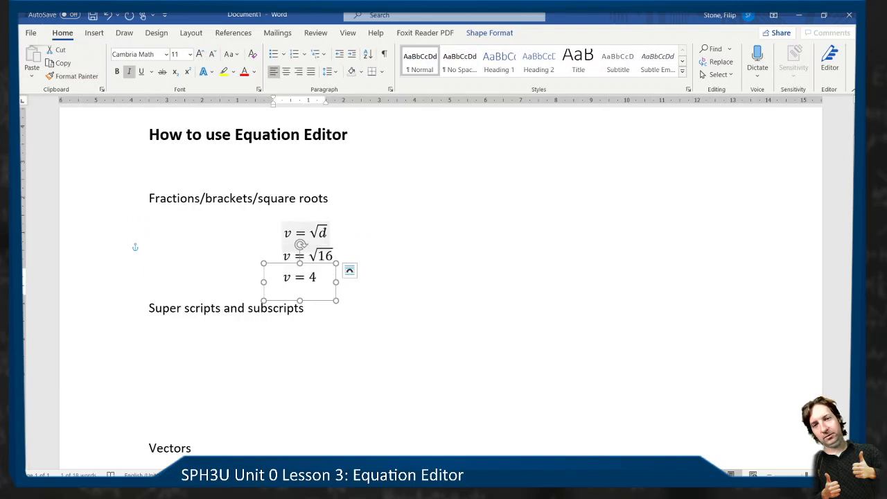
pyautogui.click(309, 232)
pyautogui.keyDown('shift'); pyautogui.click(325, 256); pyautogui.keyUp('shift')
pyautogui.keyDown('shift'); pyautogui.click(323, 279); pyautogui.keyUp('shift')
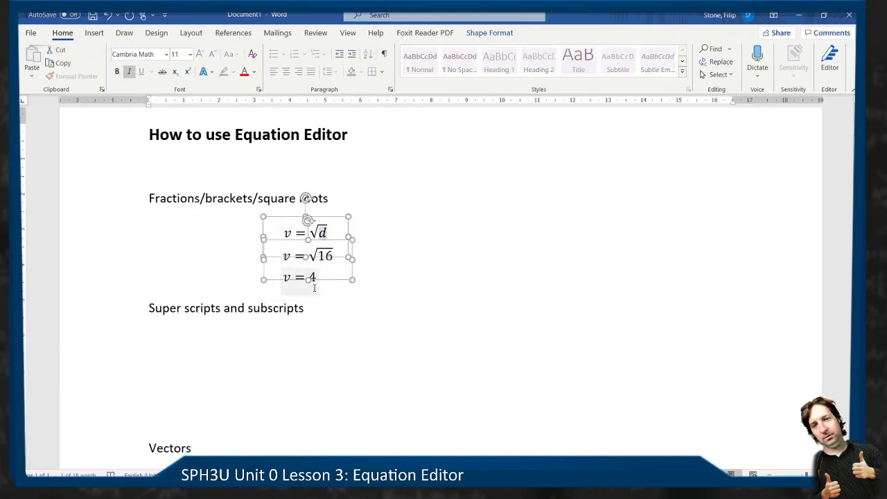
pyautogui.moveTo(323, 282); pyautogui.dragTo(233, 207)
pyautogui.click(406, 255)
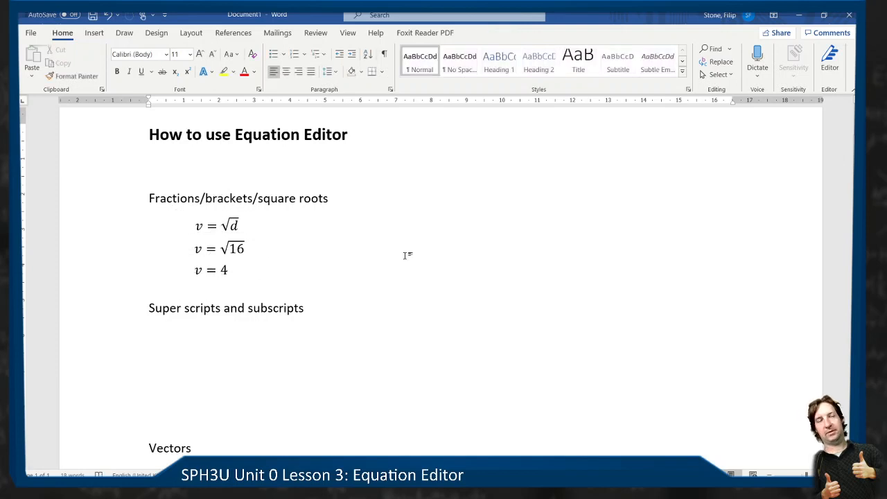
# - Duplicate the v = 4 text box below the "Super scripts and subscripts" heading and clear the copy's equation
pyautogui.scroll(-3, 407, 255)
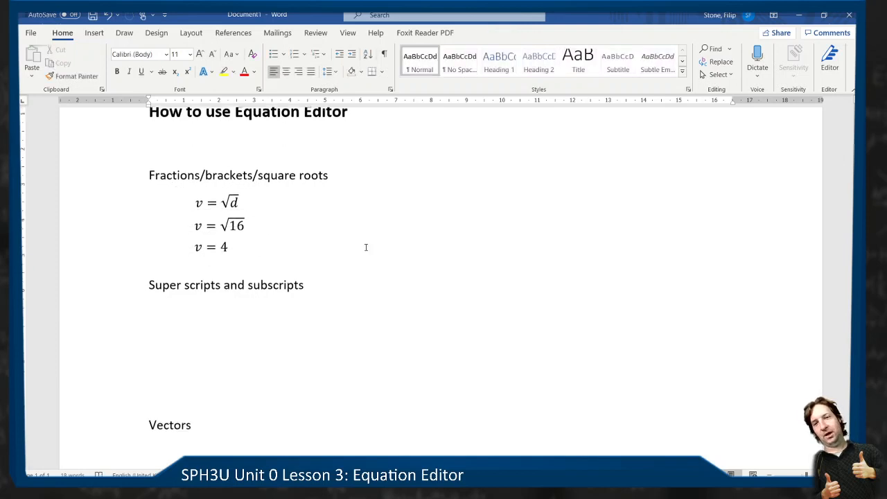
pyautogui.click(216, 176)
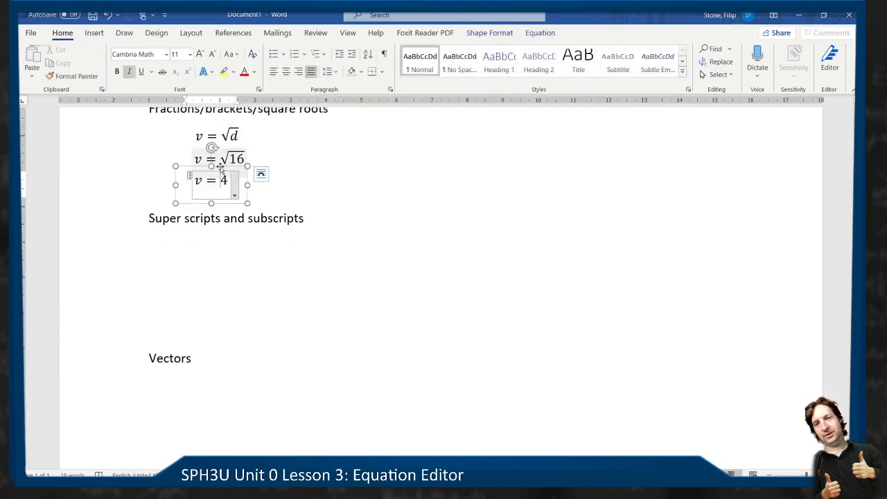
pyautogui.moveTo(231, 166); pyautogui.dragTo(257, 259)
pyautogui.click(250, 261)
pyautogui.press('BackSpace')
pyautogui.press('BackSpace')
pyautogui.press('BackSpace')
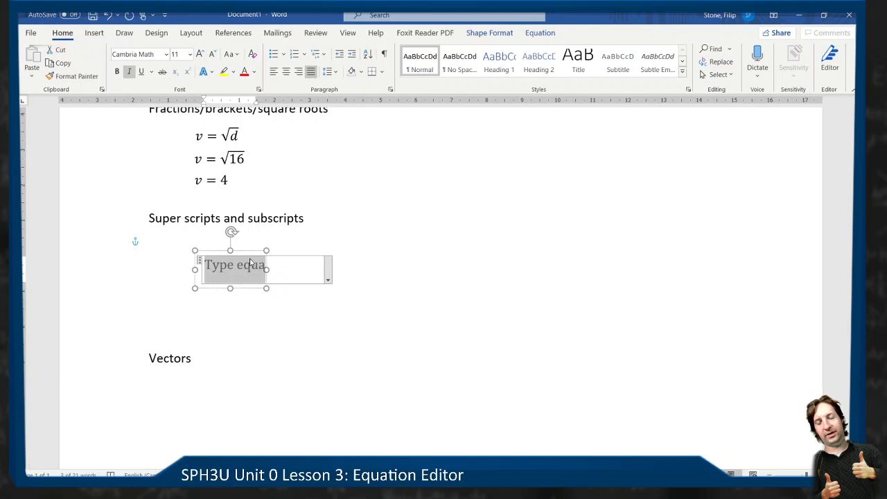
# - Enter d with subscript 2 and superscript 2 in the empty equation, using the codes _2 and ^2
pyautogui.write('d')
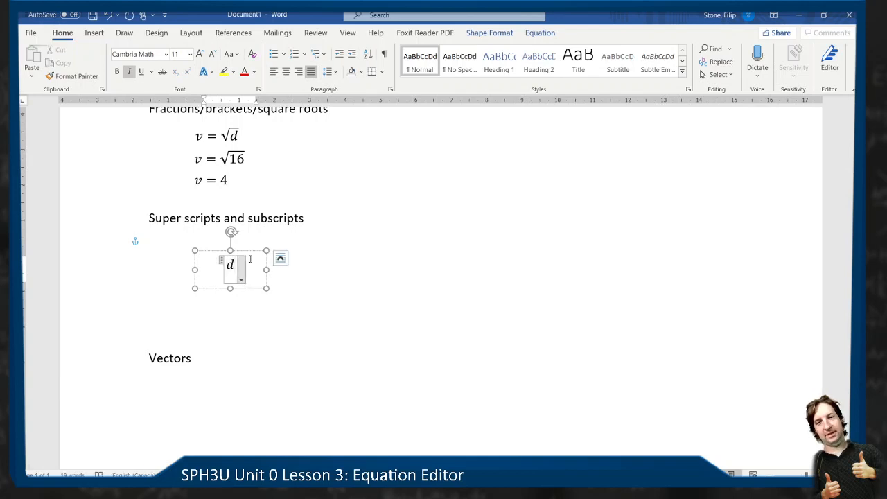
pyautogui.click(539, 33)
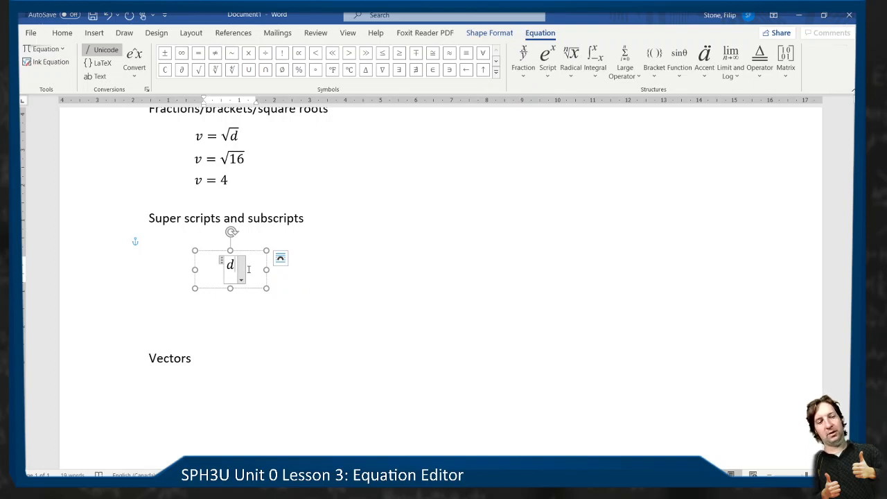
pyautogui.write('_2')
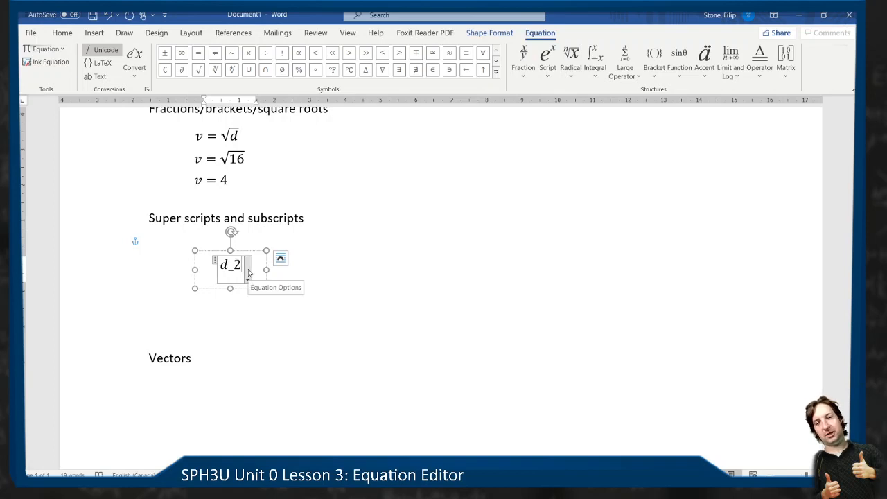
pyautogui.press('space')
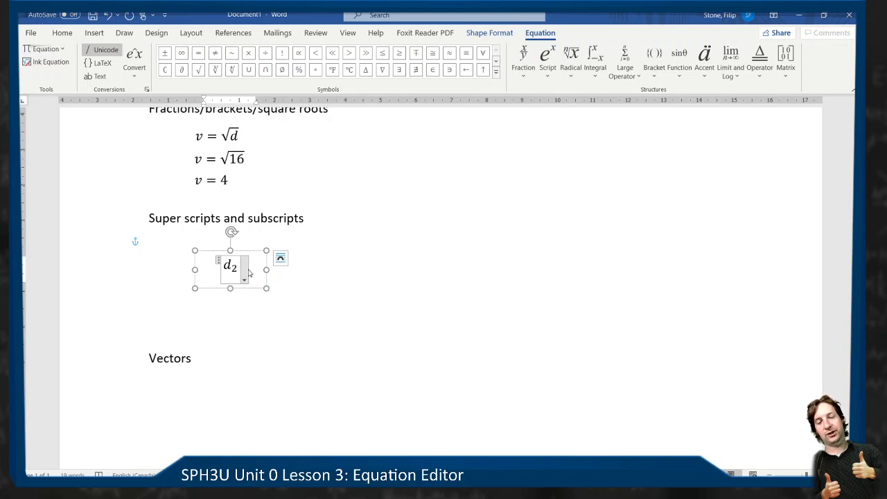
pyautogui.write('^')
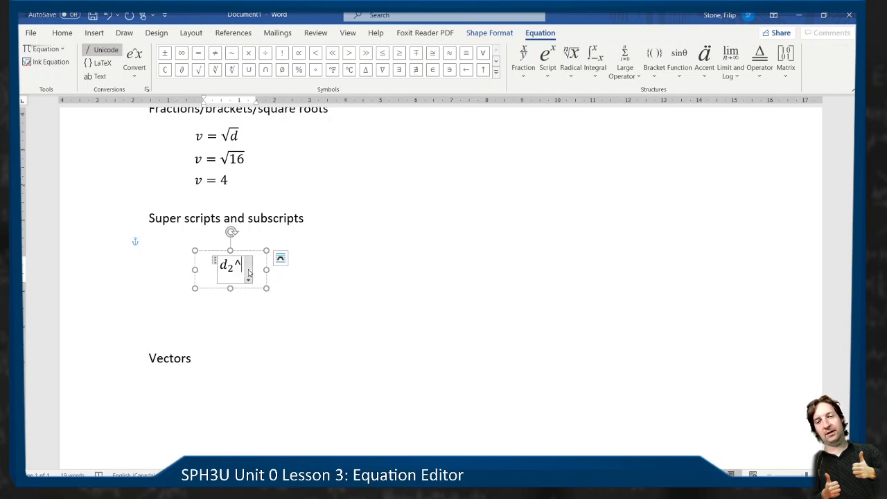
pyautogui.write('2n')
pyautogui.press('BackSpace')
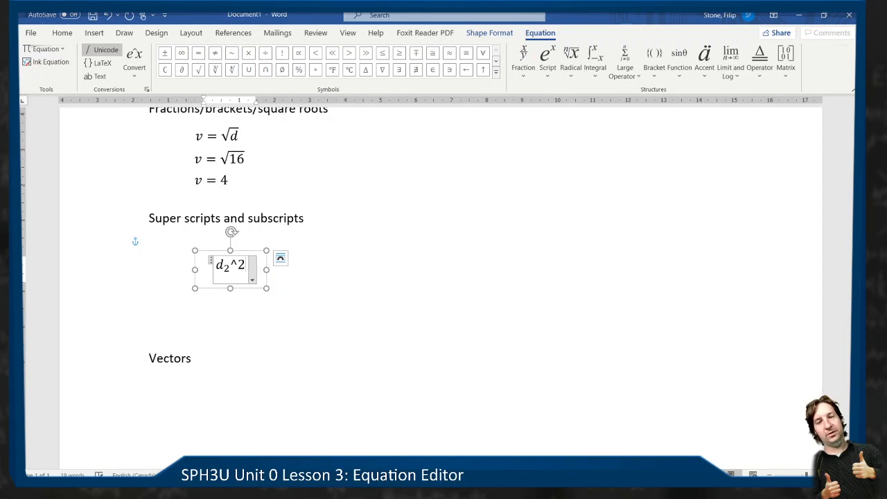
pyautogui.press('space')
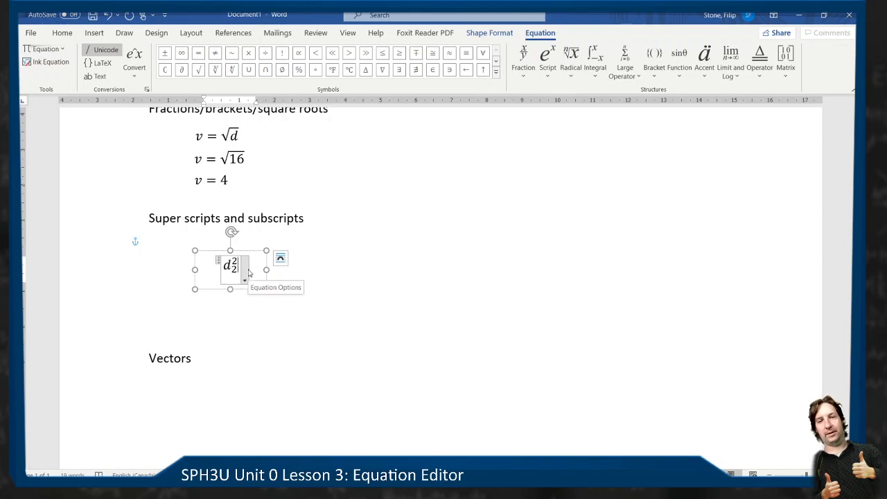
# - Try deleting the whole d₂² equation from its text box, undoing the deletion each time
pyautogui.hotkey('ctrl', 'a')
pyautogui.press('BackSpace')
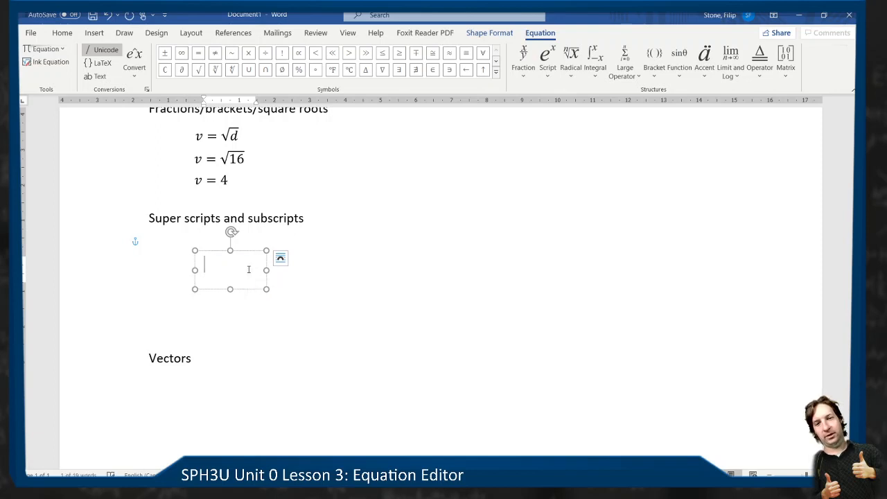
pyautogui.hotkey('ctrl', 'z')
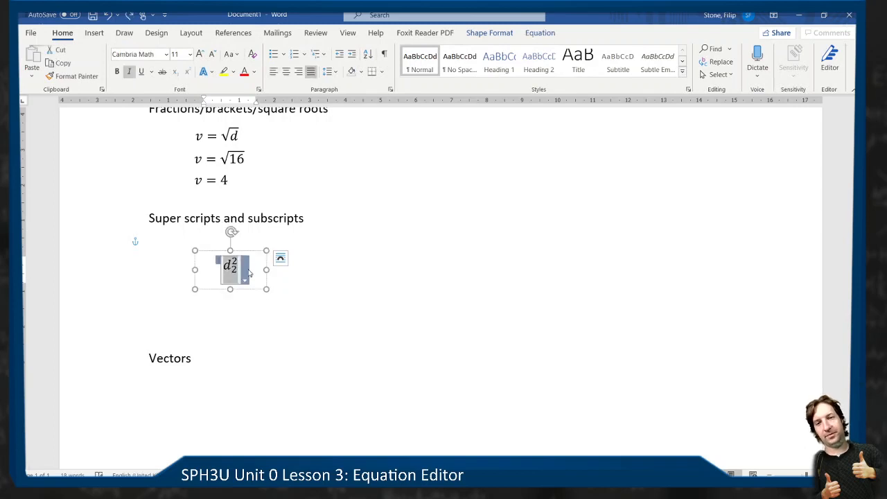
pyautogui.click(248, 269)
pyautogui.hotkey('ctrl', 'a')
pyautogui.press('BackSpace')
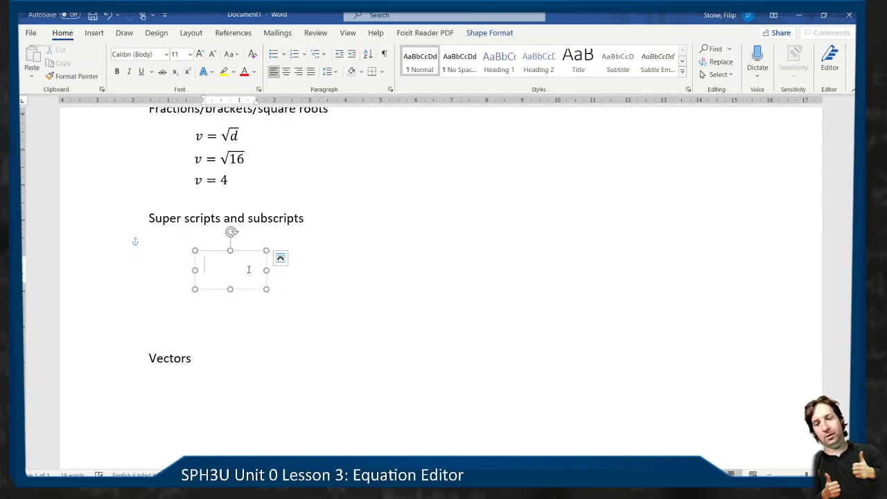
pyautogui.hotkey('ctrl', 'z')
pyautogui.click(249, 270)
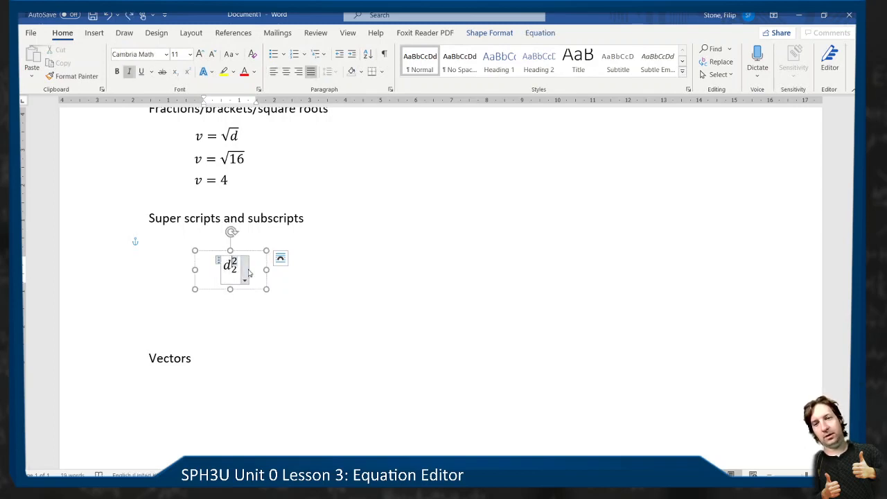
# - Replace the d₂² expression with v₂² = v₁ and widen its text box to make room for a longer equation
pyautogui.hotkey('ctrl', 'a')
pyautogui.write('v_2^2')
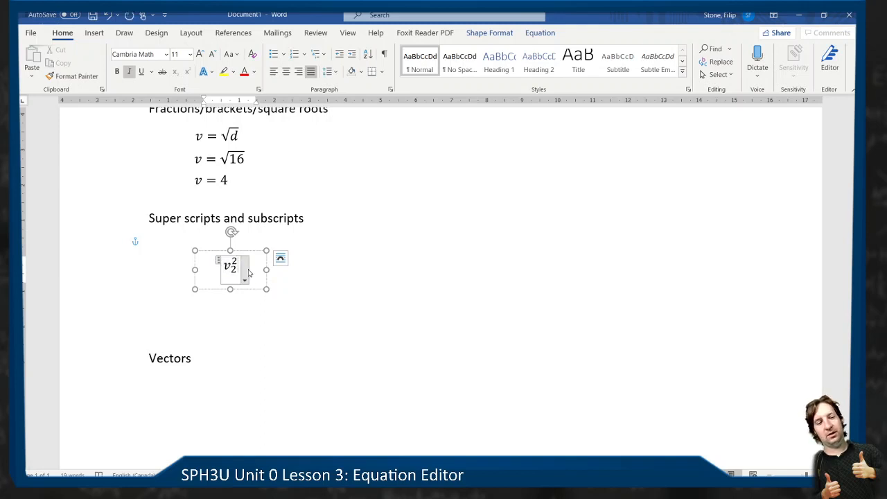
pyautogui.write('=v_1')
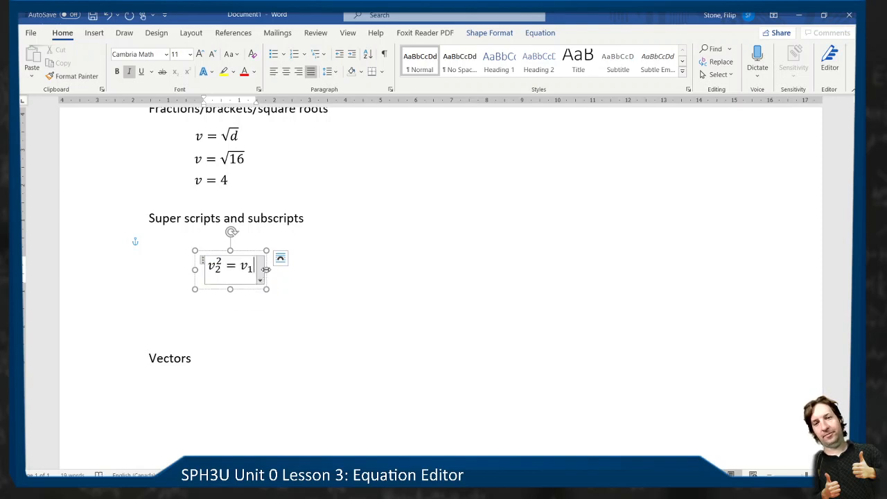
pyautogui.moveTo(266, 269); pyautogui.dragTo(340, 270)
pyautogui.click(320, 265)
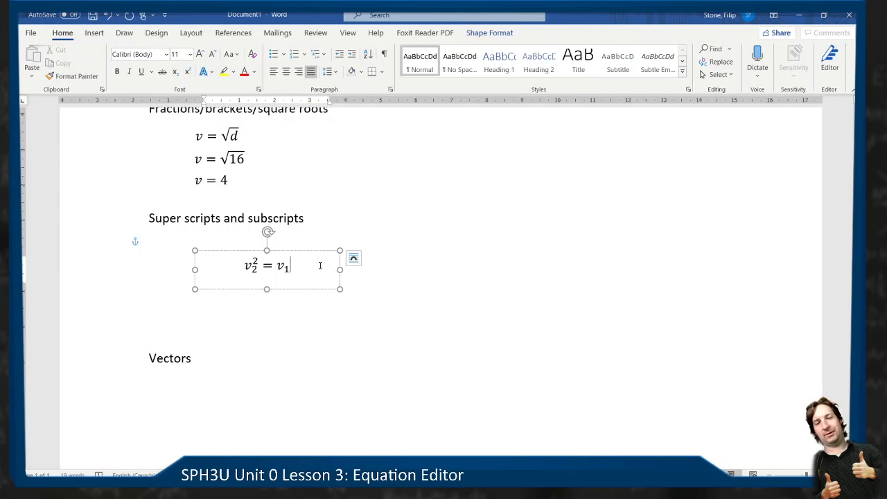
pyautogui.click(327, 253)
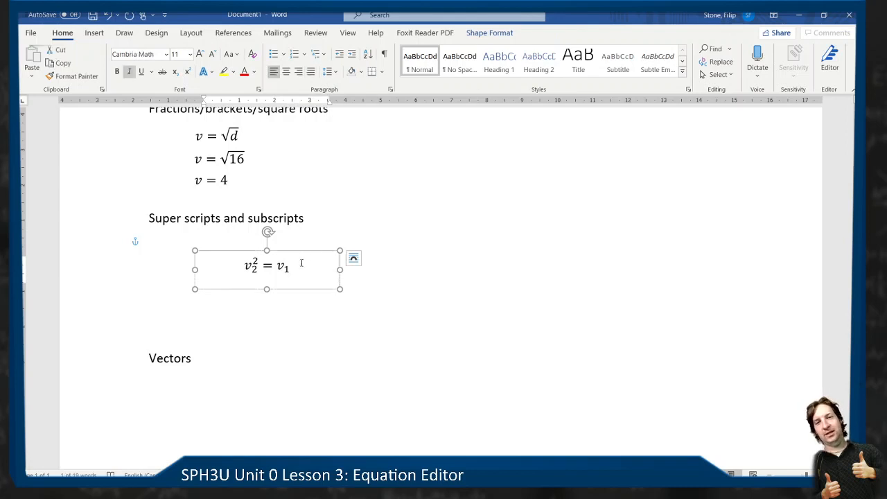
# - Add a superscript 2 to v₁ inside the equation, removing the ^2 entered outside it
pyautogui.click(302, 263)
pyautogui.write('^2')
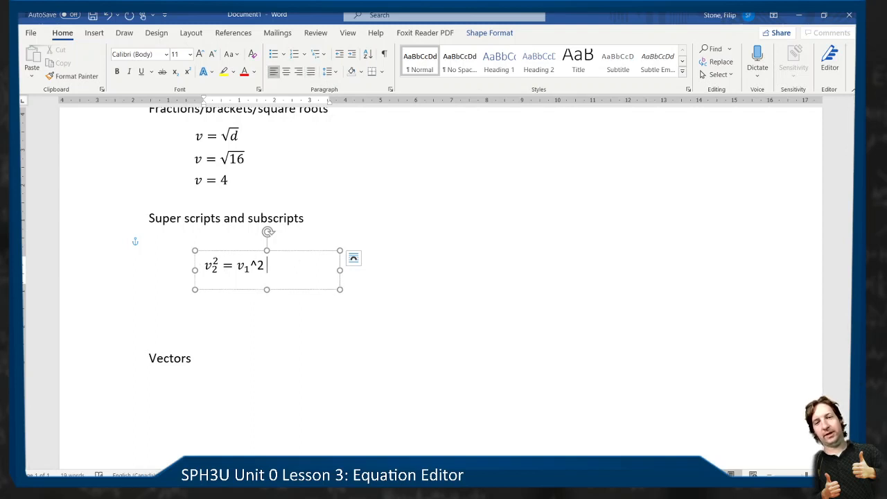
pyautogui.press('BackSpace')
pyautogui.press('BackSpace')
pyautogui.press('BackSpace')
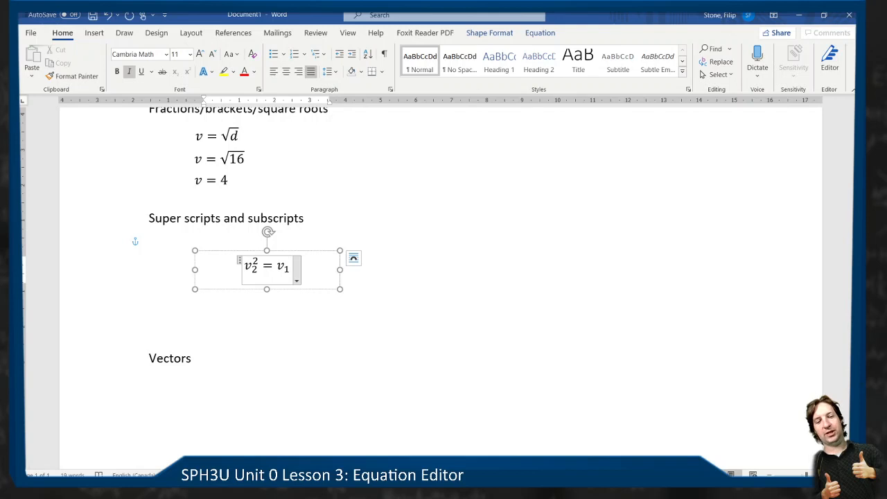
pyautogui.write('^2')
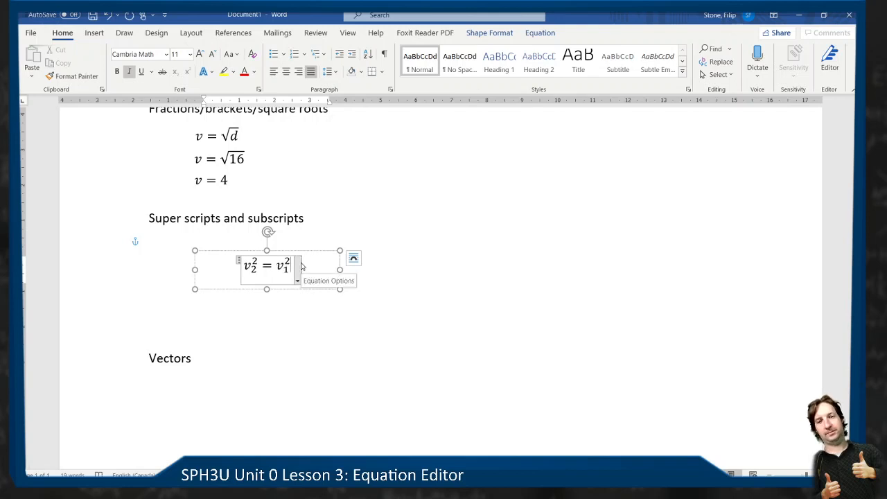
# - Duplicate the v₂² = v₁² text box and place the copy below the Vectors heading
pyautogui.click(383, 273)
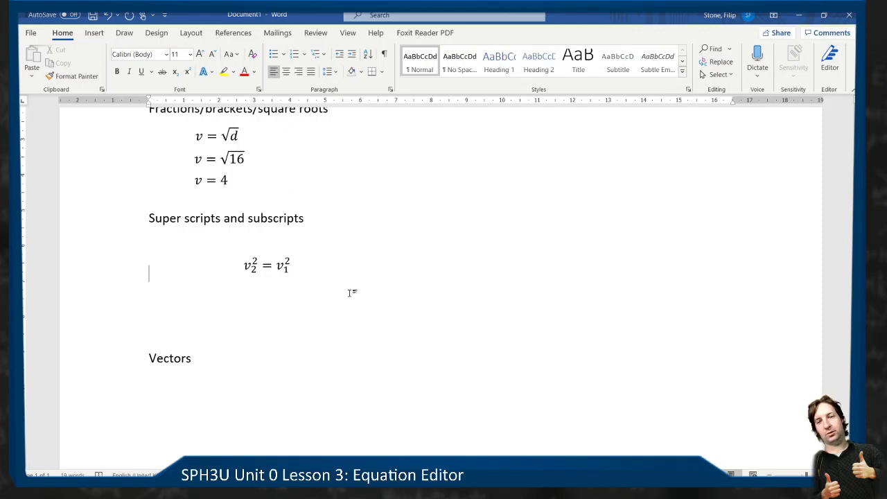
pyautogui.scroll(-3, 350, 292)
pyautogui.scroll(2, 307, 188)
pyautogui.click(280, 212)
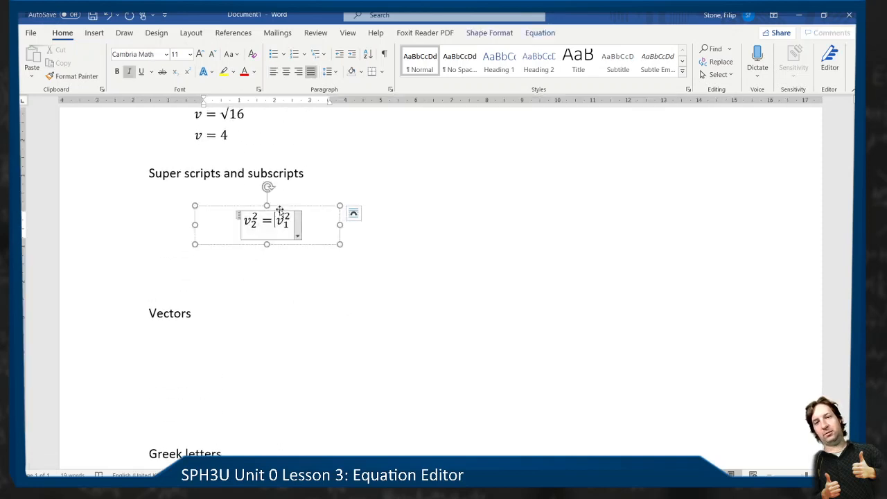
pyautogui.click(280, 210)
pyautogui.hotkey('ctrl', 'c')
pyautogui.hotkey('ctrl', 'v')
pyautogui.moveTo(331, 219); pyautogui.dragTo(288, 342)
pyautogui.scroll(-2, 376, 326)
# - Put a vector arrow over the v of v₂² in the copied equation, using the code \vec
pyautogui.click(228, 272)
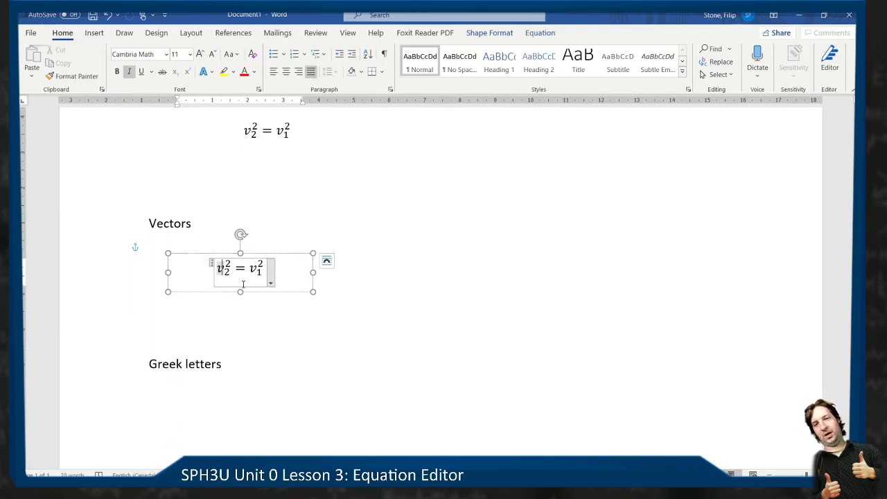
pyautogui.hotkey('shift', 'Right')
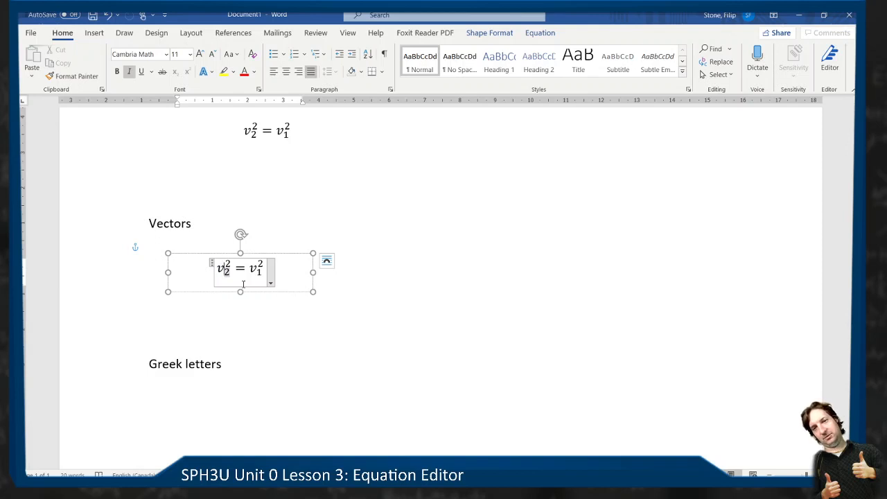
pyautogui.press('Right')
pyautogui.press('Right')
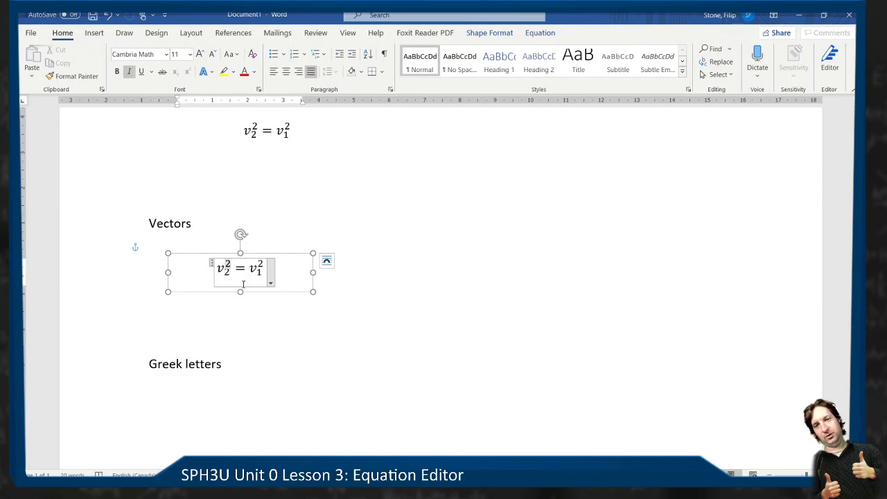
pyautogui.press('Left')
pyautogui.press('Left')
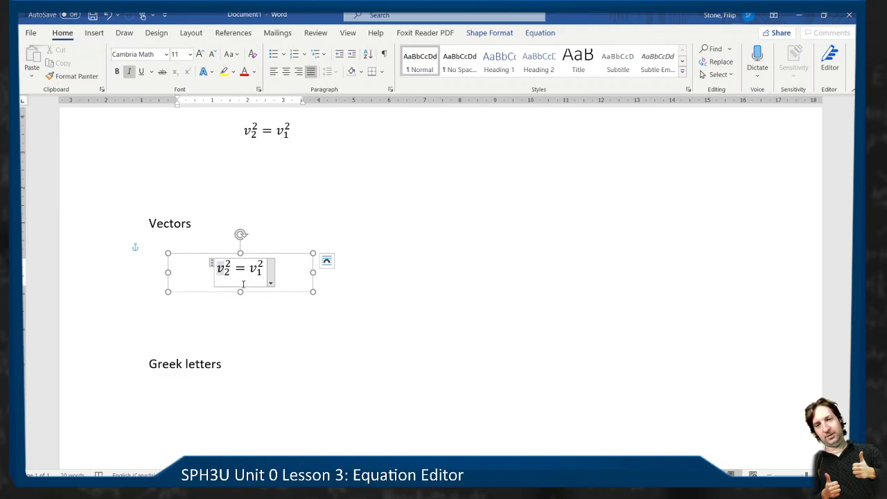
pyautogui.press('Right')
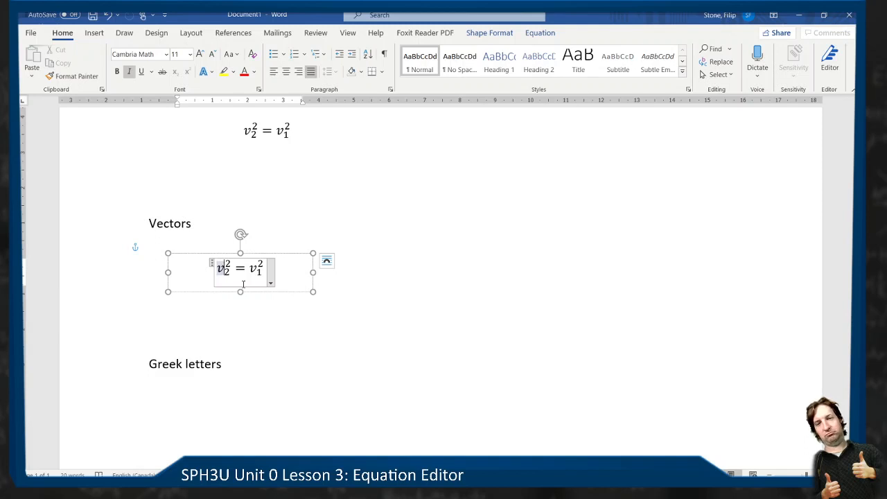
pyautogui.press('Right')
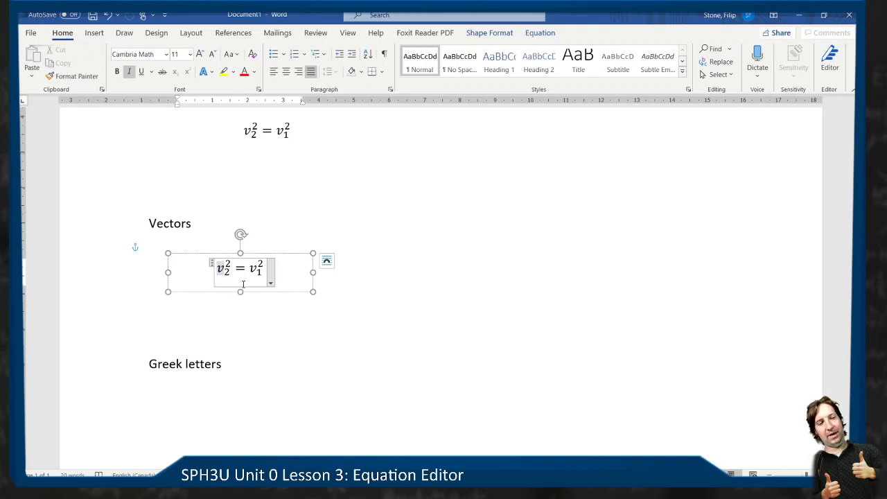
pyautogui.write('\\vec')
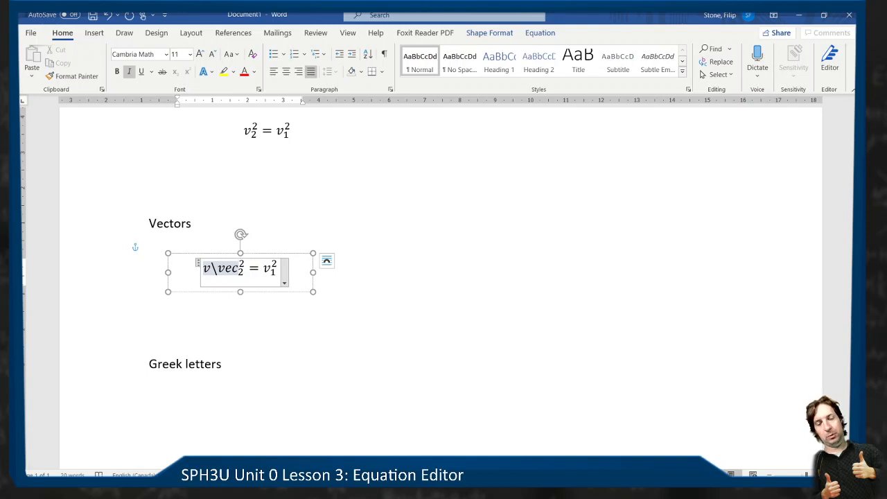
pyautogui.press('space')
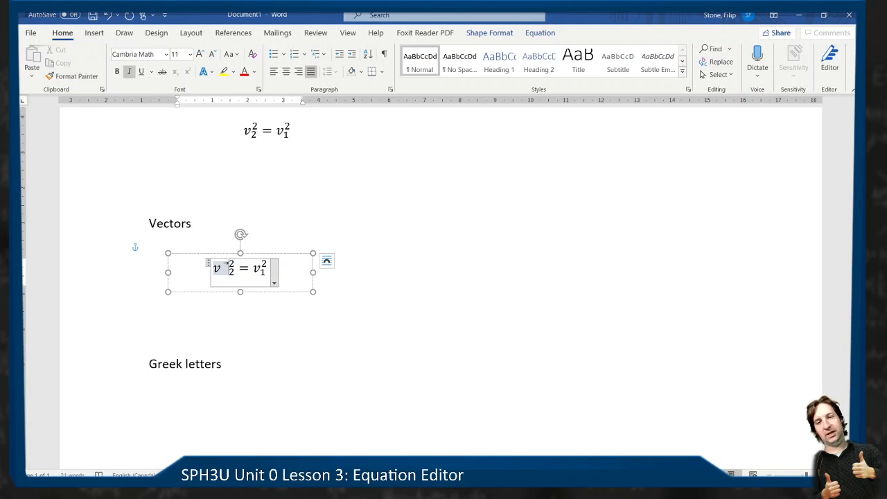
pyautogui.press('space')
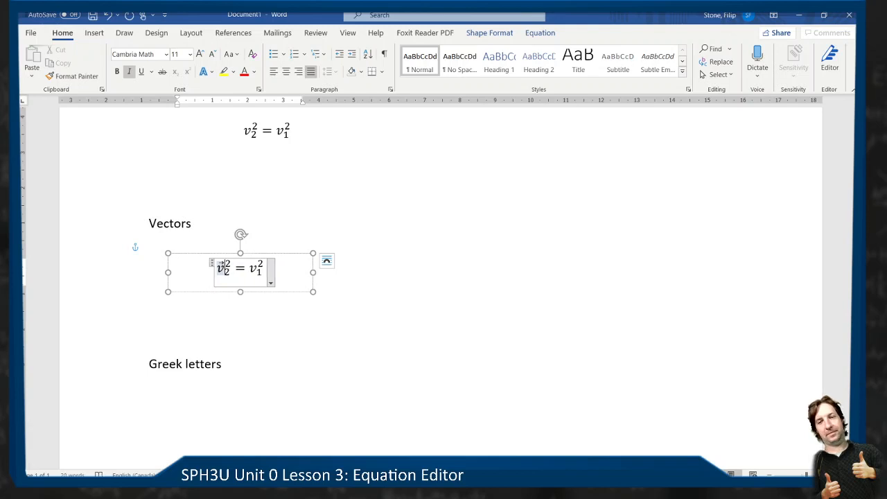
# - Delete the base of v₂² in the Vectors equation and re-enter it as v with the code \vec
pyautogui.press('BackSpace')
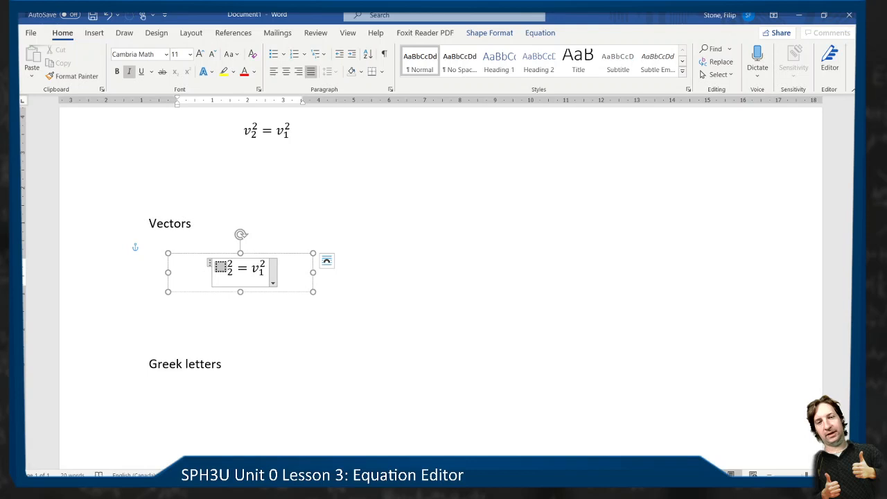
pyautogui.write('v')
pyautogui.write('\\vec')
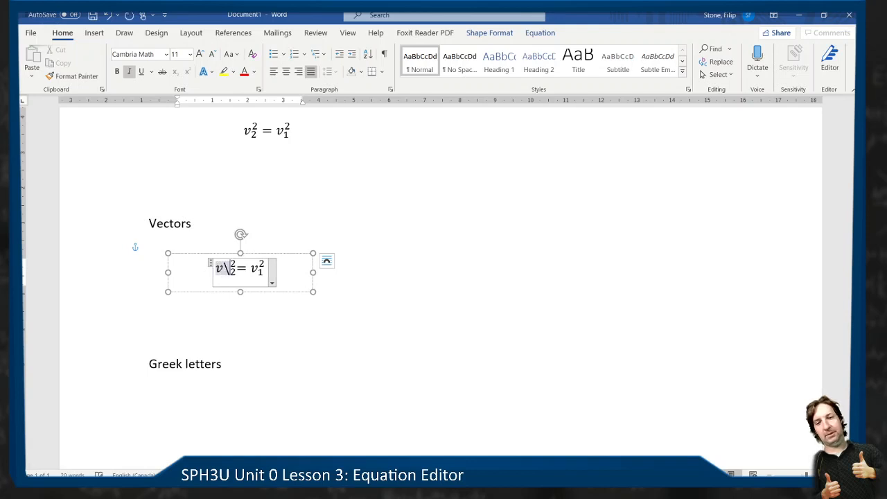
pyautogui.press('space')
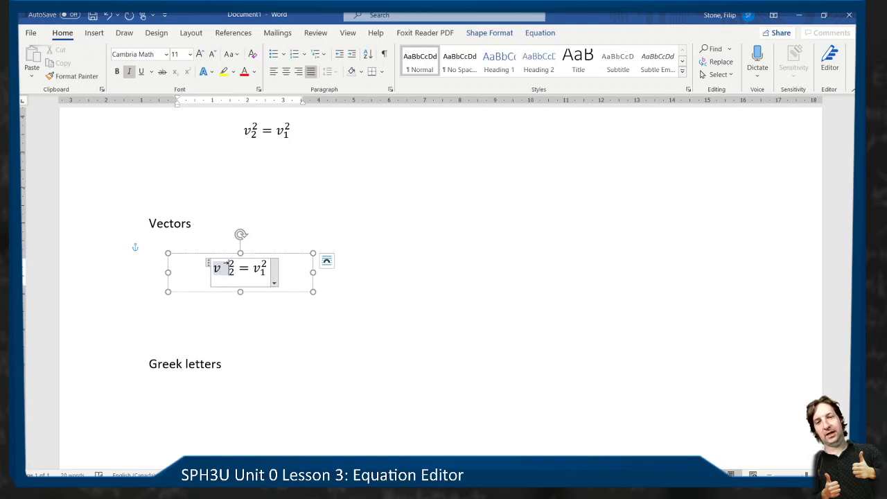
# - Put a vector arrow over the v of v₁² in the same equation, using the code \vec
pyautogui.press('Right')
pyautogui.press('Right')
pyautogui.press('Right')
pyautogui.press('Right')
pyautogui.press('Right')
pyautogui.press('Right')
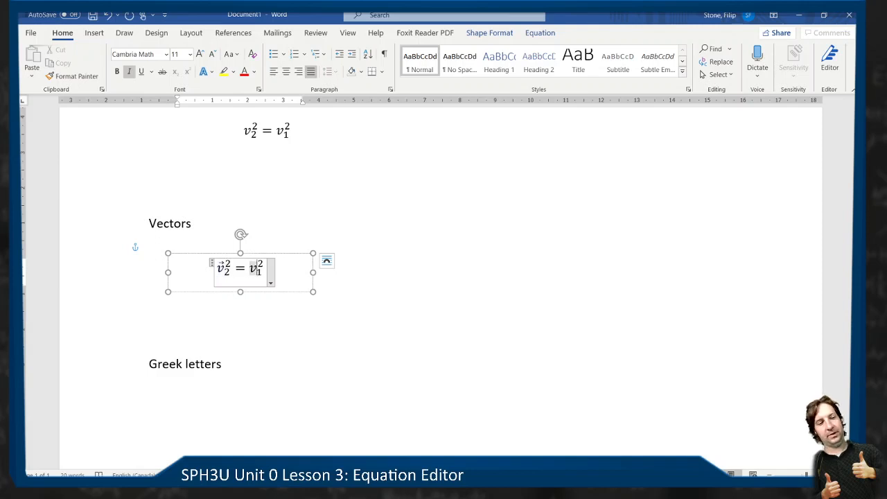
pyautogui.write('\\vec')
pyautogui.press('space')
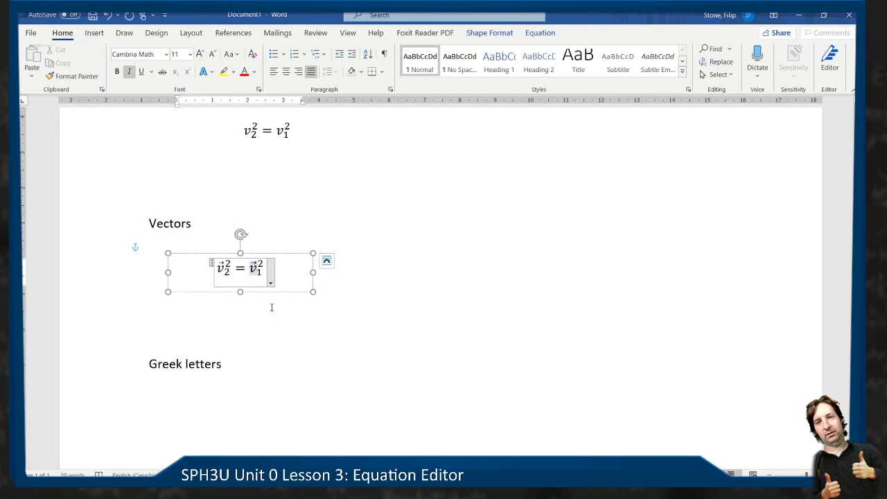
# - Add the code \vec as a note at the end of the Vectors heading
pyautogui.click(253, 221)
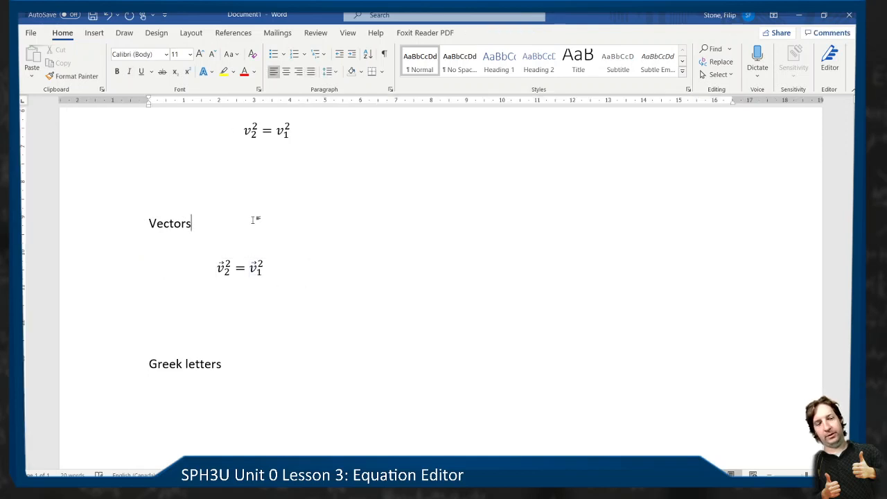
pyautogui.write('\\vec')
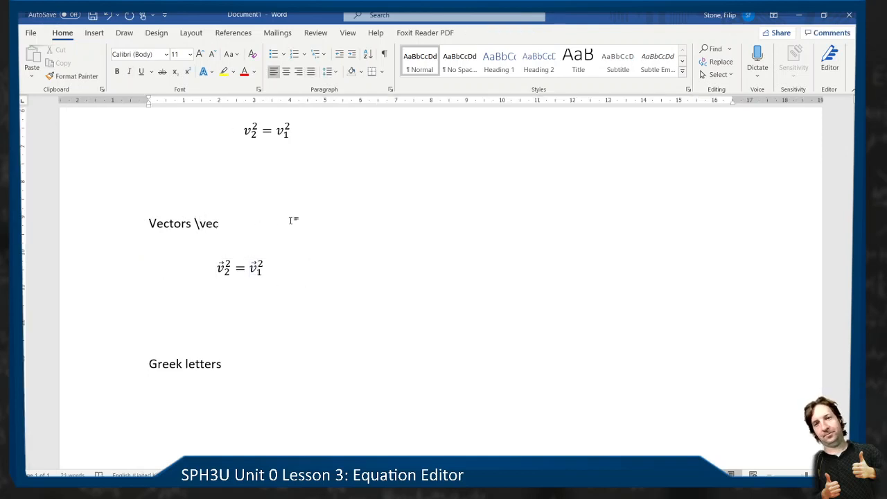
# - Duplicate the vector equation's text box and place the copy below the Greek letters heading
pyautogui.scroll(5, 292, 221)
pyautogui.scroll(-6, 292, 220)
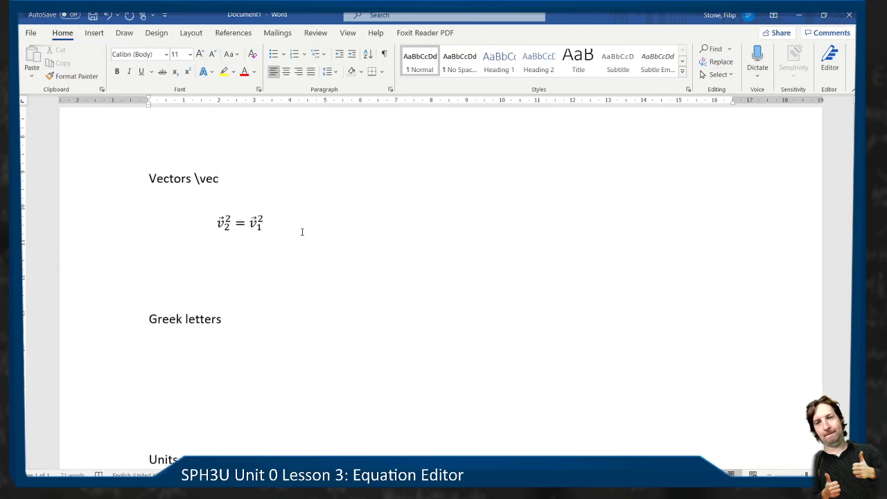
pyautogui.scroll(-4, 302, 232)
pyautogui.click(243, 224)
pyautogui.scroll(4, 253, 224)
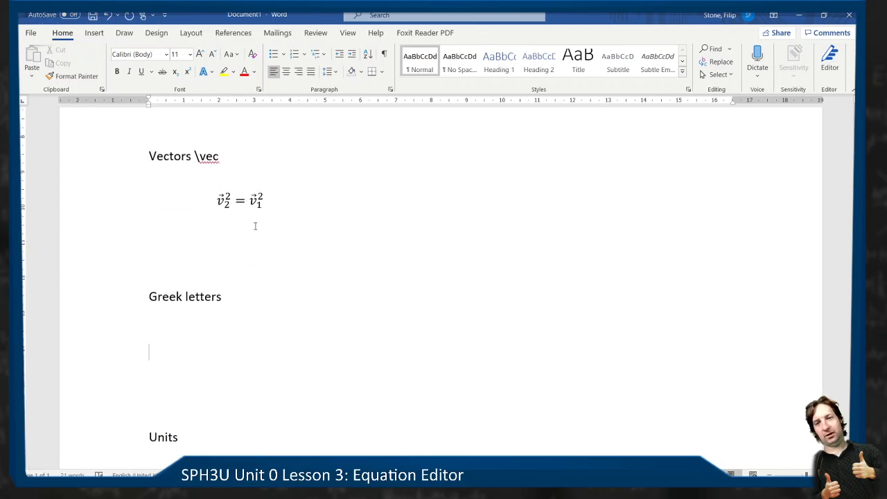
pyautogui.click(266, 216)
pyautogui.click(263, 208)
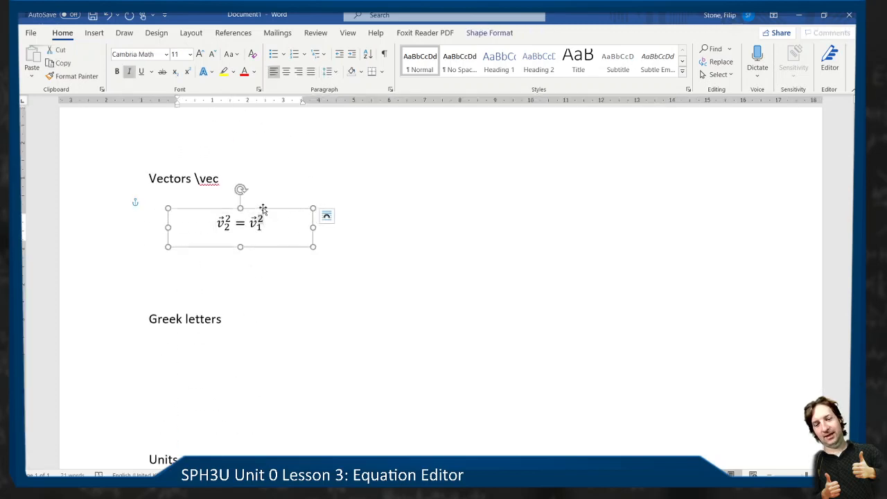
pyautogui.hotkey('ctrl', 'c')
pyautogui.hotkey('ctrl', 'v')
pyautogui.moveTo(300, 225); pyautogui.dragTo(271, 346)
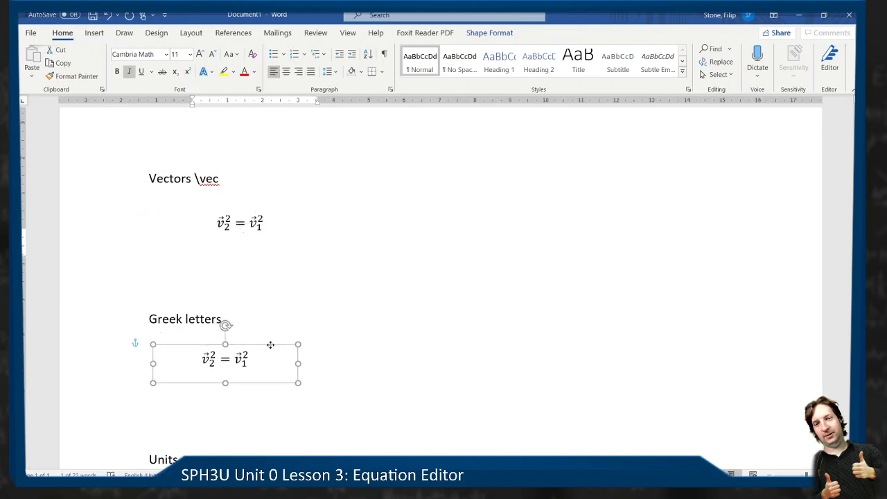
# - Reduce the copied equation under Greek letters to its v₂² term, undoing the deletion that goes too far
pyautogui.click(263, 357)
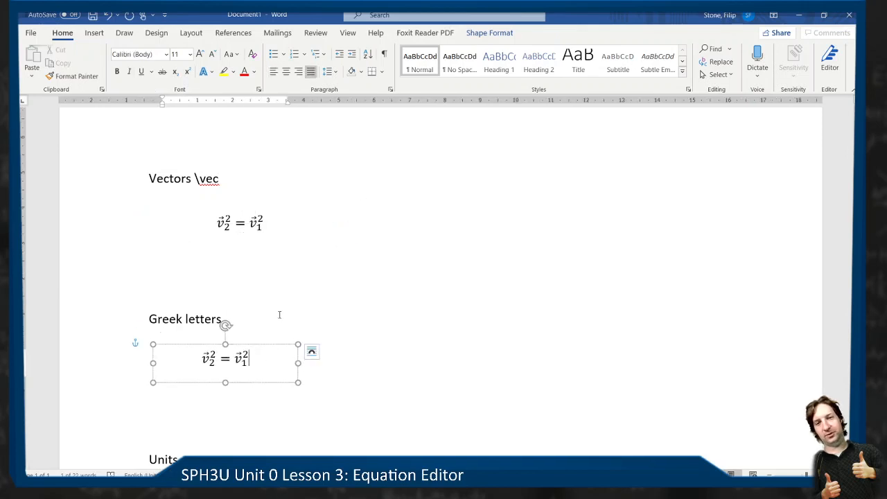
pyautogui.click(242, 362)
pyautogui.press('BackSpace')
pyautogui.press('BackSpace')
pyautogui.press('BackSpace')
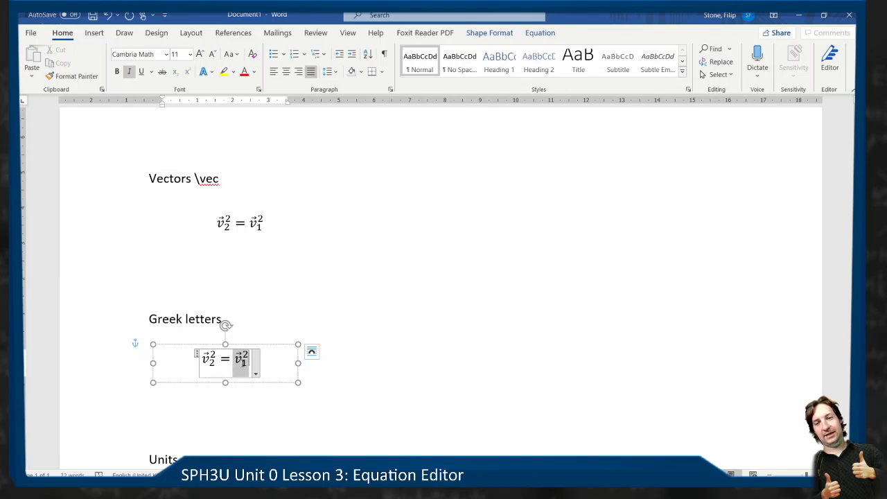
pyautogui.press('BackSpace')
pyautogui.press('BackSpace')
pyautogui.hotkey('ctrl', 'z')
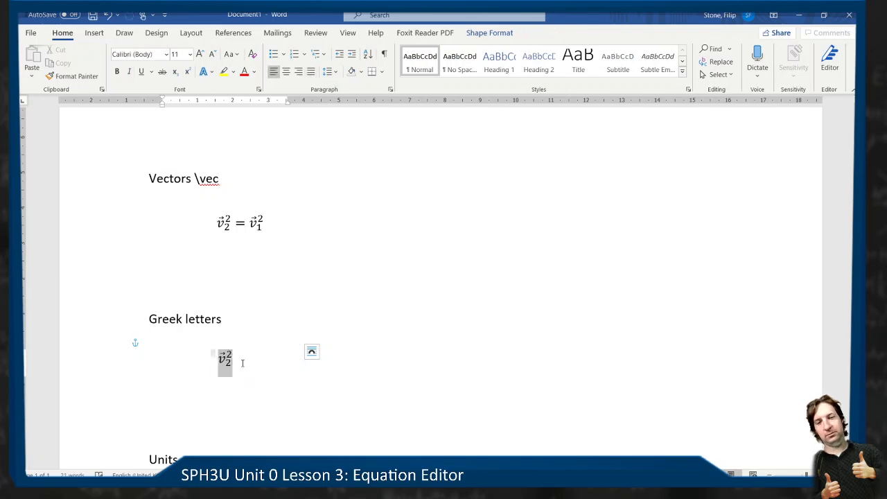
pyautogui.press('Right')
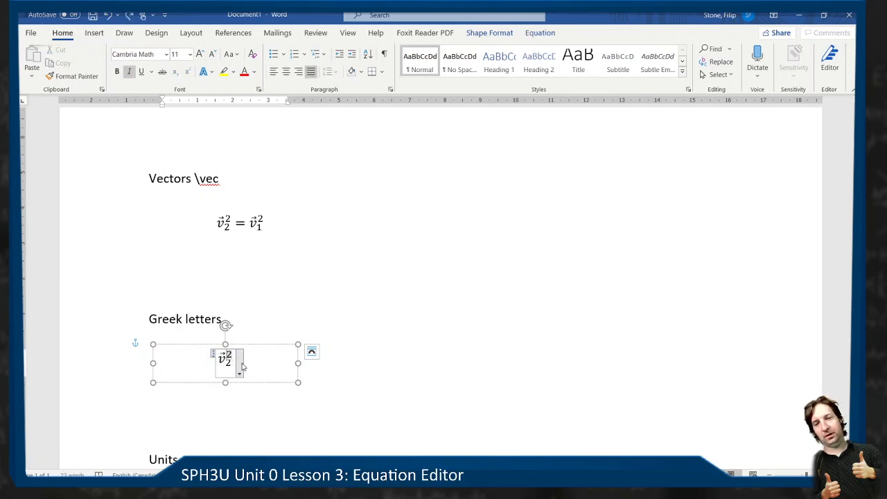
# - Extend the v₂² term with an equals sign and a lowercase lambda, using the code \lambda
pyautogui.write('=')
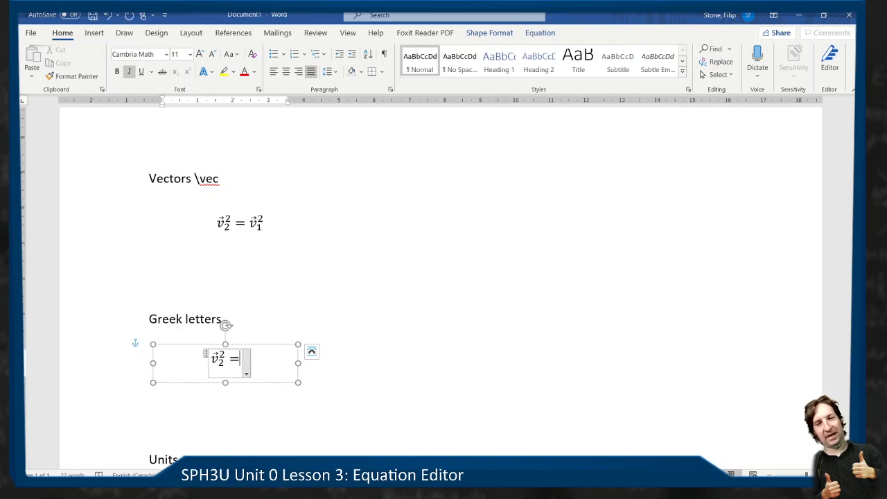
pyautogui.write('\\')
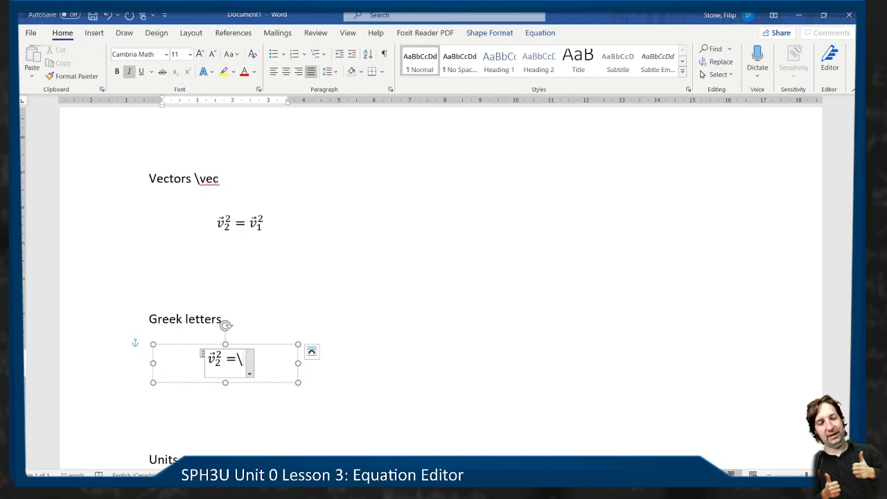
pyautogui.write('lmb')
pyautogui.press('BackSpace')
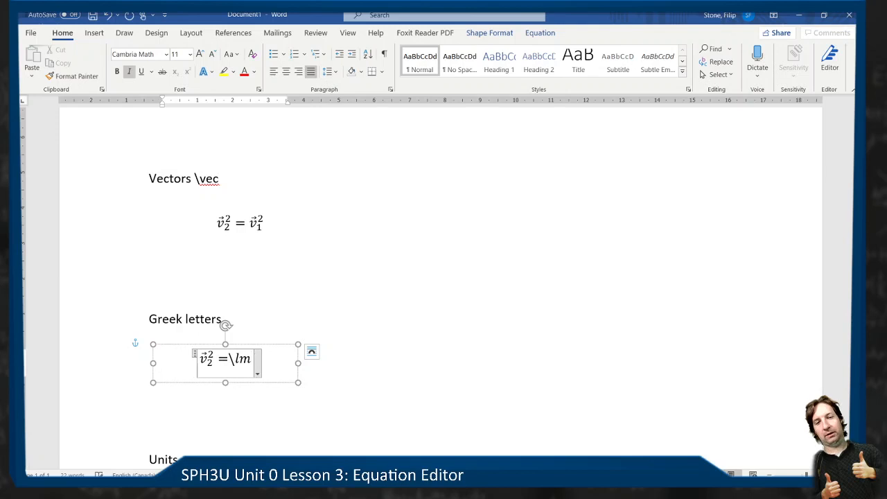
pyautogui.press('BackSpace')
pyautogui.write('ambda')
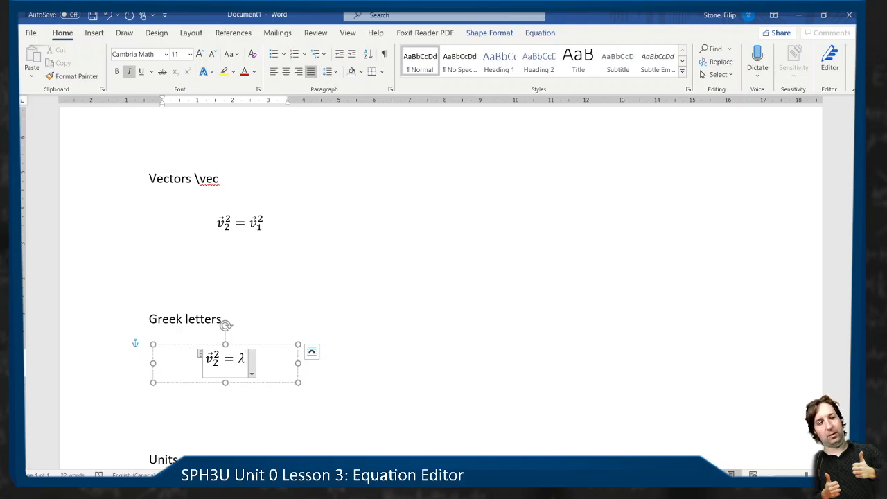
pyautogui.write(' \\Lambda')
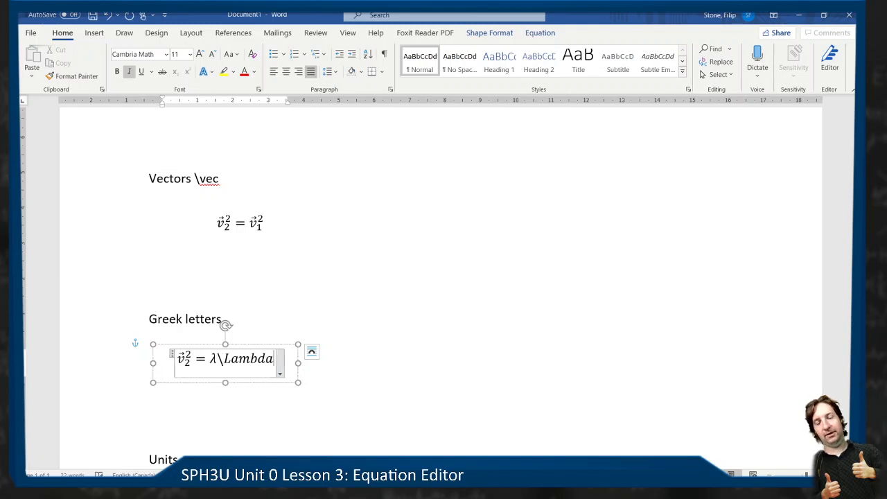
# - Append the capital letters Λ and Δ after the lowercase lambda, using the codes \Lambda and \Delta
pyautogui.press('space')
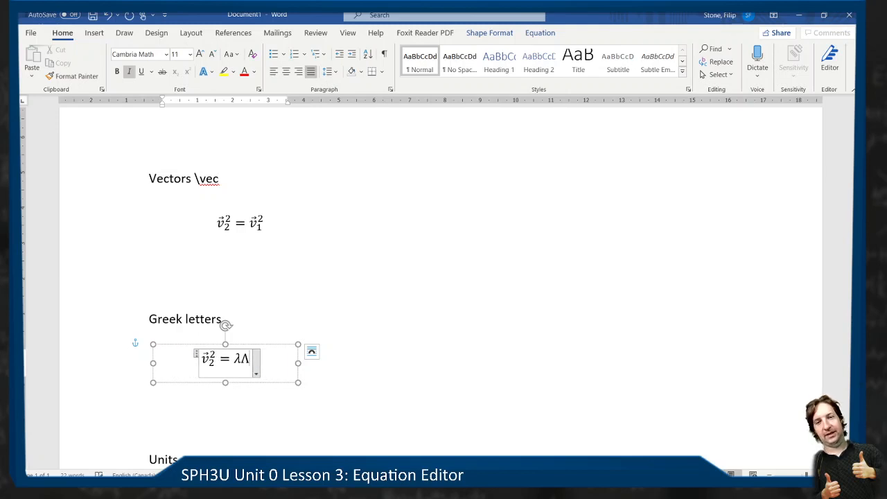
pyautogui.write('\\')
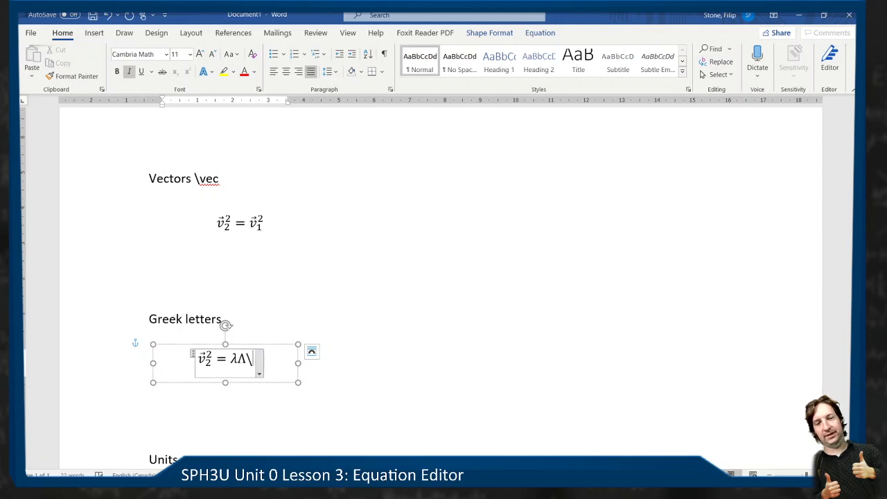
pyautogui.write('Delta')
pyautogui.press('space')
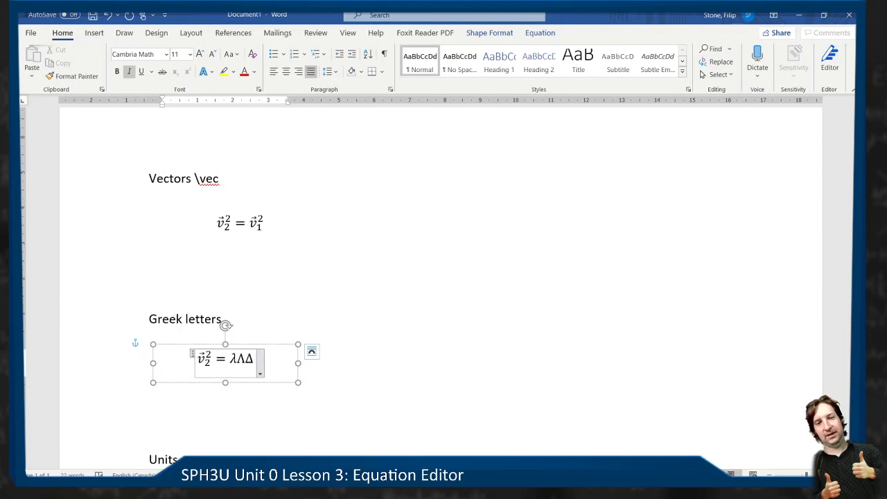
# - Append the lowercase letters α and θ after the Δ in the Greek letters equation, using the codes \alpha and \theta
pyautogui.write('\\aldpha')
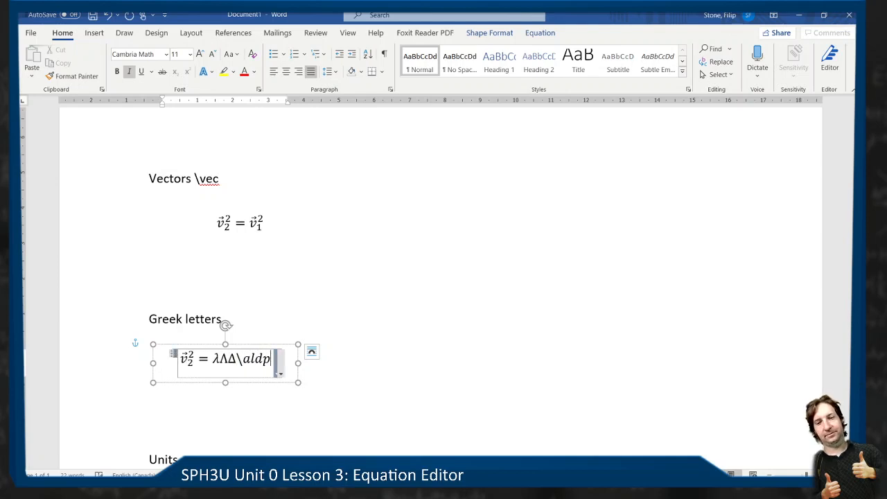
pyautogui.press('BackSpace')
pyautogui.press('BackSpace')
pyautogui.press('BackSpace')
pyautogui.press('BackSpace')
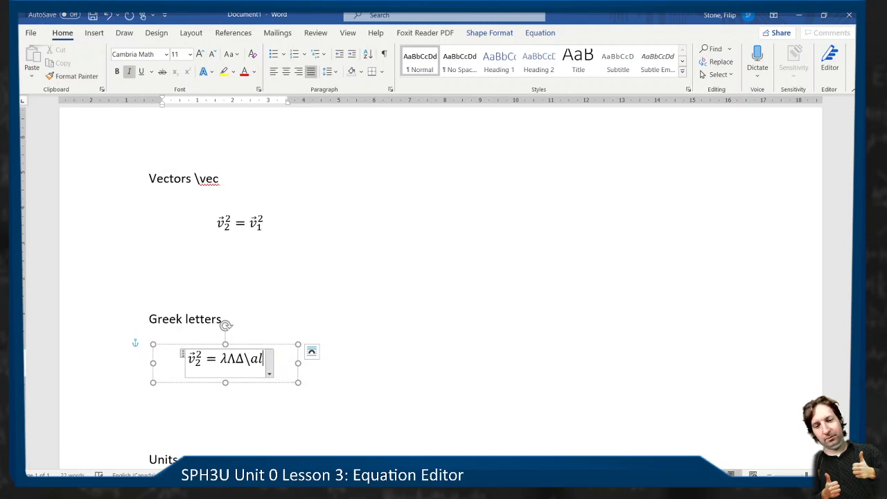
pyautogui.write('pha')
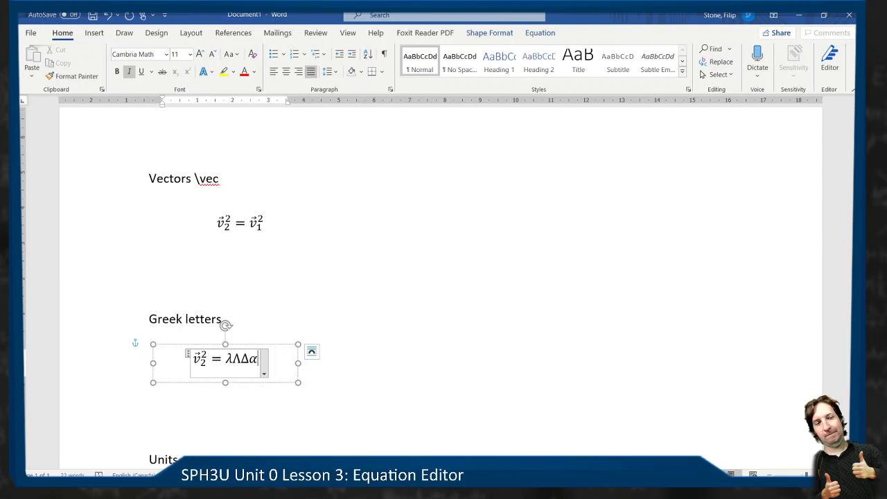
pyautogui.write('\\theat')
pyautogui.press('BackSpace')
pyautogui.press('BackSpace')
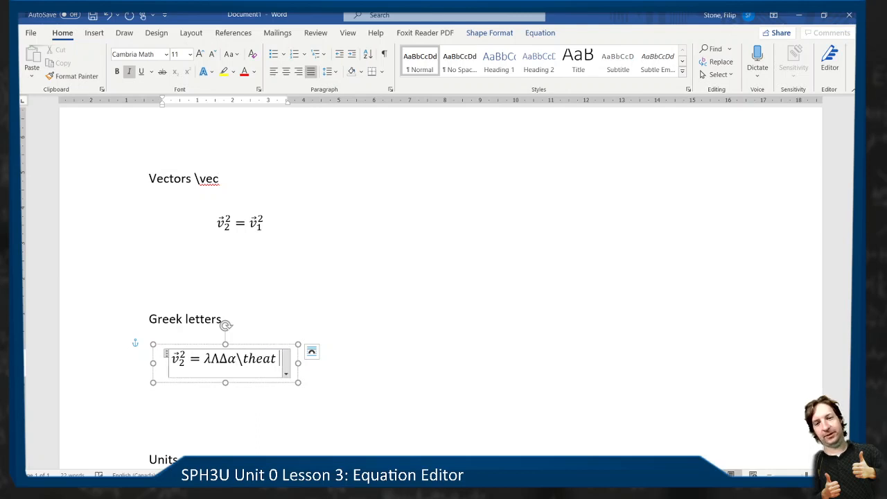
pyautogui.write('ta')
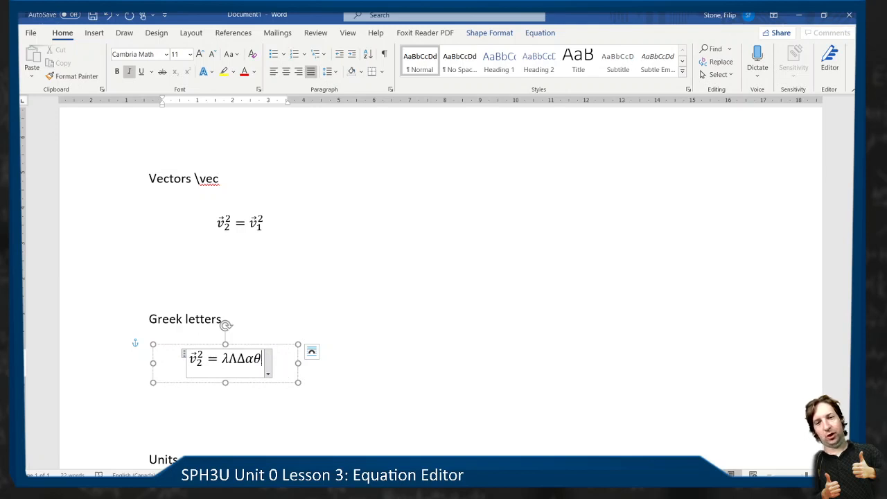
# - Append the lowercase letters μ and ν after the θ, using the codes \mu and \nu
pyautogui.write('\\')
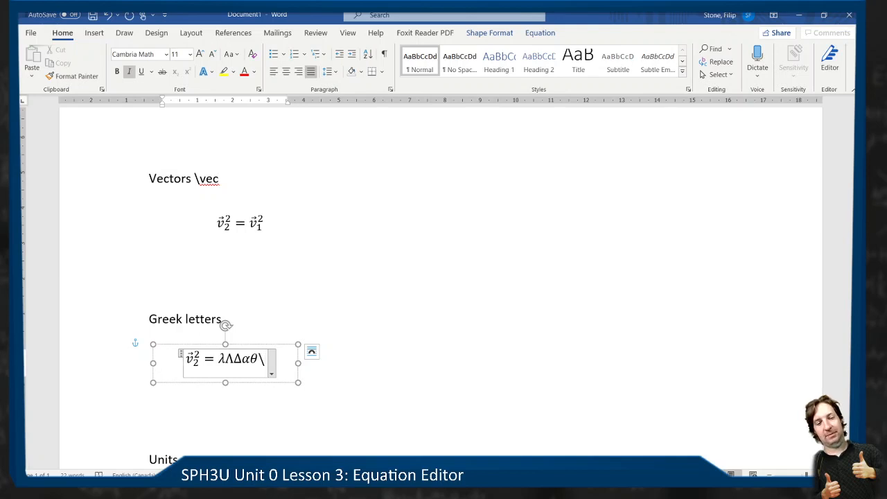
pyautogui.write('mu \\n')
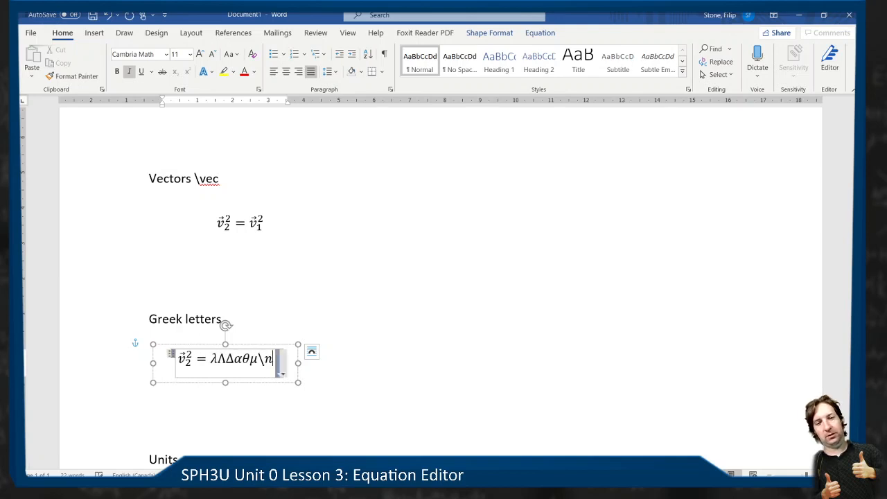
pyautogui.write('u \\')
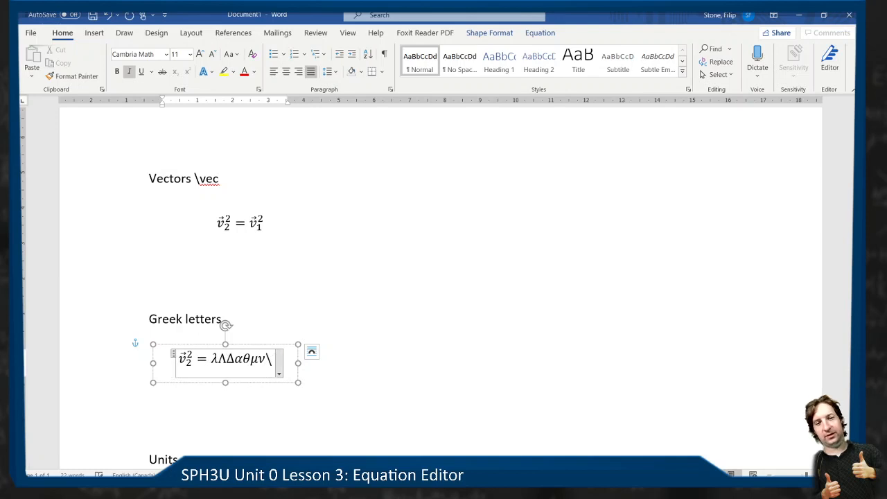
pyautogui.write('omicro')
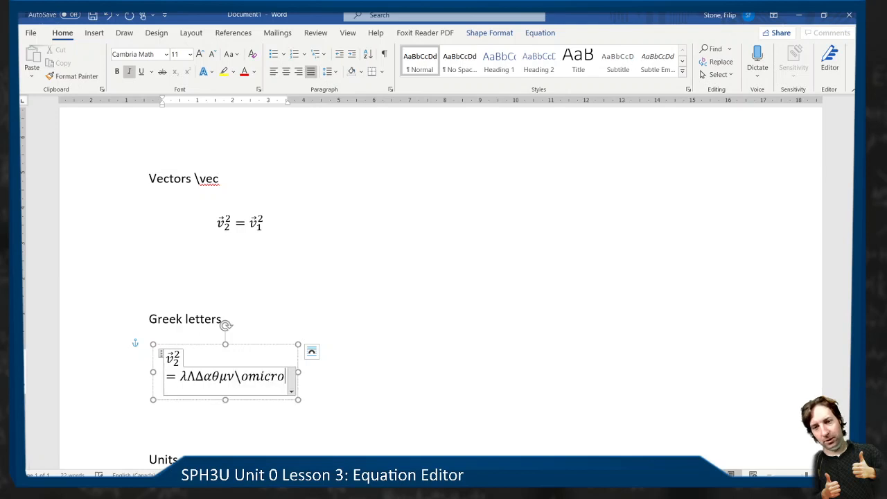
pyautogui.press('BackSpace')
pyautogui.press('BackSpace')
pyautogui.press('BackSpace')
pyautogui.press('BackSpace')
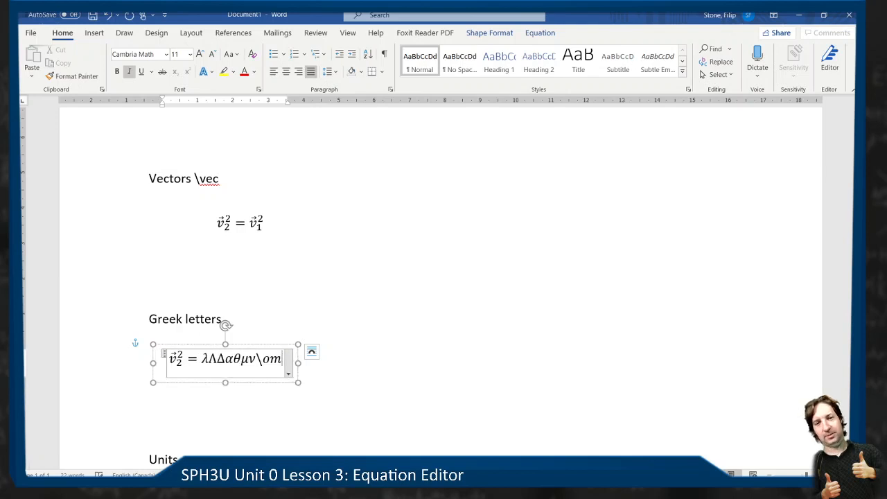
pyautogui.press('BackSpace')
pyautogui.press('BackSpace')
pyautogui.press('BackSpace')
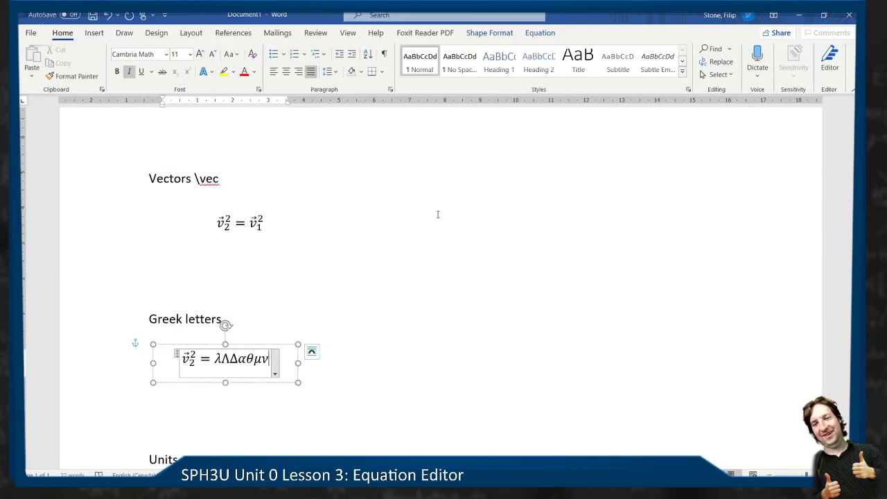
# - Duplicate the v₂² = v₁² text box from the Vectors section and place the copy below the Units heading
pyautogui.click(389, 364)
pyautogui.scroll(-3, 314, 345)
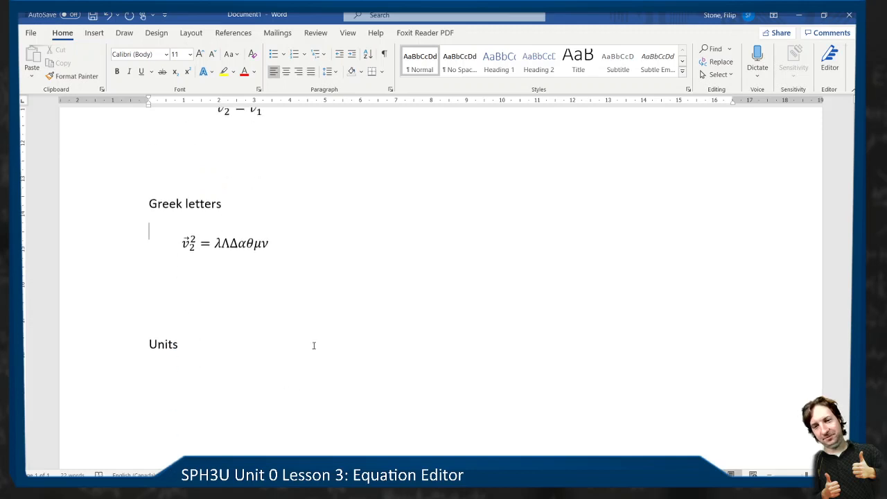
pyautogui.scroll(-1, 313, 345)
pyautogui.scroll(2, 210, 368)
pyautogui.scroll(-2, 209, 367)
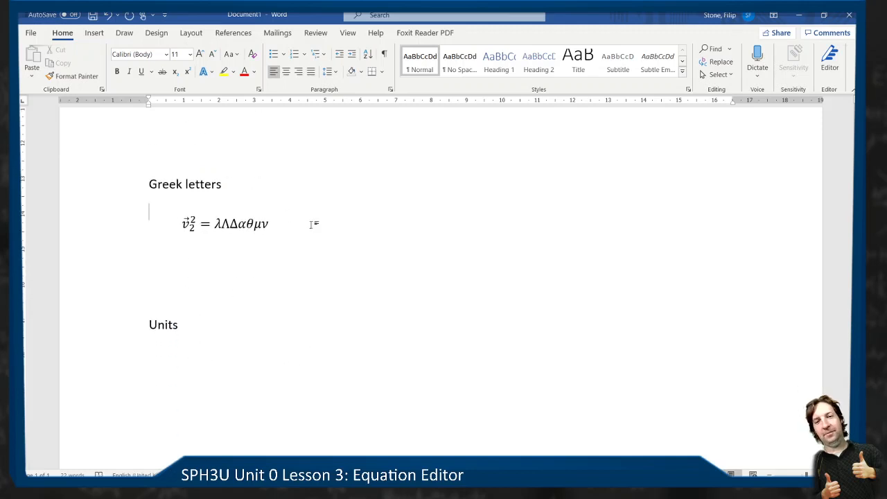
pyautogui.scroll(4, 314, 229)
pyautogui.scroll(-2, 315, 229)
pyautogui.click(248, 223)
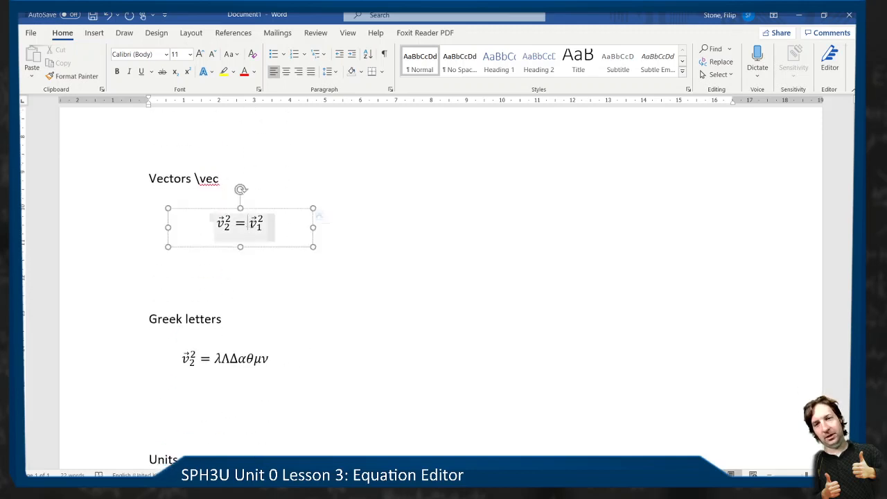
pyautogui.moveTo(248, 223); pyautogui.dragTo(297, 371)
pyautogui.scroll(-4, 305, 333)
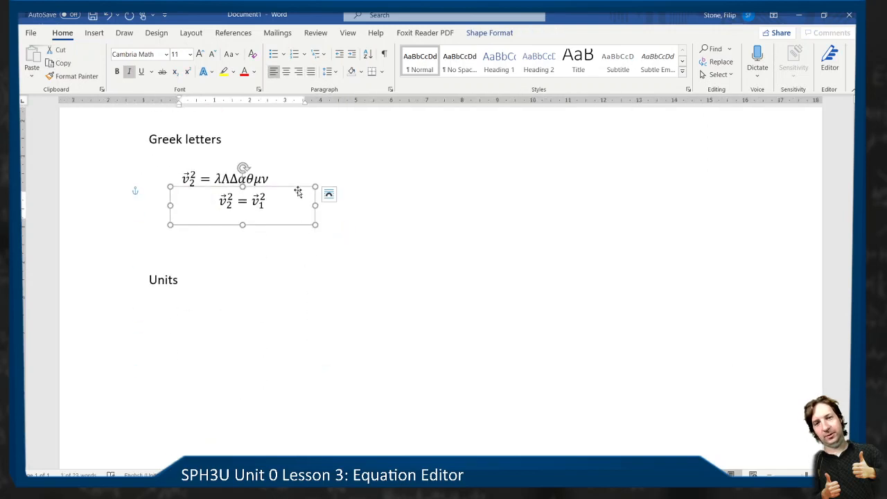
pyautogui.moveTo(298, 192); pyautogui.dragTo(293, 305)
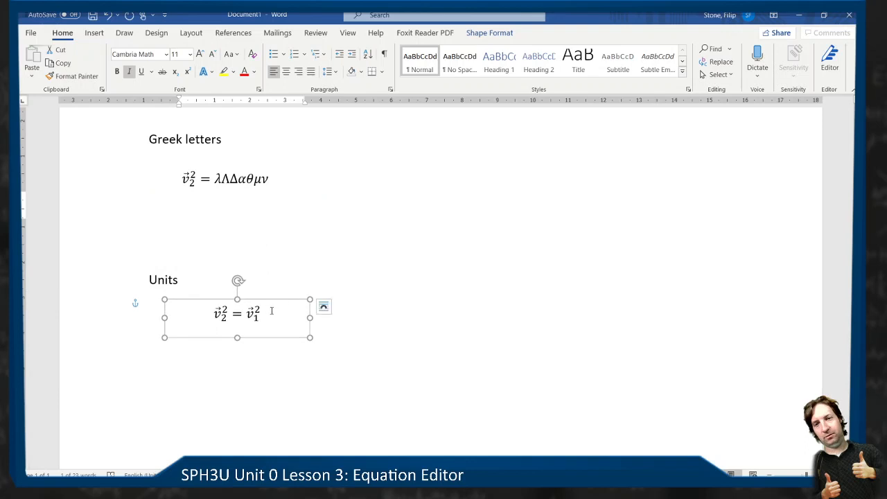
# - Extend the copied equation under Units with + 2a, adding a vector arrow over the a with the code \vec
pyautogui.click(270, 312)
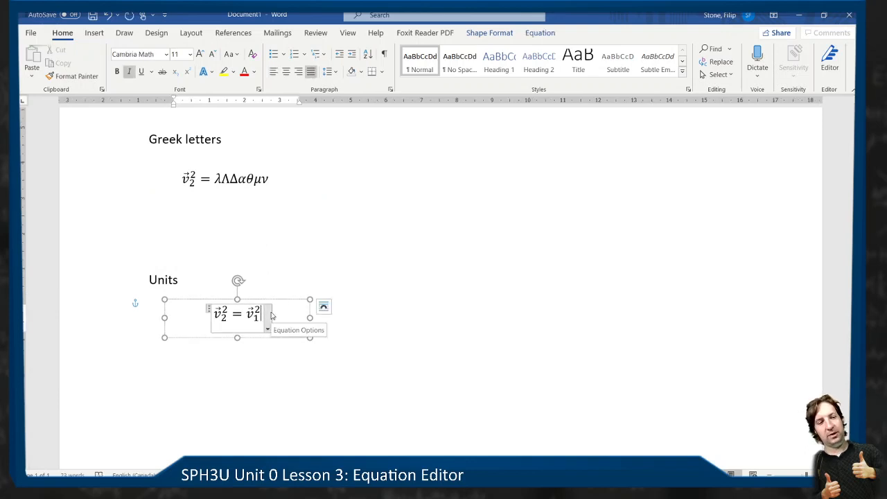
pyautogui.write('+2a')
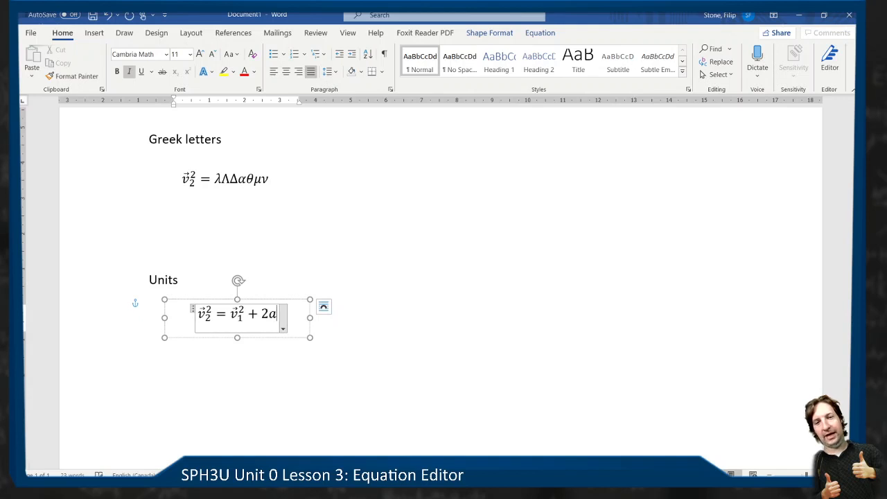
pyautogui.write('\\vec ')
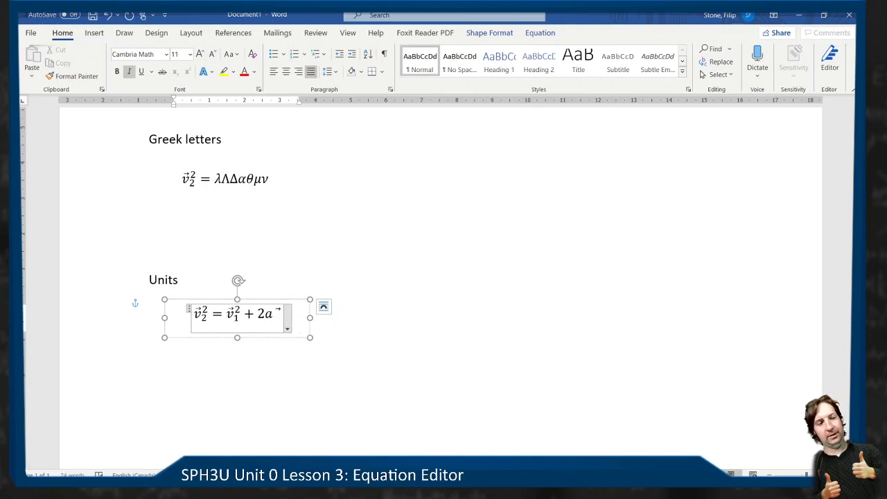
pyautogui.write('\\Dle')
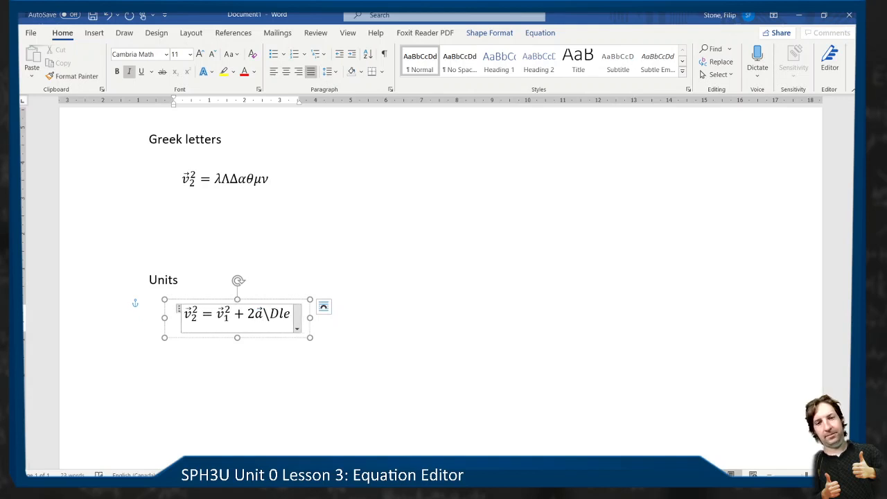
pyautogui.write('ta')
# - Append a capital delta after the vector a in the Units equation, using the code \Delta
pyautogui.press('BackSpace')
pyautogui.press('BackSpace')
pyautogui.press('BackSpace')
pyautogui.write('el')
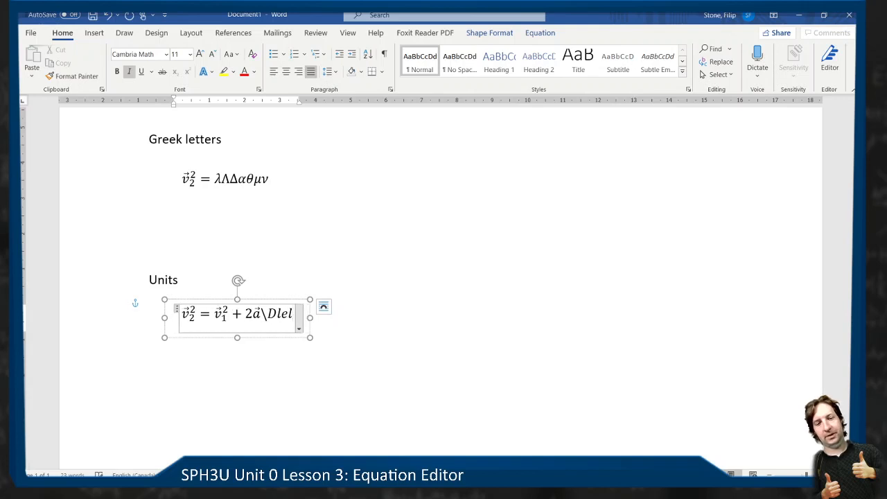
pyautogui.write('t')
pyautogui.press('BackSpace')
pyautogui.press('BackSpace')
pyautogui.press('BackSpace')
pyautogui.press('BackSpace')
pyautogui.write('el')
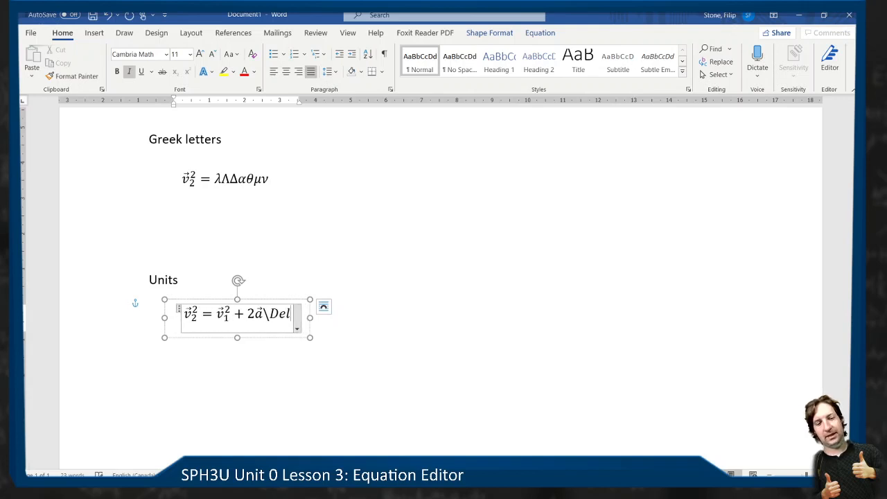
pyautogui.write('ta ')
pyautogui.write('d')
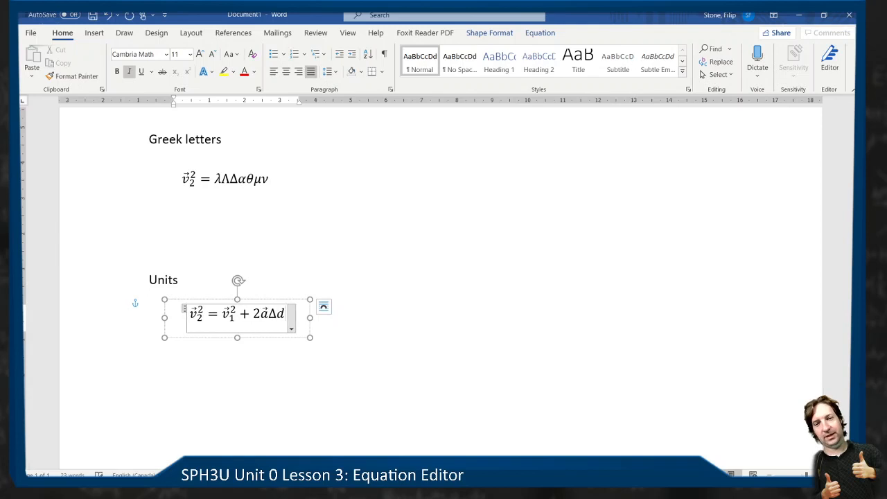
pyautogui.write('\\vec')
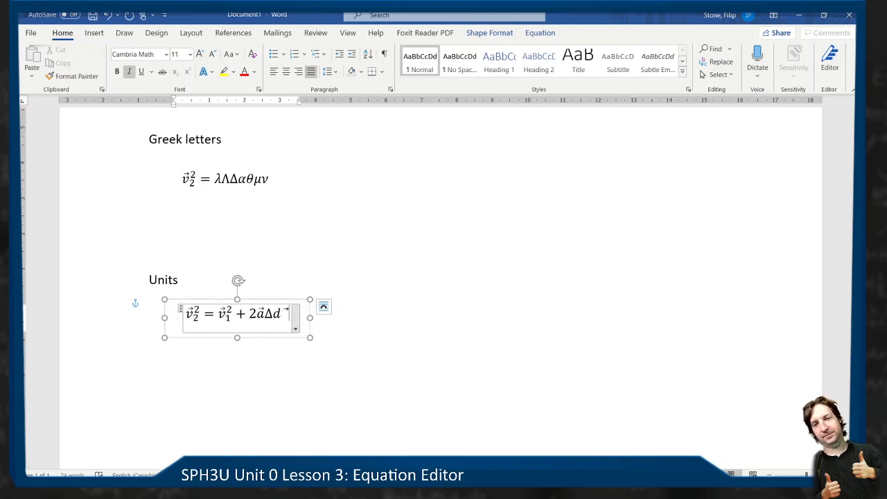
# - Complete the Units equation with a d after the Δ and put a vector arrow over it with the code \vec
pyautogui.press('space')
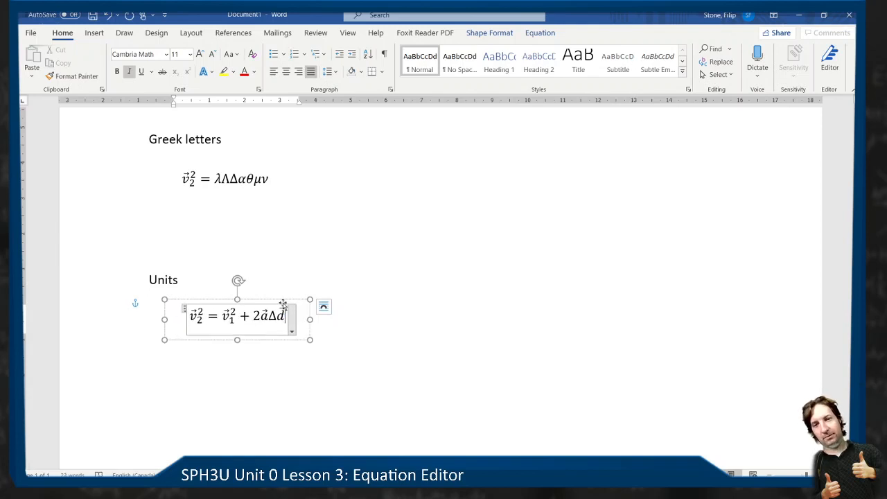
# - Duplicate the completed Units equation directly below itself and delete the v₁² term from the copy
pyautogui.moveTo(293, 299); pyautogui.dragTo(334, 323)
pyautogui.click(321, 291)
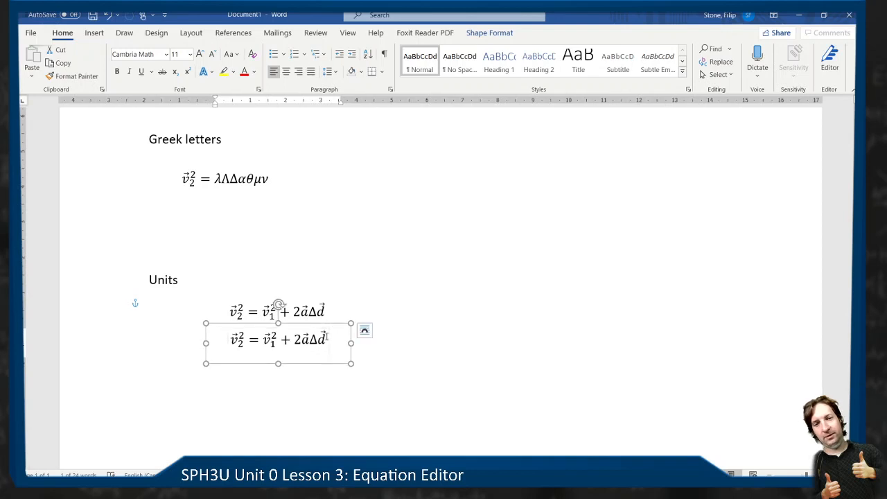
pyautogui.click(274, 341)
pyautogui.hotkey('shift', 'Left')
pyautogui.hotkey('shift', 'Left')
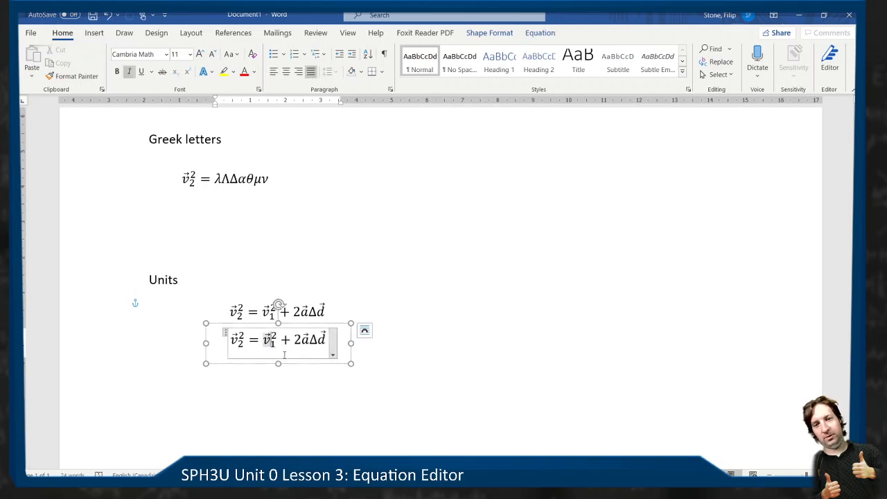
pyautogui.press('Right')
pyautogui.press('Right')
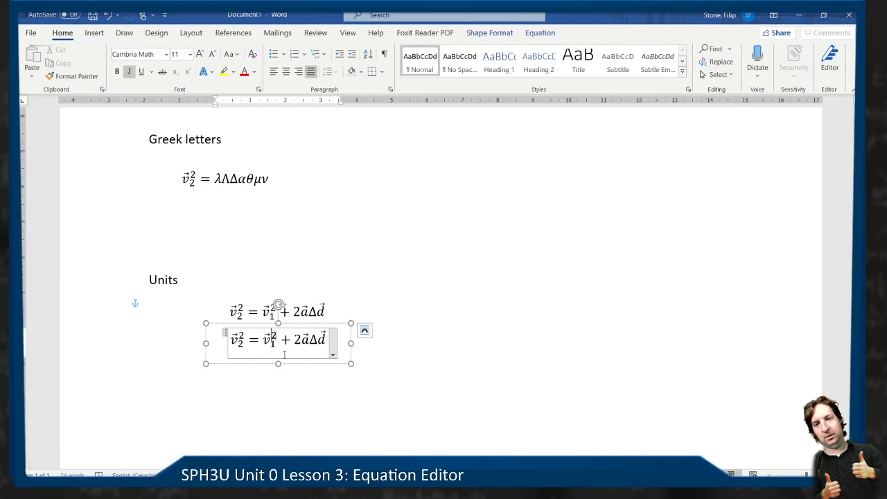
pyautogui.hotkey('shift', 'Left')
pyautogui.hotkey('shift', 'Left')
pyautogui.press('BackSpace')
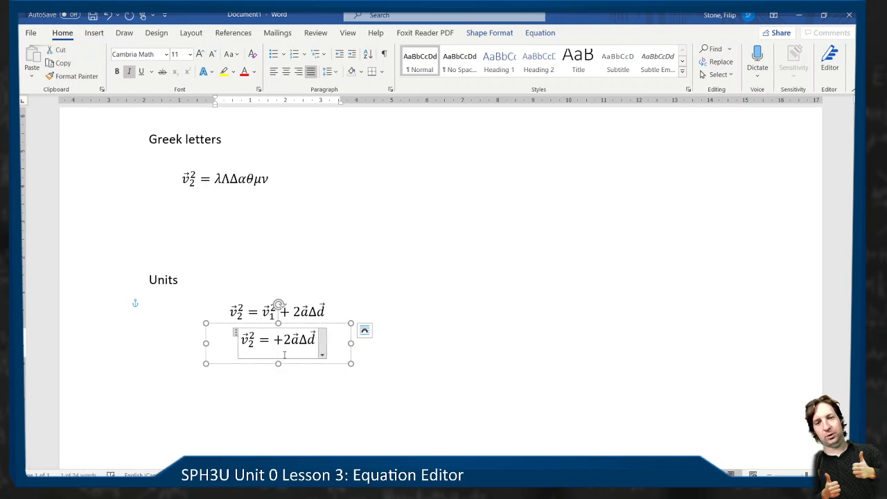
# - Enter (14m/s) after the equals sign in the lower equation, in place of the removed term
pyautogui.write('(14 ')
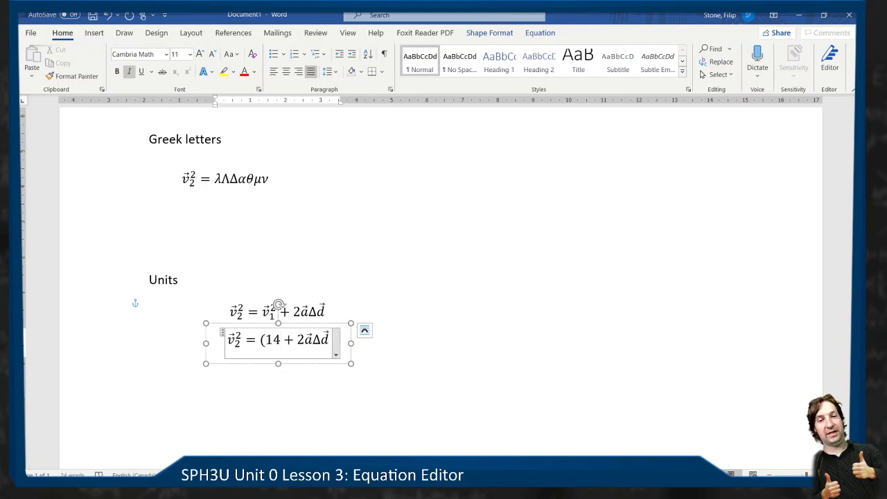
pyautogui.write('m')
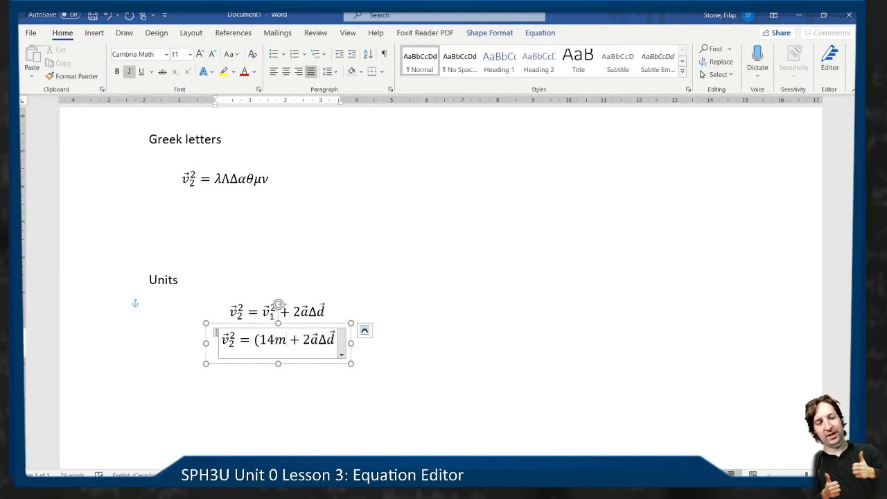
pyautogui.write('/s')
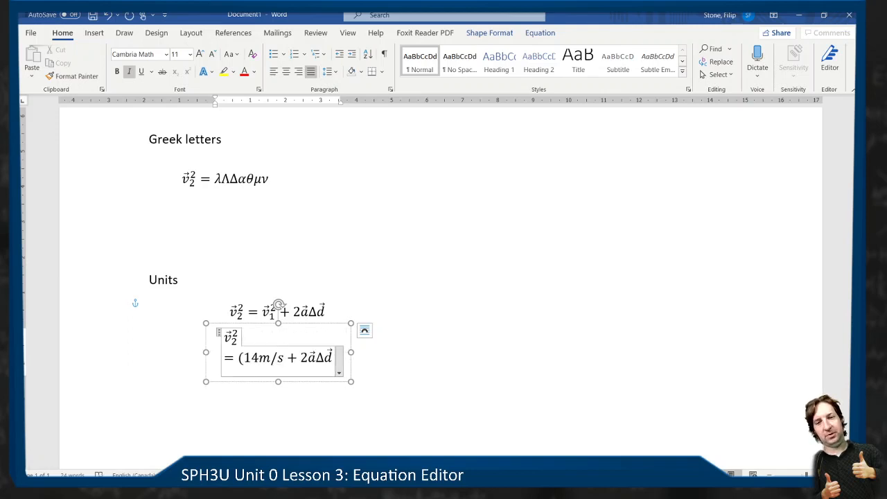
pyautogui.write(')')
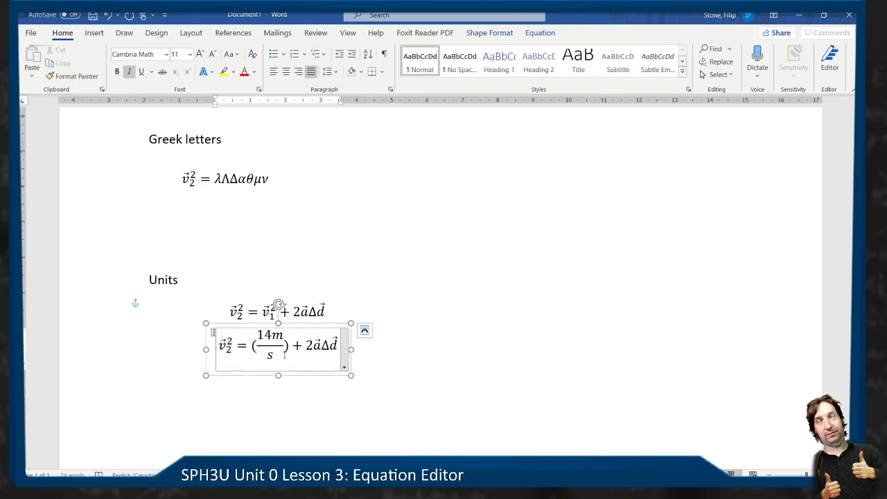
# - Undo the automatic fraction in the lower equation and delete the /s) after 14m
pyautogui.hotkey('ctrl', 'z')
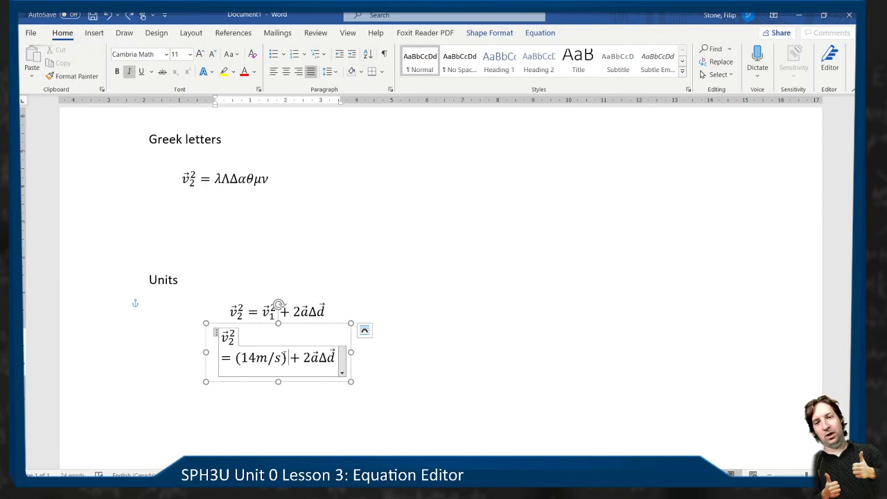
pyautogui.press('BackSpace')
pyautogui.press('BackSpace')
pyautogui.press('BackSpace')
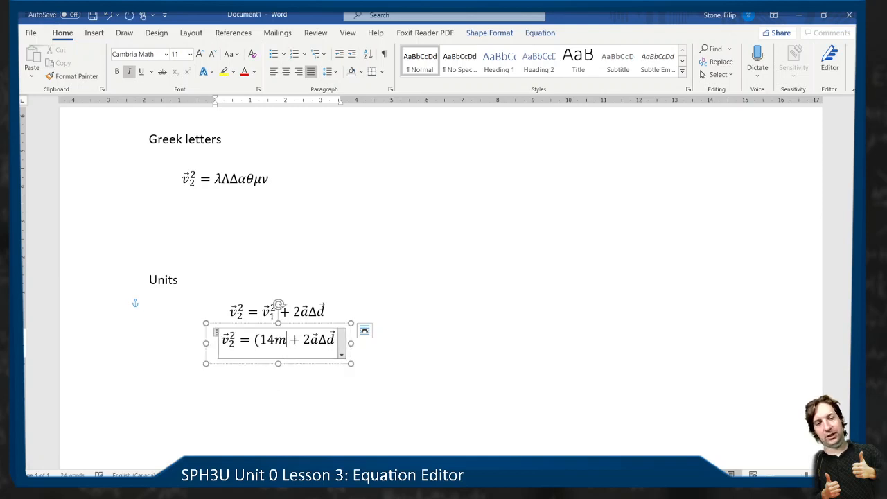
# - Finish the bracketed term in the lower equation as (14ms)² and widen its text box so the equation fits on one line
pyautogui.write('s')
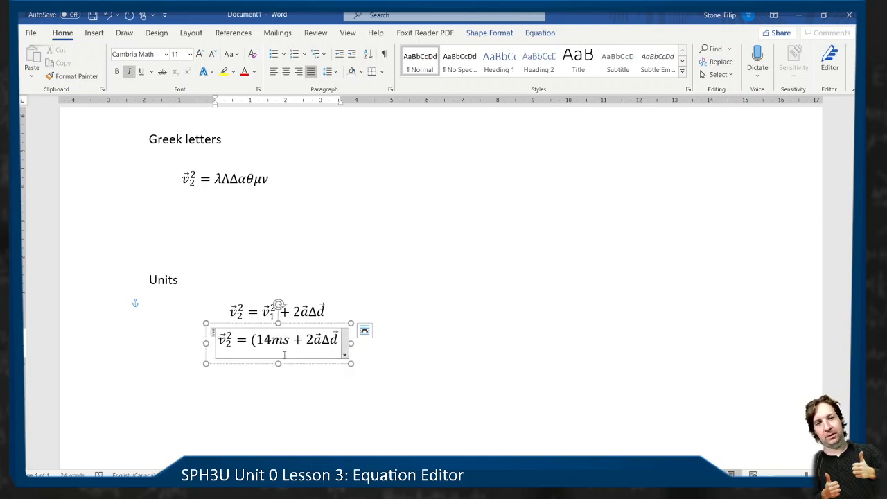
pyautogui.write(')')
pyautogui.write('^2')
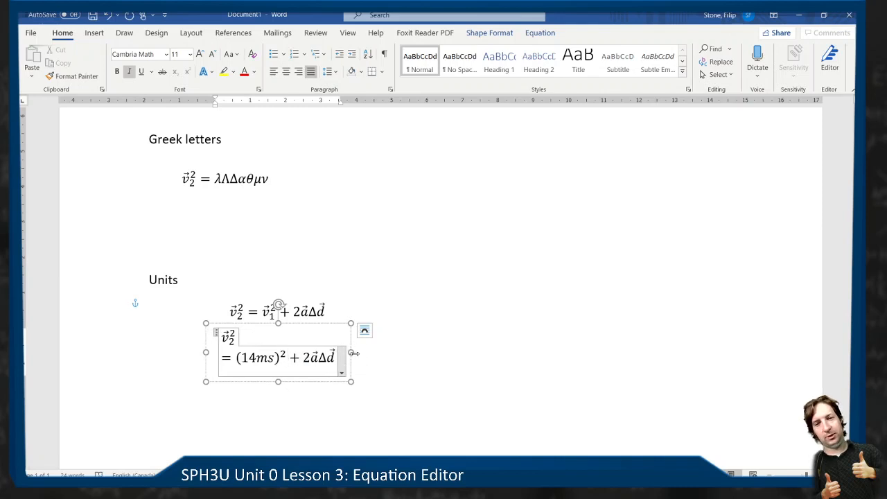
pyautogui.moveTo(351, 352); pyautogui.dragTo(388, 354)
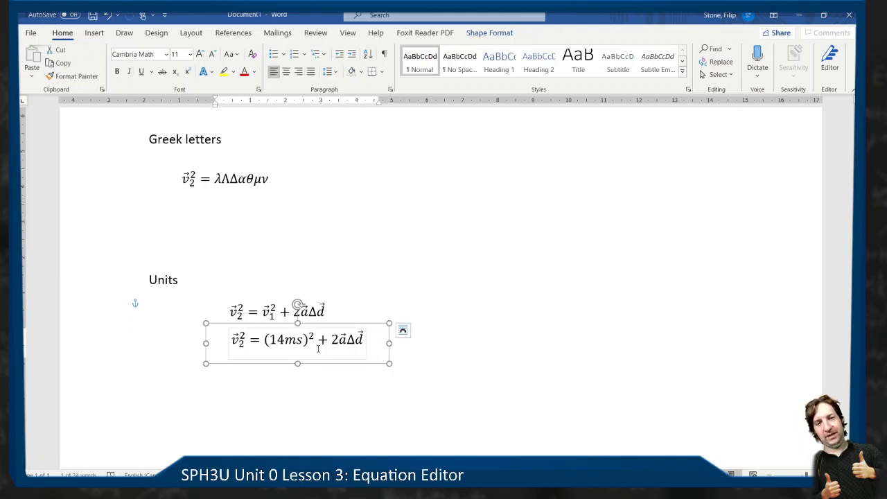
# - Remove the italics from the unit ms inside the (14ms)² term
pyautogui.doubleClick(286, 340)
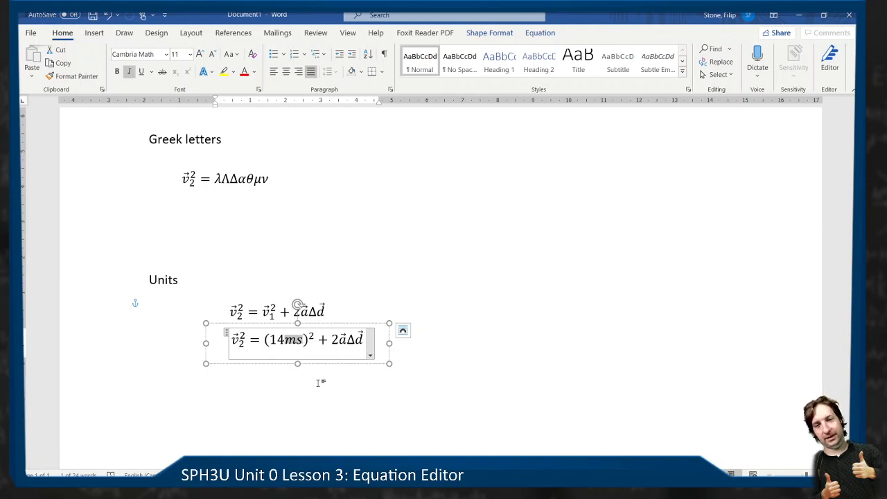
pyautogui.press('Left')
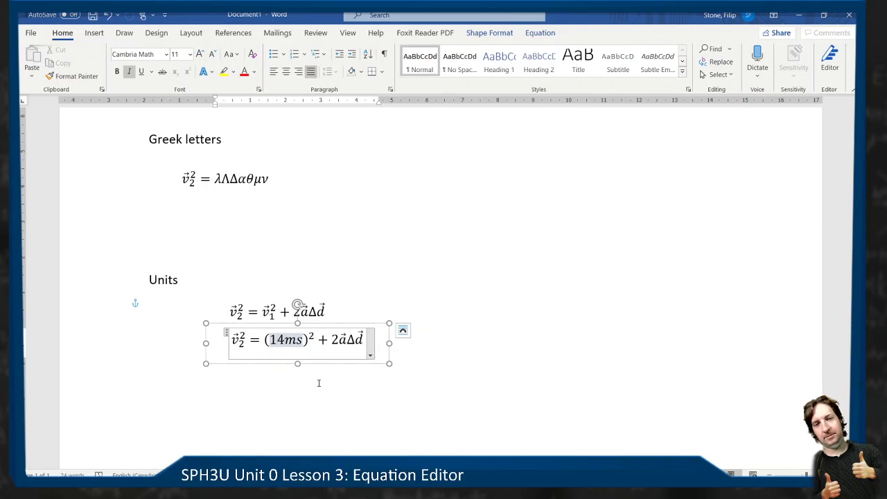
pyautogui.hotkey('shift', 'Right')
pyautogui.hotkey('shift', 'Right')
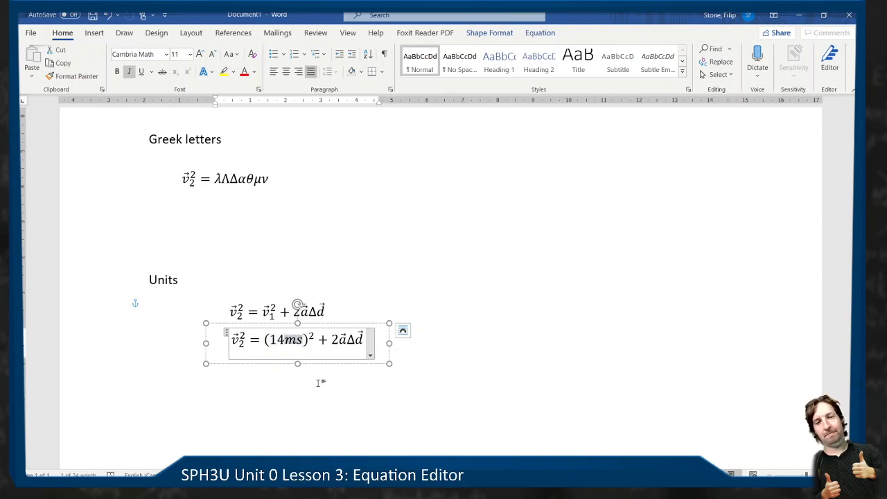
pyautogui.hotkey('ctrl', 'i')
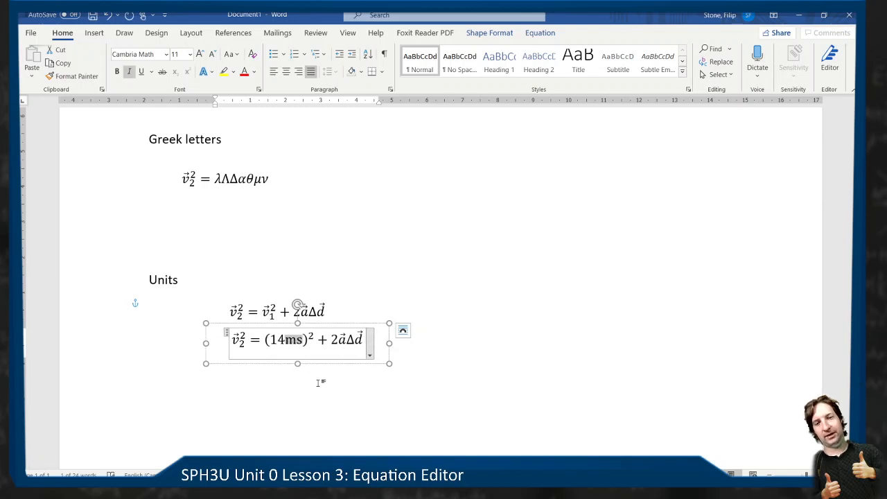
# - Toggle the italics of the unit ms on and off again, reselecting only the unit along the way
pyautogui.hotkey('ctrl', 'i')
pyautogui.hotkey('ctrl', 'i')
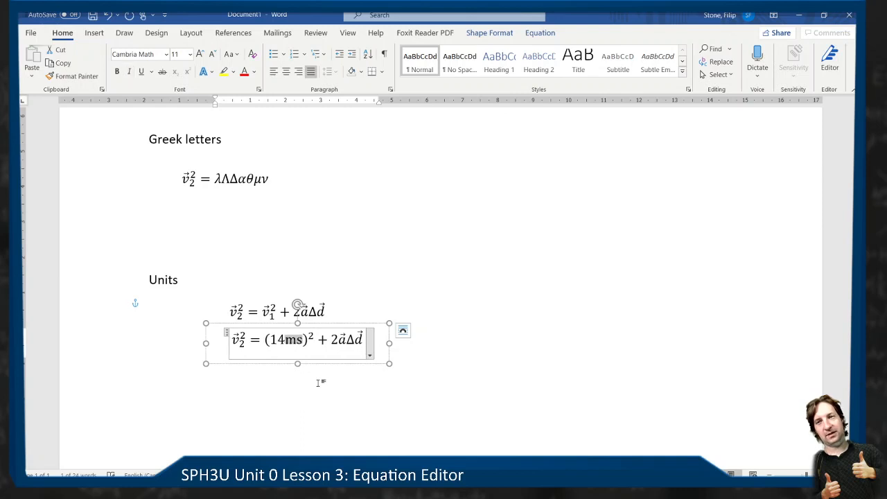
pyautogui.hotkey('ctrl', 'i')
pyautogui.hotkey('ctrl', 'i')
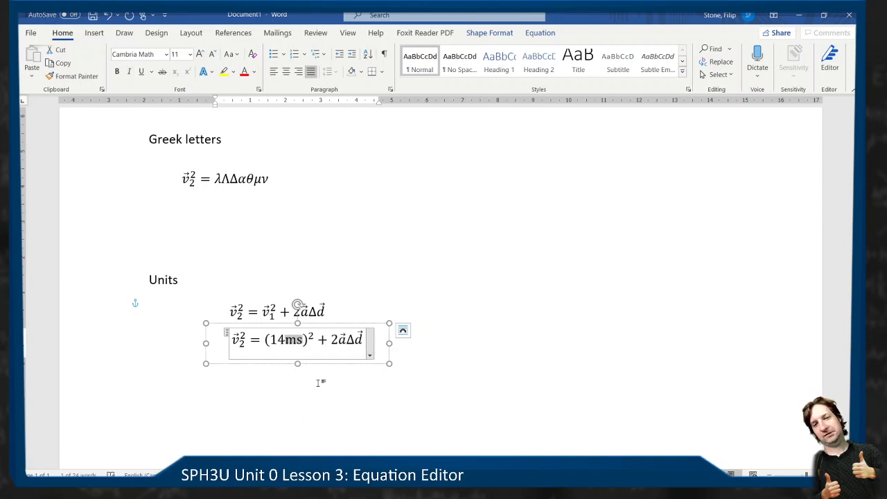
pyautogui.click(308, 344)
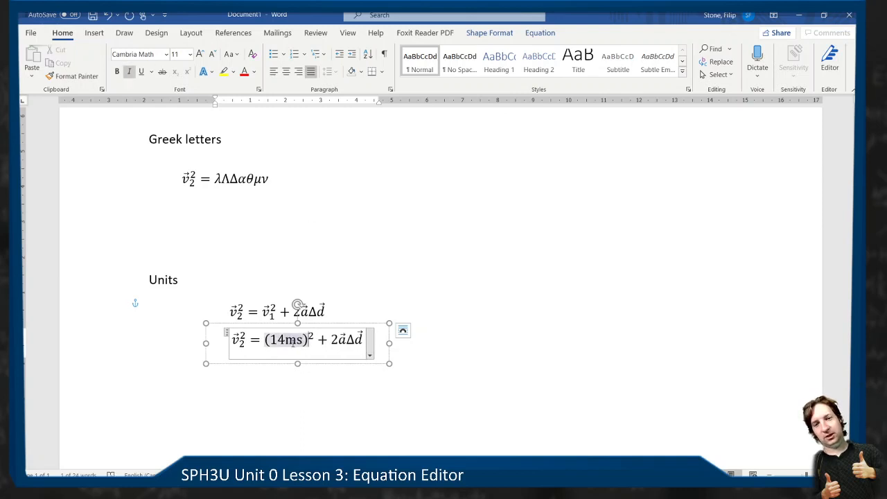
pyautogui.moveTo(287, 340); pyautogui.dragTo(303, 340)
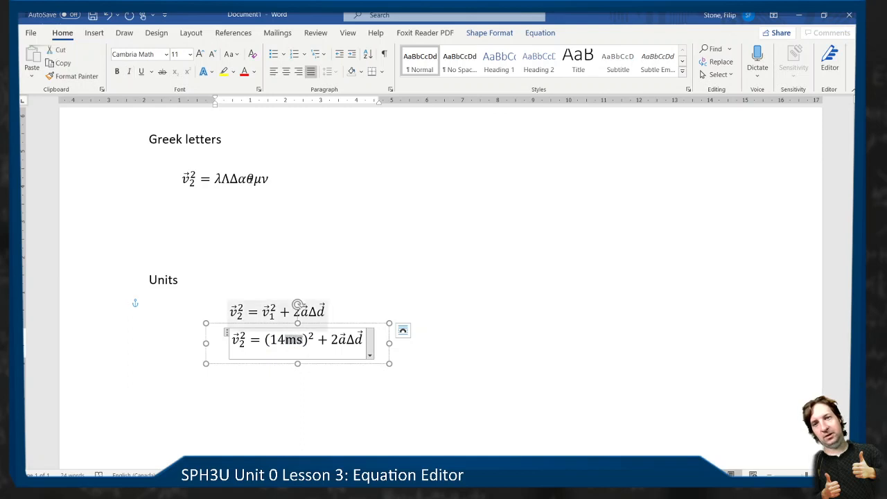
pyautogui.click(130, 72)
pyautogui.click(130, 72)
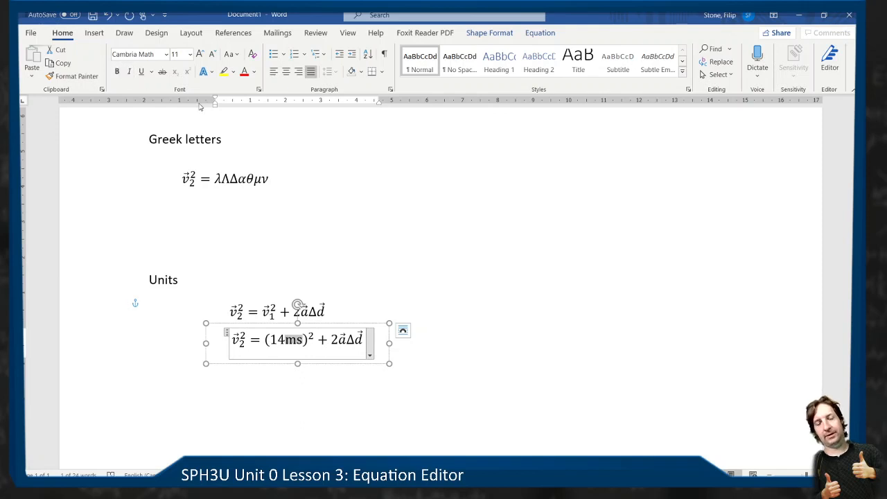
# - Delete the a with its vector arrow after the 2 in the lower equation
pyautogui.press('Left')
pyautogui.press('Right')
pyautogui.press('Right')
pyautogui.press('Right')
pyautogui.press('Right')
pyautogui.press('Right')
pyautogui.press('Right')
pyautogui.press('Right')
pyautogui.press('Right')
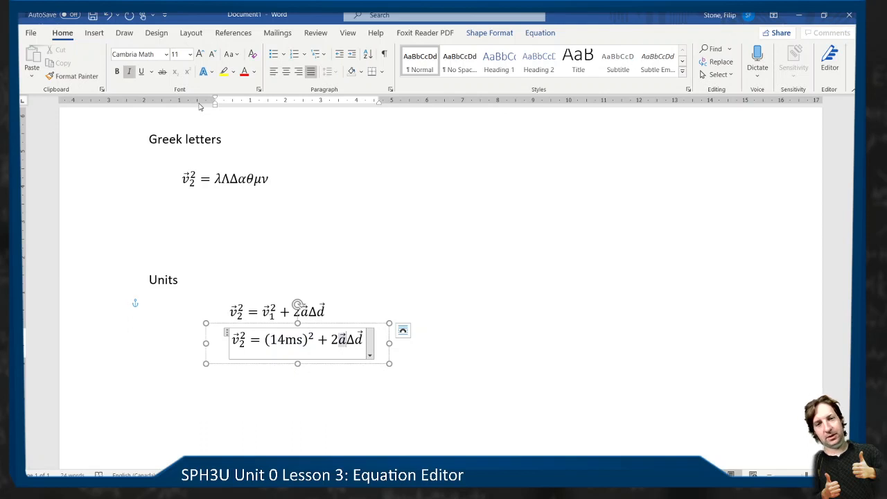
pyautogui.press('BackSpace')
pyautogui.press('BackSpace')
pyautogui.press('BackSpace')
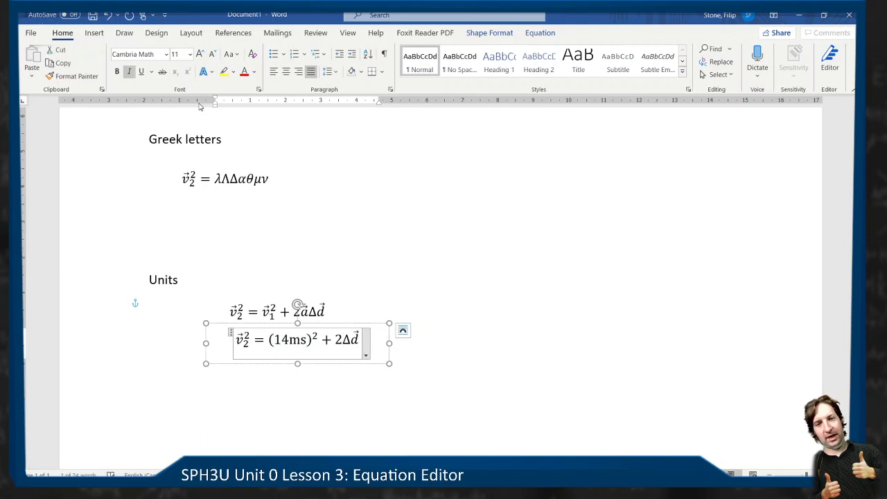
# - Enter (9.81ms²) between the 2 and the Δ, and widen the text box to keep the equation on one line
pyautogui.write('(')
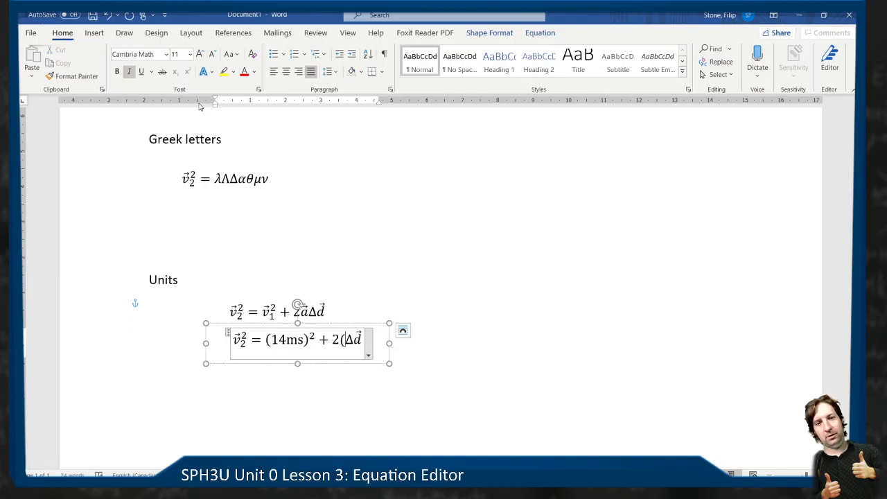
pyautogui.write('9,81')
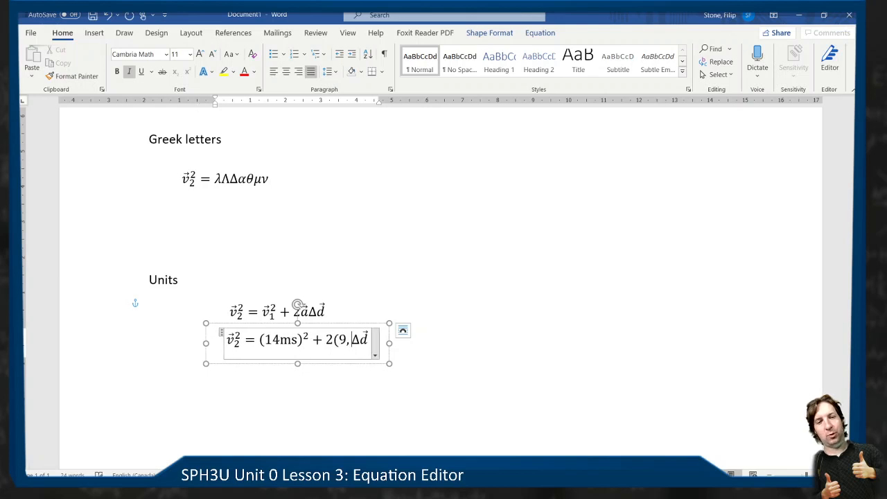
pyautogui.press('BackSpace')
pyautogui.press('BackSpace')
pyautogui.press('BackSpace')
pyautogui.write('.81')
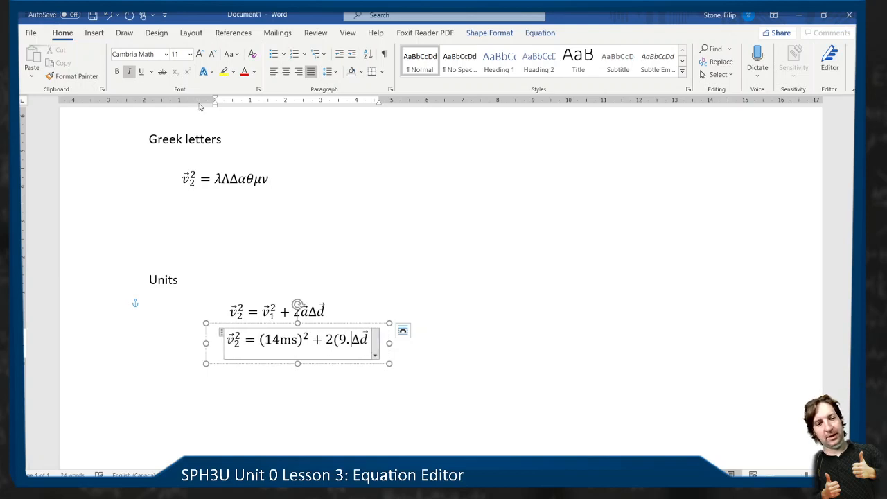
pyautogui.write('m')
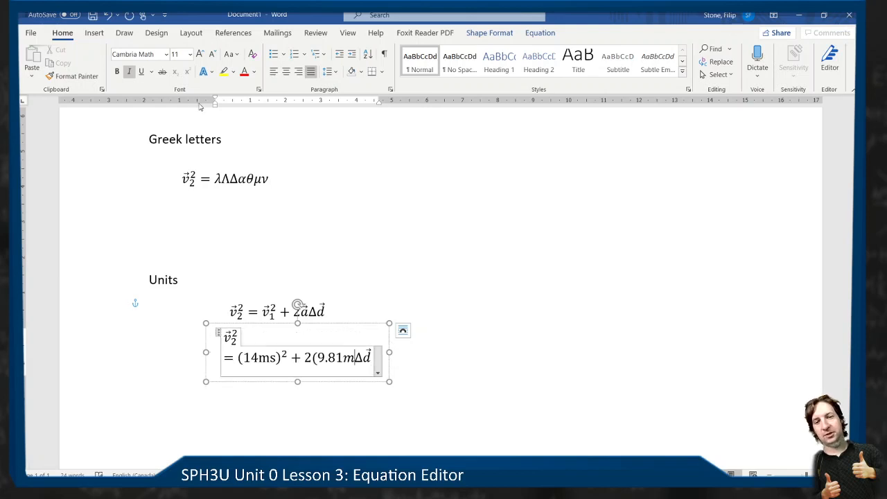
pyautogui.write('s')
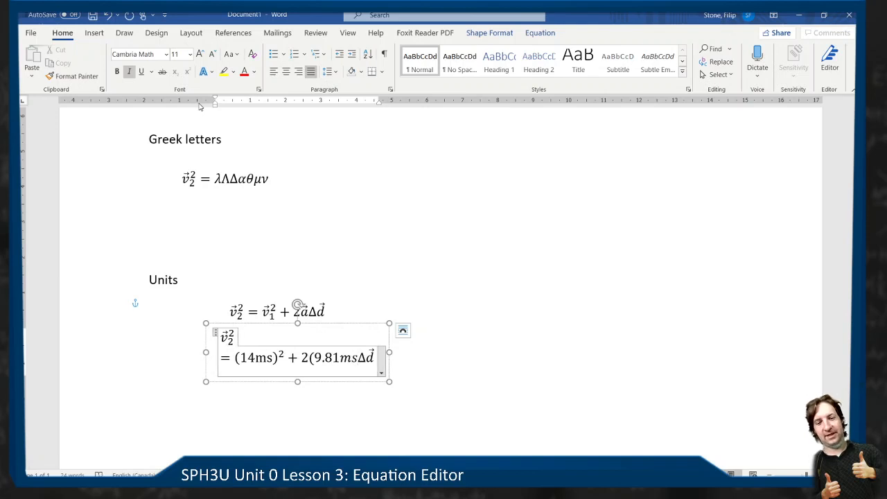
pyautogui.write('^2')
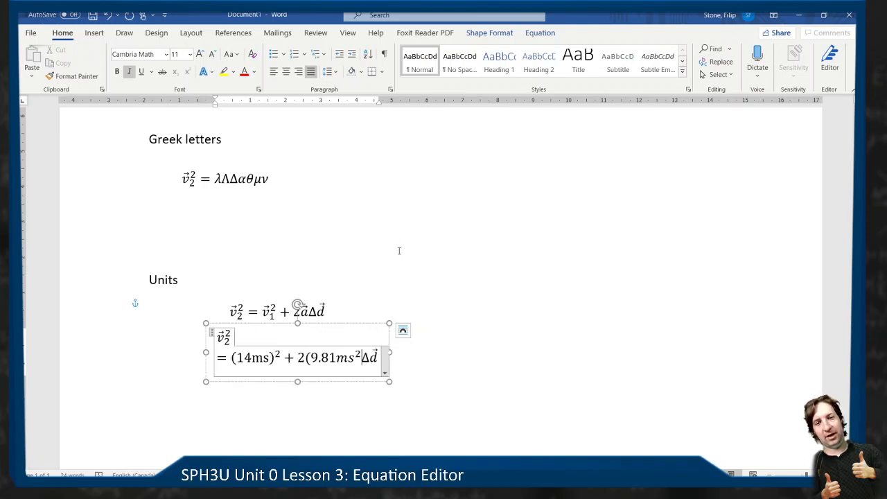
pyautogui.moveTo(389, 352); pyautogui.dragTo(476, 354)
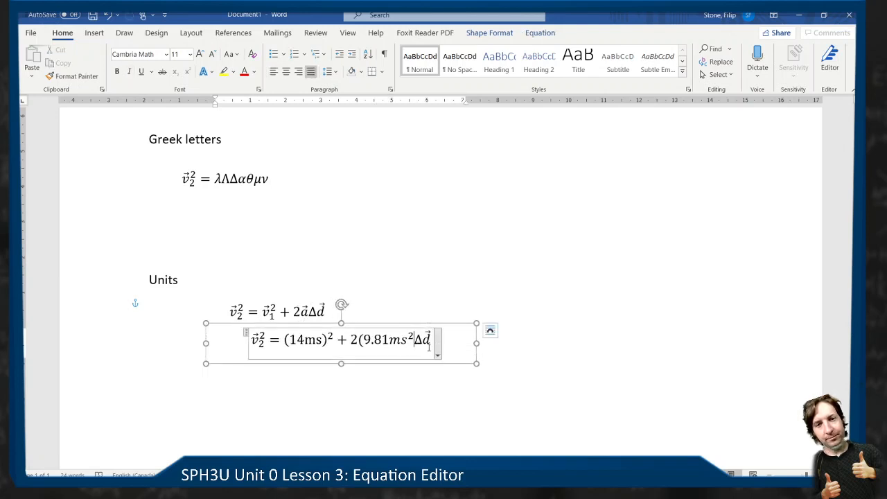
pyautogui.write(')')
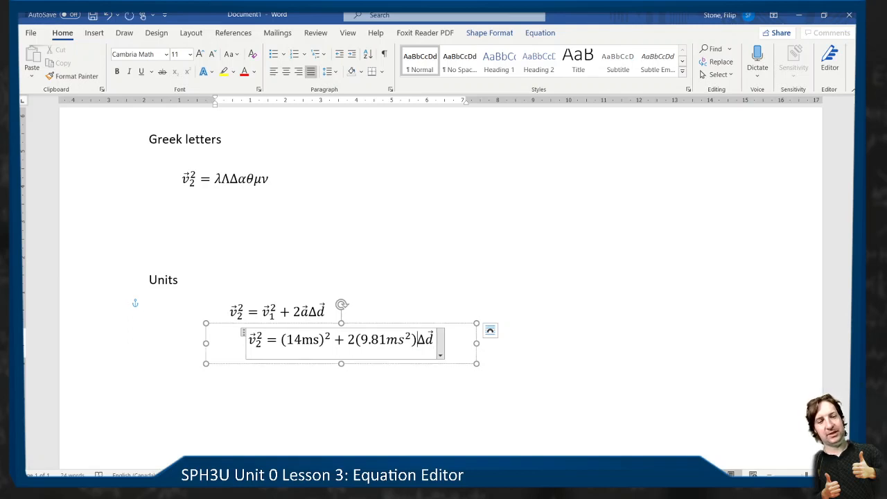
# - Replace the Δd at the end of the lower equation with (2.0m)
pyautogui.press('Delete')
pyautogui.press('Delete')
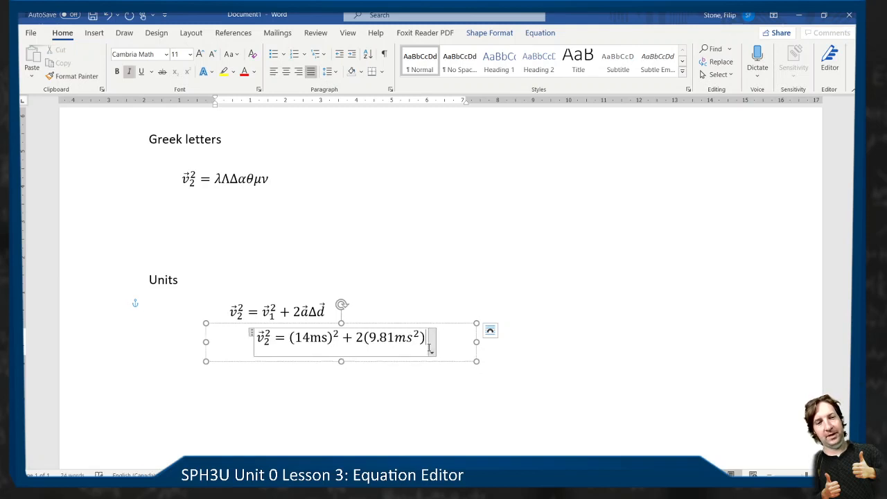
pyautogui.write('(2.0m)')
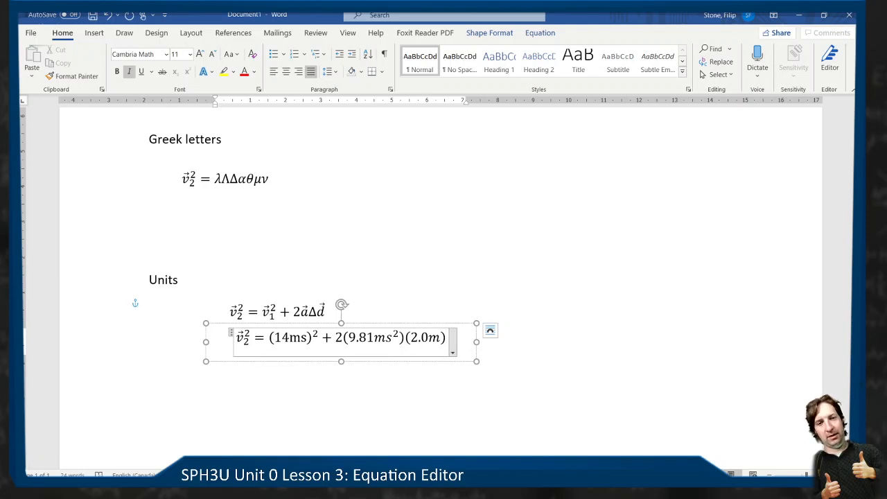
# - Remove the italics from the units m in (2.0m) and ms² in (9.81ms²), and narrow the text box slightly
pyautogui.moveTo(441, 339); pyautogui.dragTo(429, 347)
pyautogui.hotkey('ctrl', 'i')
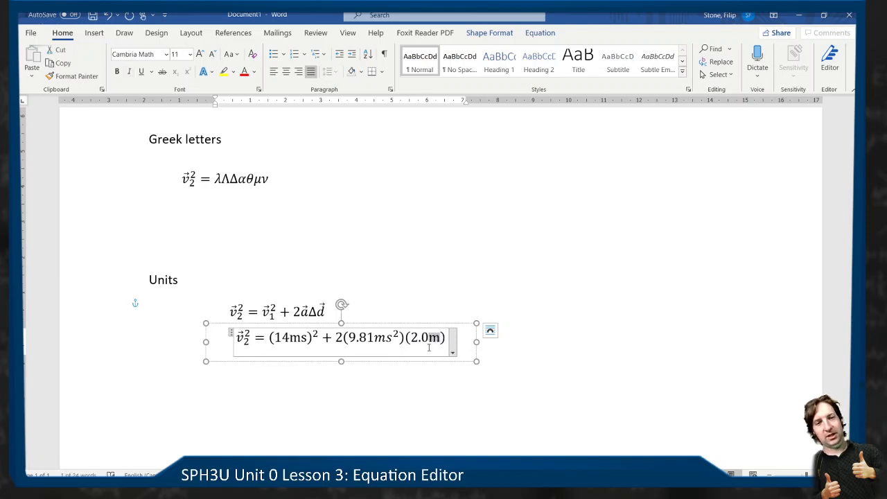
pyautogui.press('Left')
pyautogui.press('Left')
pyautogui.press('Left')
pyautogui.press('Left')
pyautogui.press('Left')
pyautogui.press('Left')
pyautogui.press('Left')
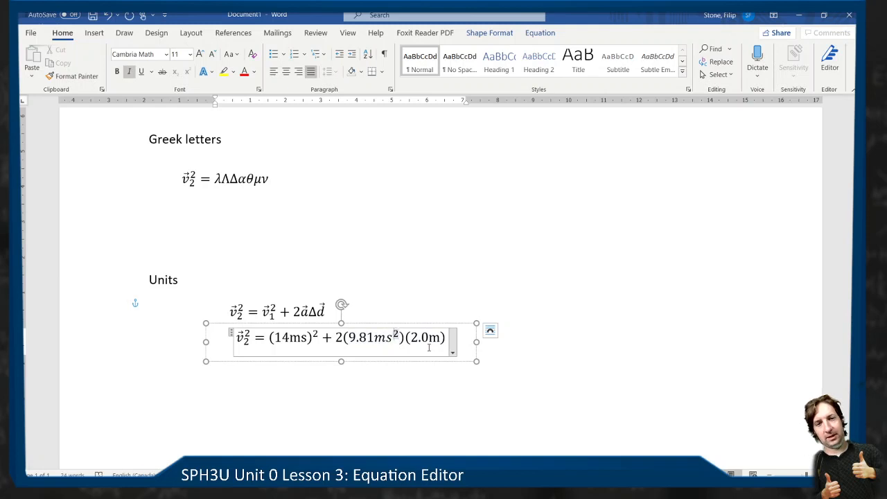
pyautogui.hotkey('shift', 'Left')
pyautogui.hotkey('shift', 'Left')
pyautogui.hotkey('shift', 'Left')
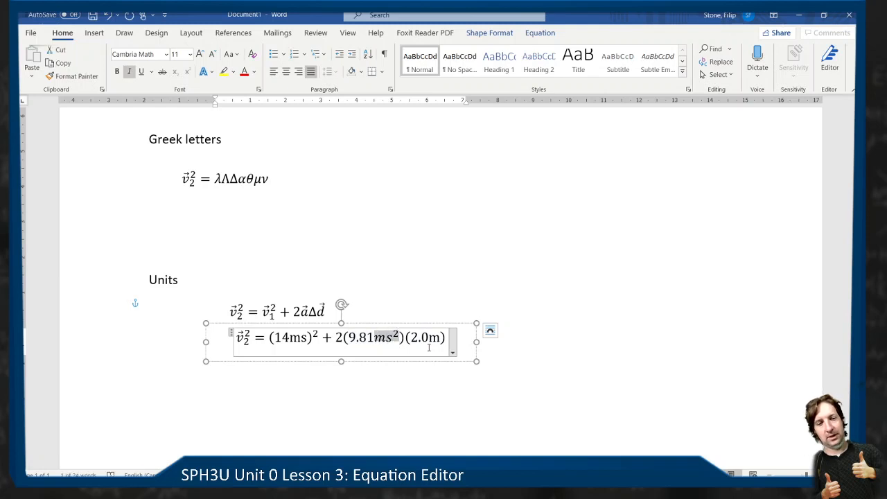
pyautogui.hotkey('ctrl', 'i')
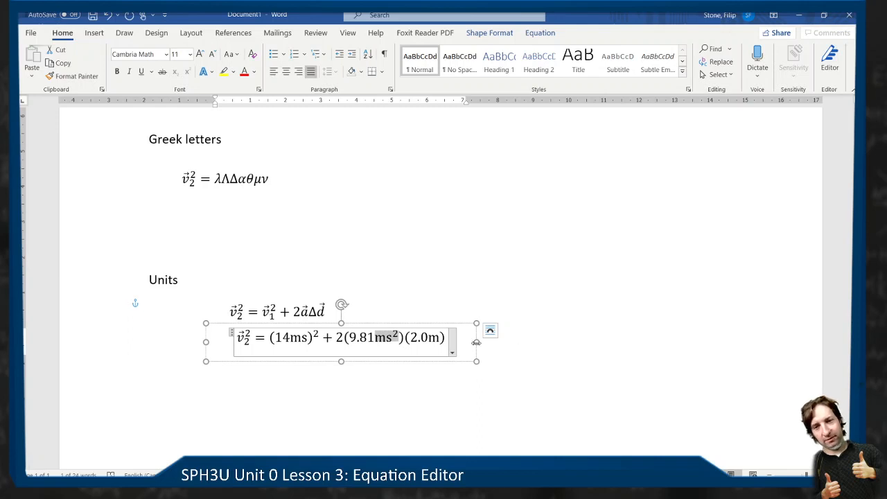
pyautogui.moveTo(476, 341); pyautogui.dragTo(467, 341)
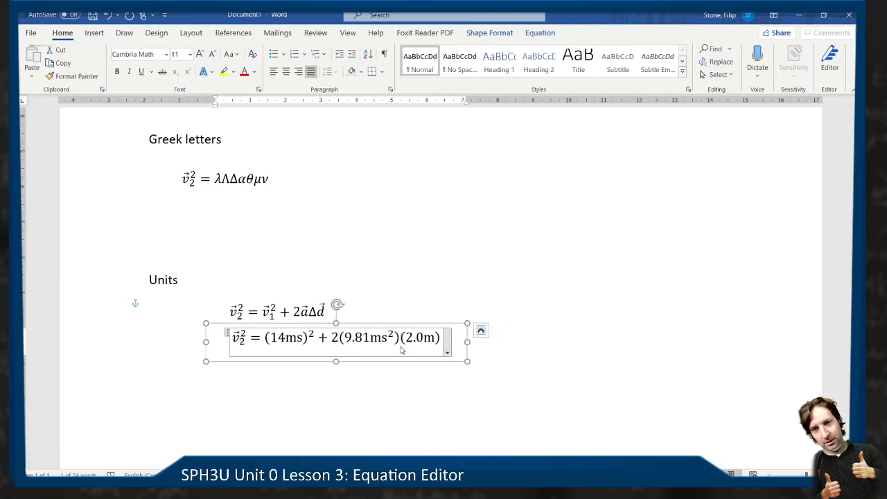
# - Insert the slashes into the upright units to make m/s and m/s², and widen the text box slightly
pyautogui.click(297, 340)
pyautogui.write('/')
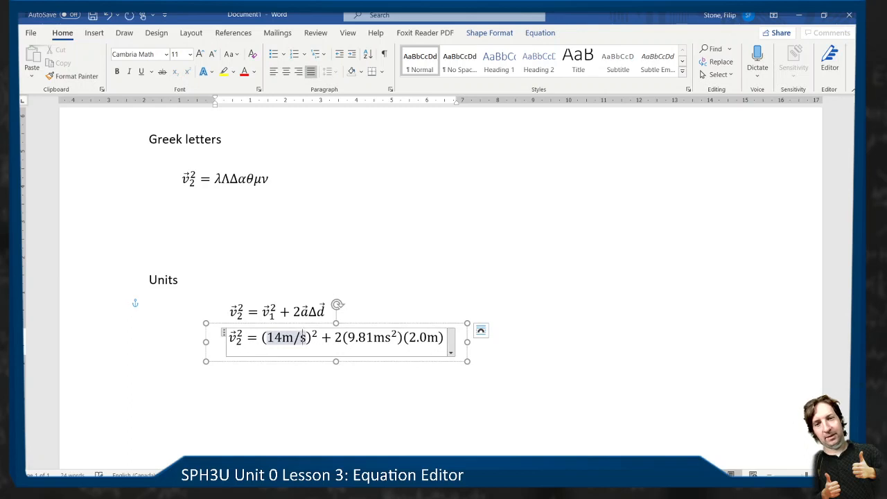
pyautogui.press('Right')
pyautogui.press('Right')
pyautogui.press('Right')
pyautogui.press('Right')
pyautogui.press('Right')
pyautogui.press('Right')
pyautogui.press('Right')
pyautogui.press('Right')
pyautogui.press('Right')
pyautogui.press('Right')
pyautogui.press('Right')
pyautogui.press('Right')
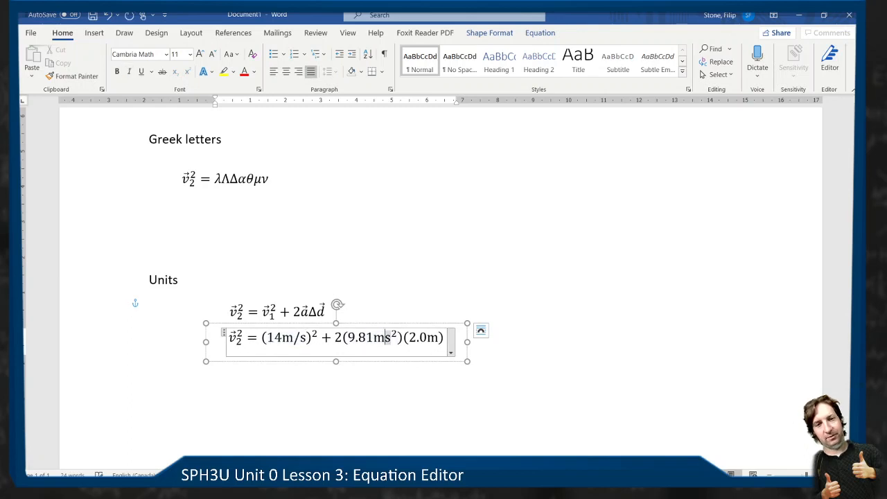
pyautogui.write('/')
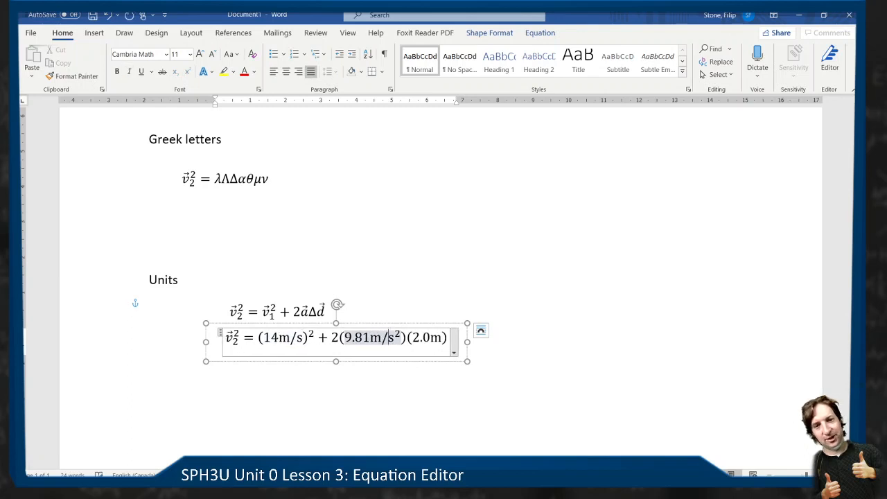
pyautogui.moveTo(467, 342); pyautogui.dragTo(472, 344)
pyautogui.click(515, 356)
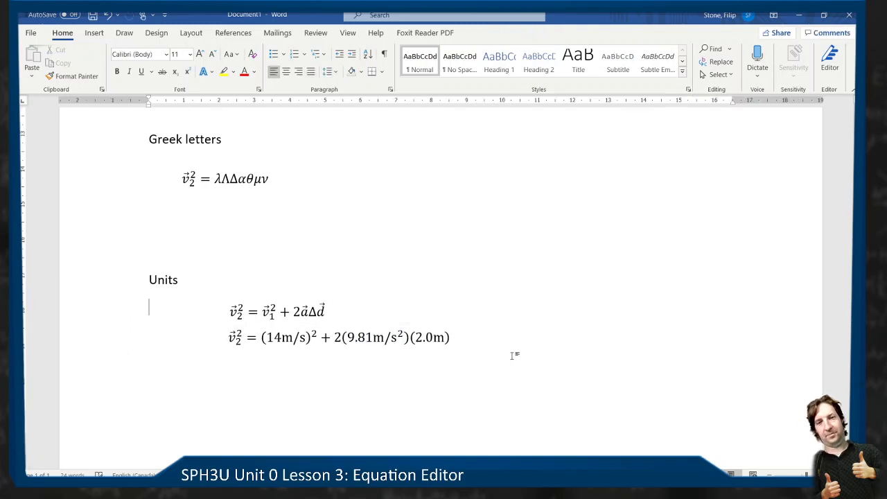
# - Duplicate the text box of the equation with substituted values and place the copy directly below the original
pyautogui.click(418, 343)
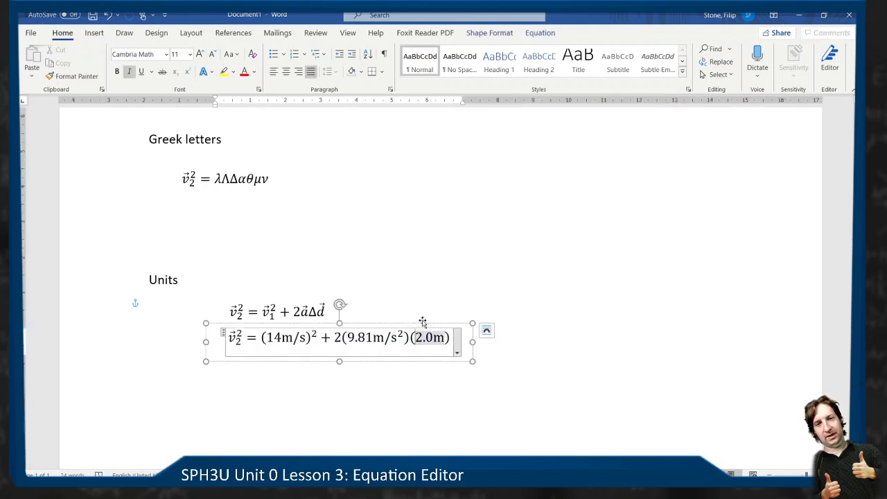
pyautogui.click(423, 323)
pyautogui.hotkey('ctrl', 'c')
pyautogui.hotkey('ctrl', 'v')
pyautogui.moveTo(458, 352); pyautogui.dragTo(275, 375)
# - Replace the right side of the copied equation with 65m²s², formatting both exponents as superscripts
pyautogui.click(444, 369)
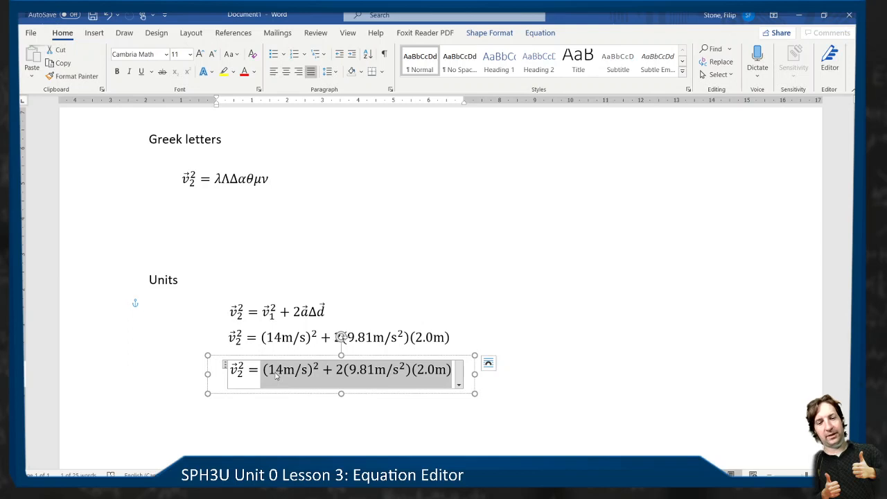
pyautogui.press('BackSpace')
pyautogui.write('65')
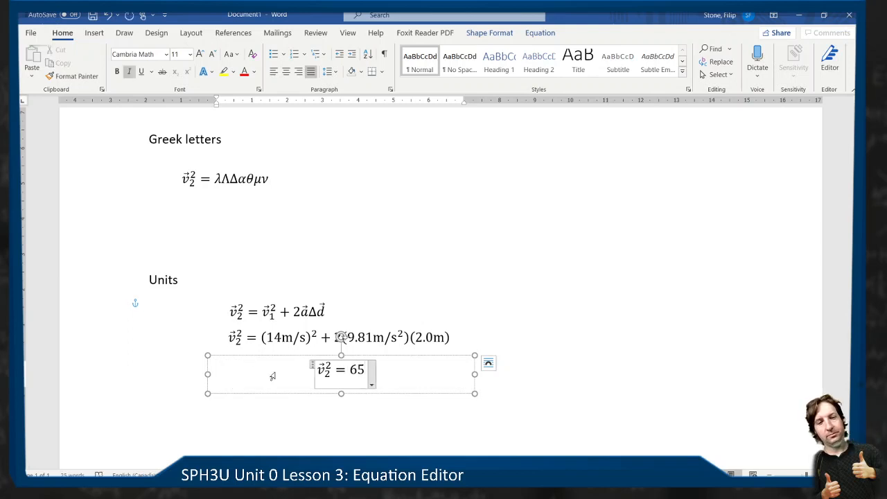
pyautogui.write('m')
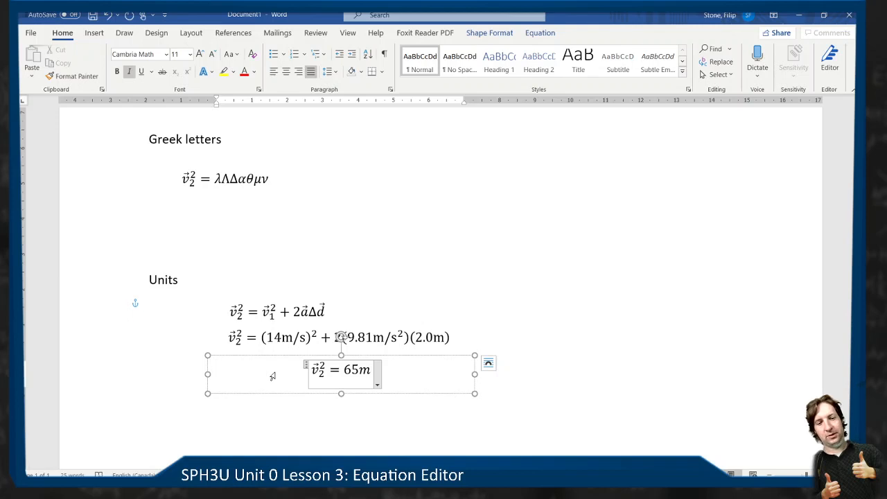
pyautogui.write('^2s^2')
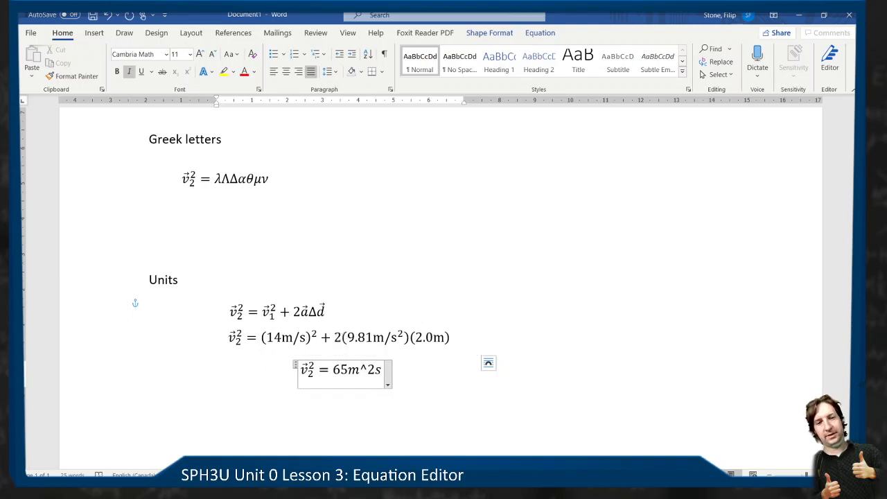
pyautogui.press('Left')
pyautogui.press('Left')
pyautogui.press('Left')
pyautogui.press('Left')
pyautogui.press('Left')
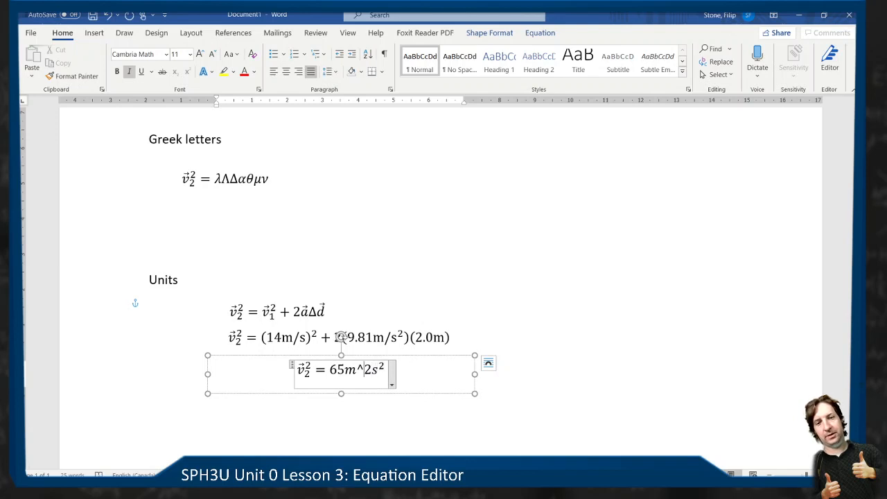
pyautogui.press('space')
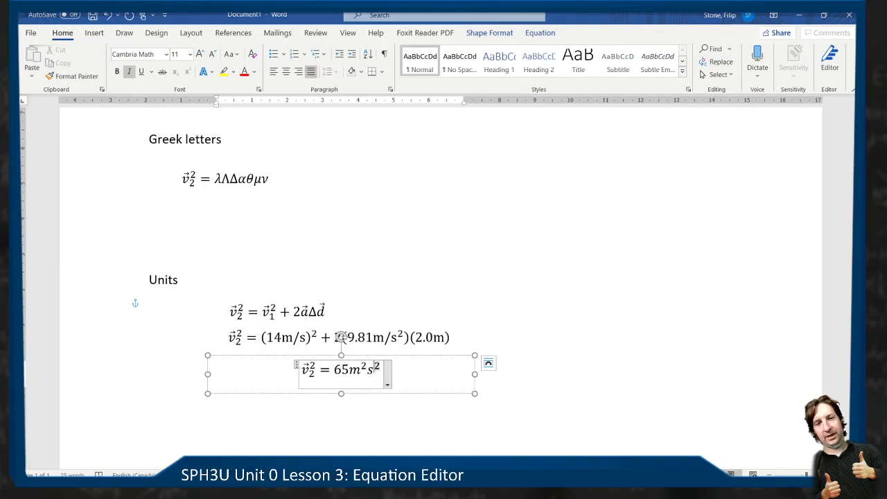
# - Remove the italics from the units m²s² after the 65
pyautogui.press('Left')
pyautogui.press('Right')
pyautogui.press('Right')
pyautogui.press('Right')
pyautogui.press('Right')
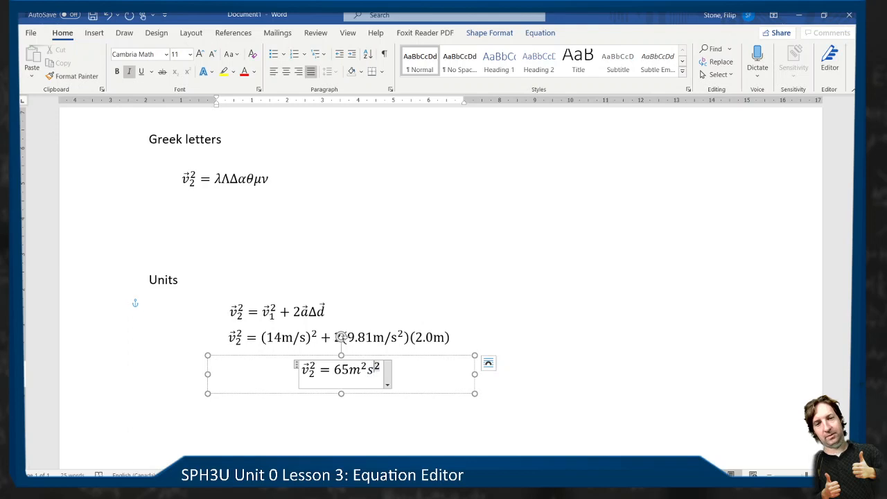
pyautogui.hotkey('shift', 'Left')
pyautogui.hotkey('shift', 'Left')
pyautogui.hotkey('shift', 'Left')
pyautogui.hotkey('shift', 'Right')
pyautogui.hotkey('ctrl', 'i')
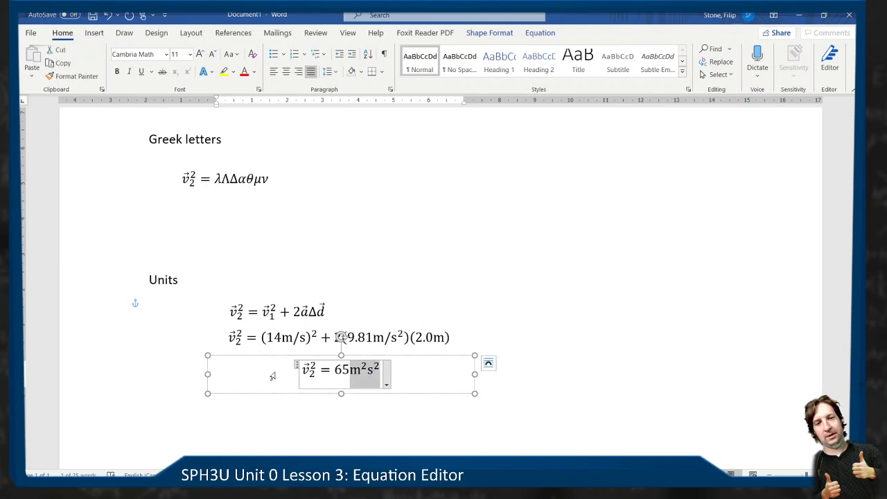
# - Insert a slash into the upright units to make m²/s², and narrow the text box to fit the short equation
pyautogui.press('Left')
pyautogui.press('Right')
pyautogui.press('Right')
pyautogui.press('Right')
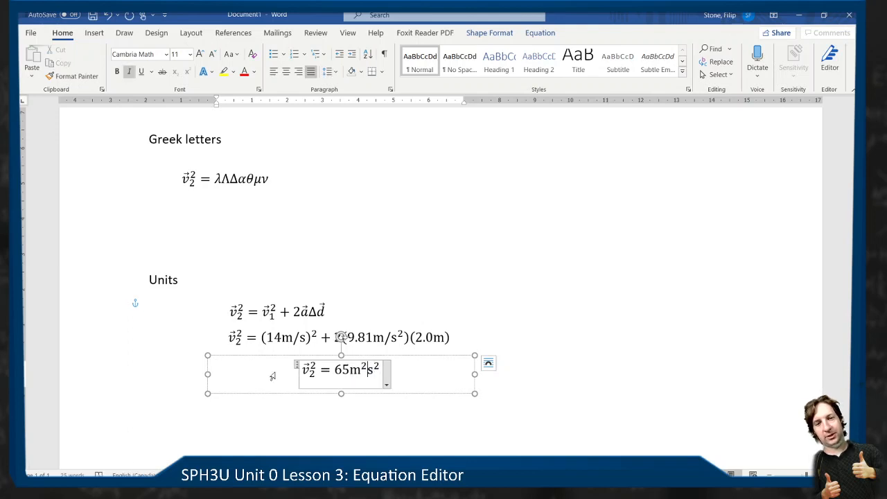
pyautogui.write('/')
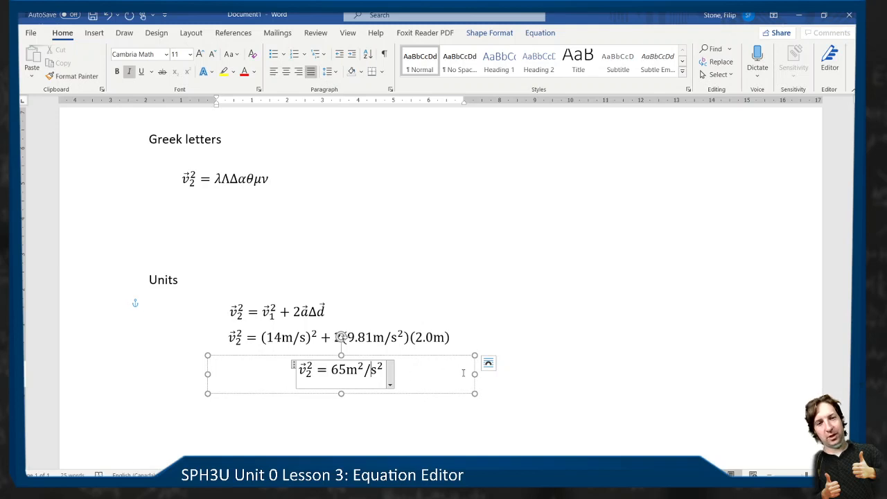
pyautogui.moveTo(475, 374); pyautogui.dragTo(340, 370)
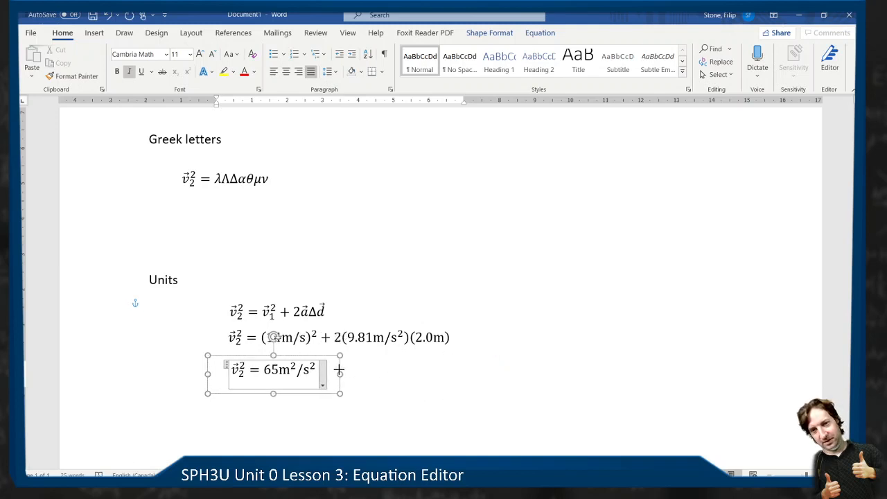
pyautogui.click(411, 388)
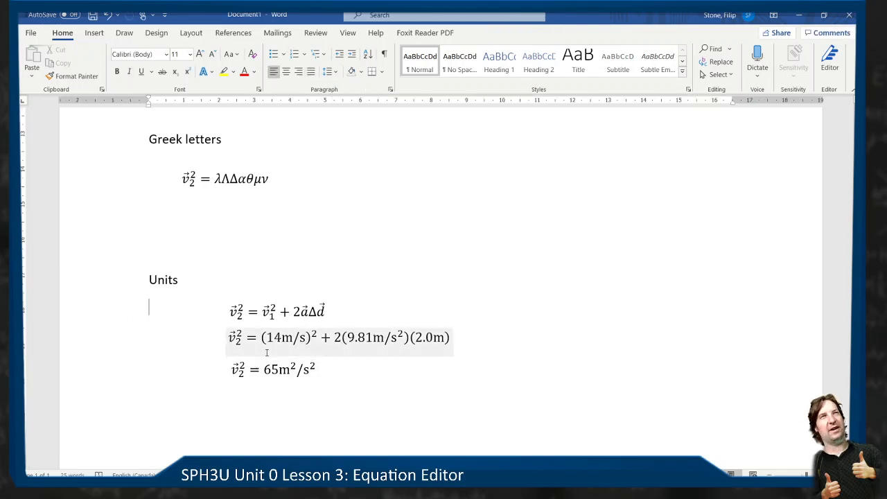
# - Review the worked examples from the document's title down to the Units section
pyautogui.scroll(-3, 347, 360)
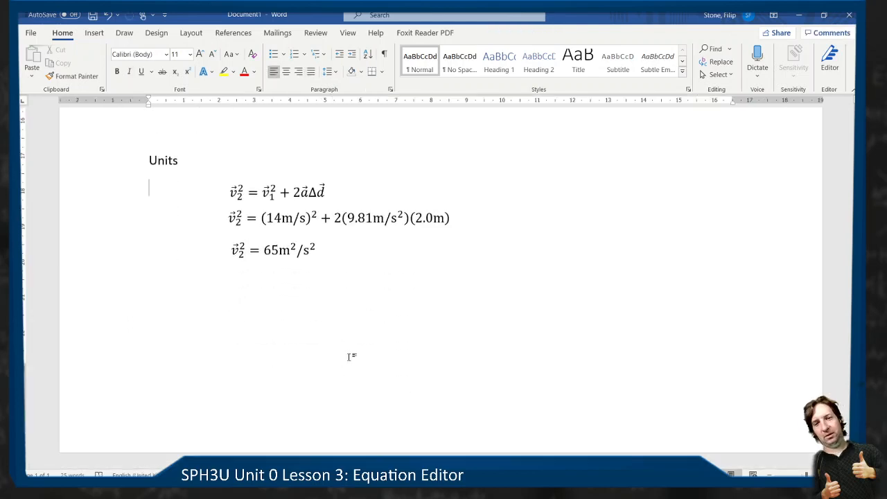
pyautogui.scroll(5, 352, 357)
pyautogui.scroll(10, 349, 357)
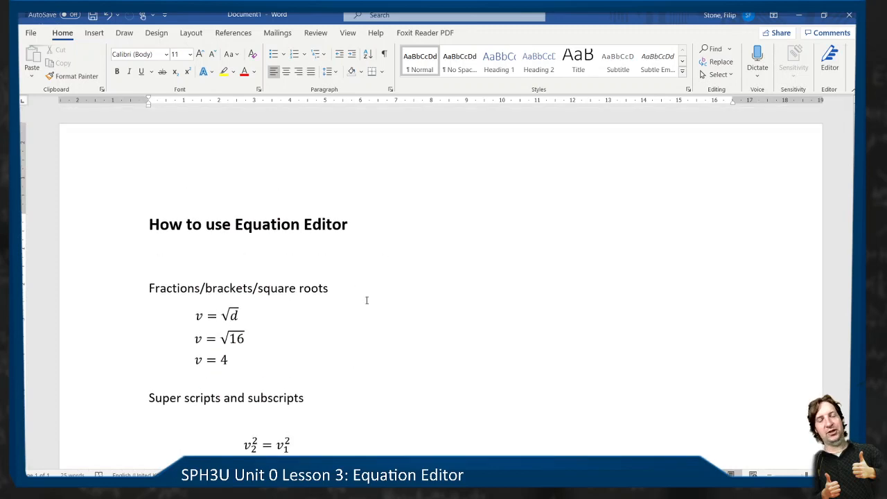
pyautogui.scroll(-5, 356, 285)
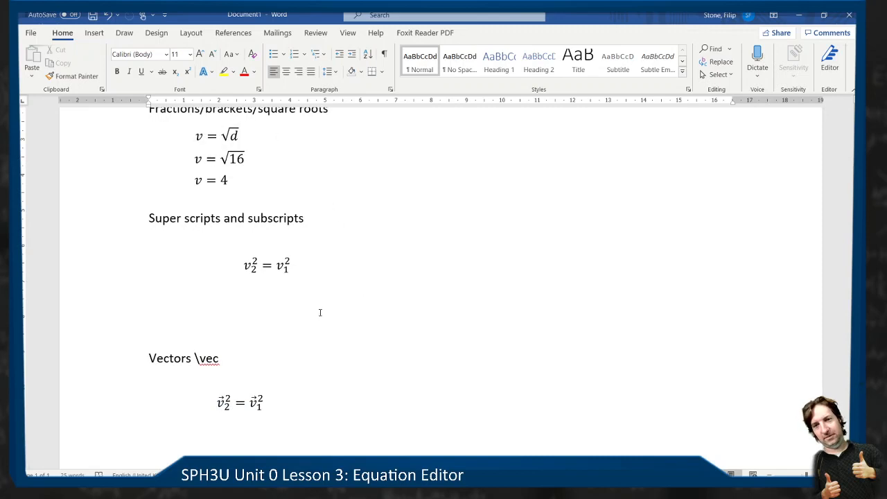
pyautogui.scroll(-4, 319, 311)
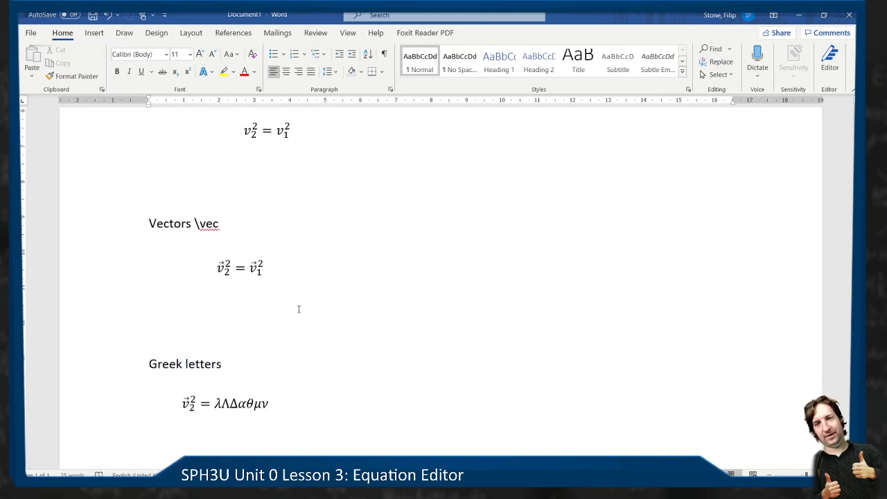
pyautogui.scroll(-5, 334, 346)
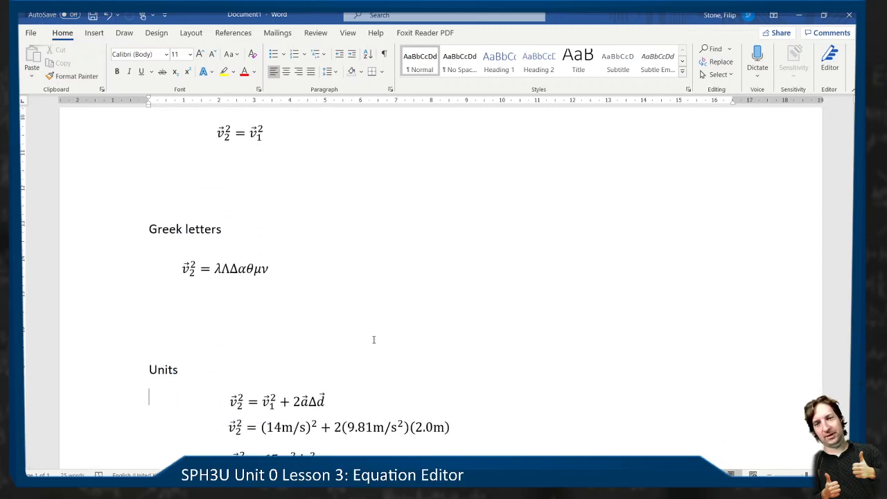
# - Move the 65m²/s² equation slightly up and left to line up under the equation above, and shorten its text box a little
pyautogui.click(284, 412)
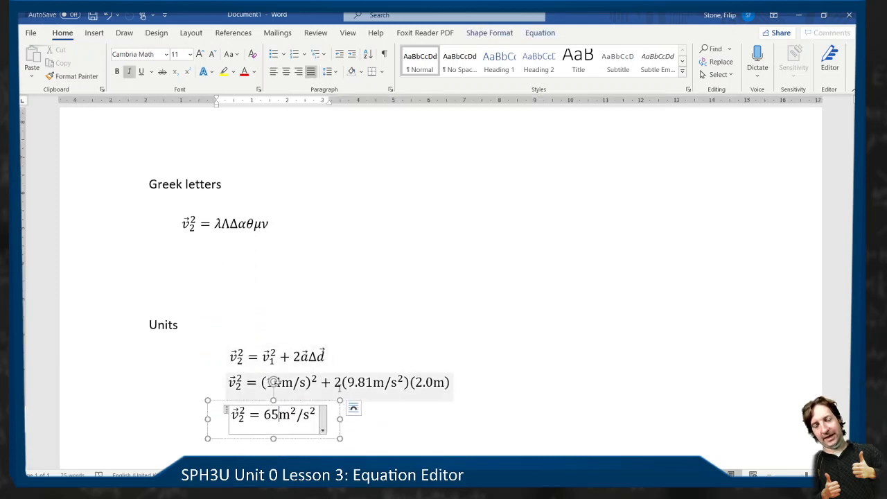
pyautogui.moveTo(303, 401); pyautogui.dragTo(300, 394)
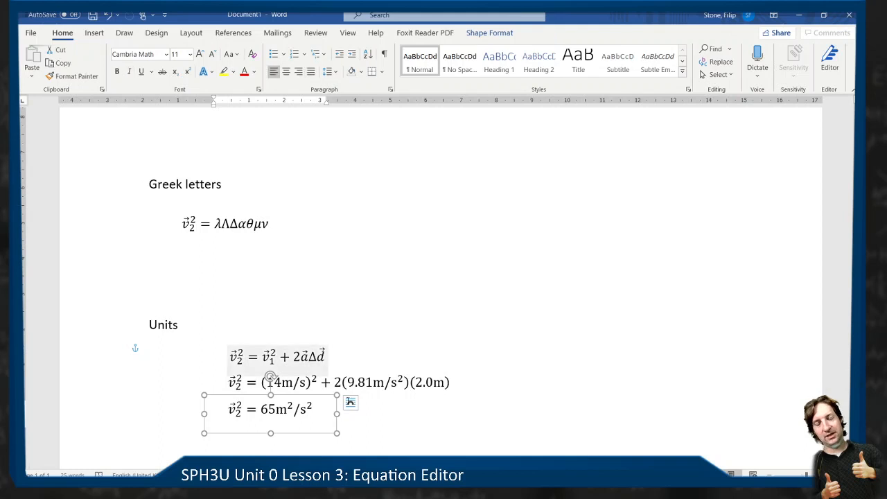
pyautogui.click(497, 305)
pyautogui.click(268, 417)
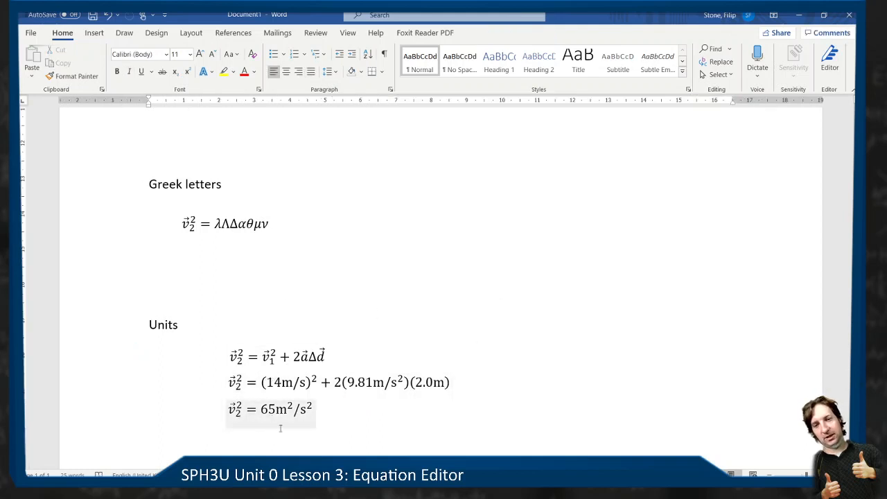
pyautogui.moveTo(271, 434); pyautogui.dragTo(271, 431)
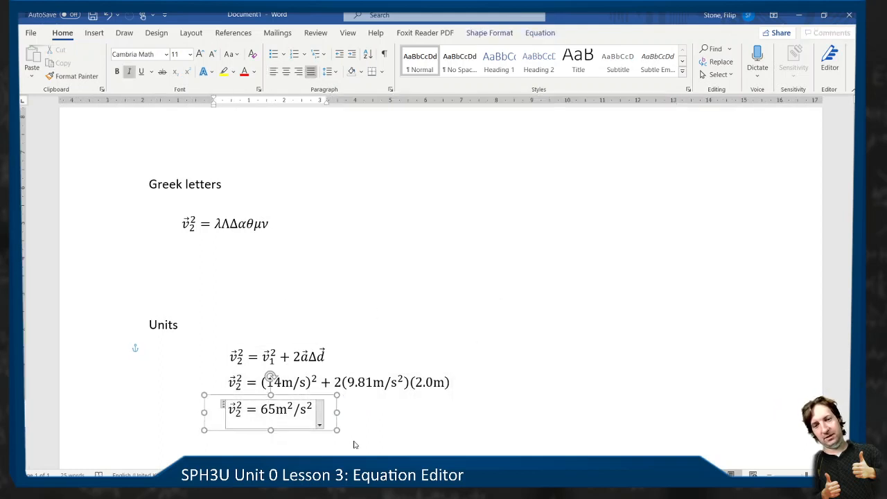
pyautogui.click(355, 445)
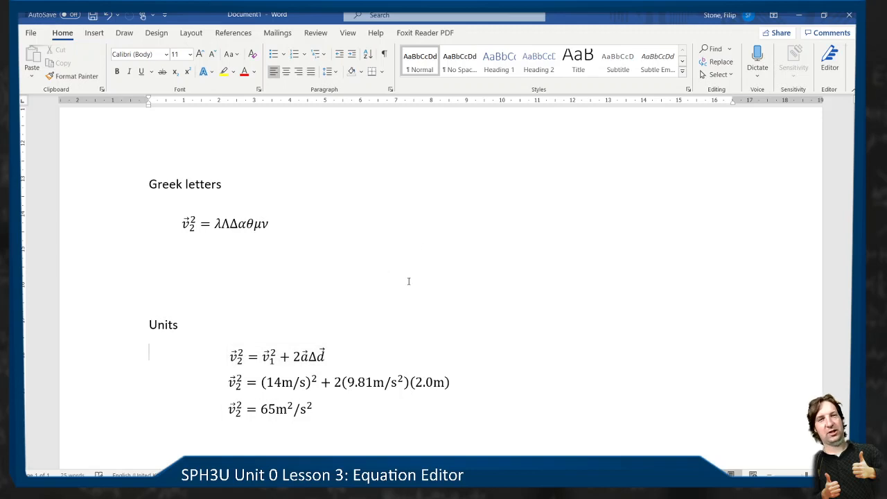